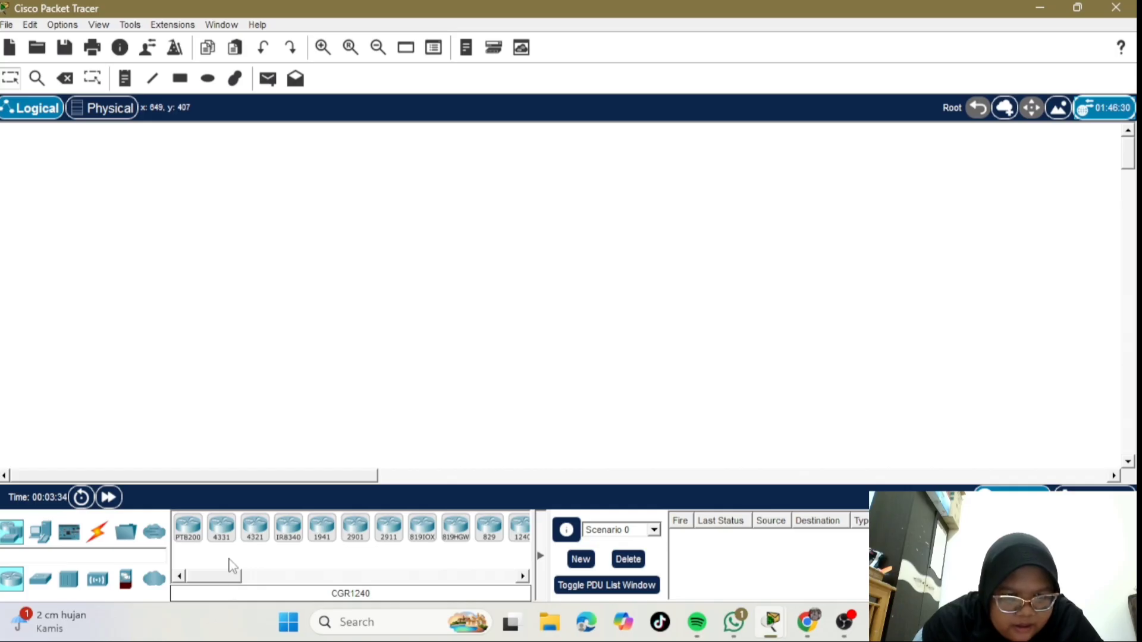
- Place a 2911 router near the top centre and a 2960 switch below it
{"action": "left_click", "coordinate": [389, 534]}
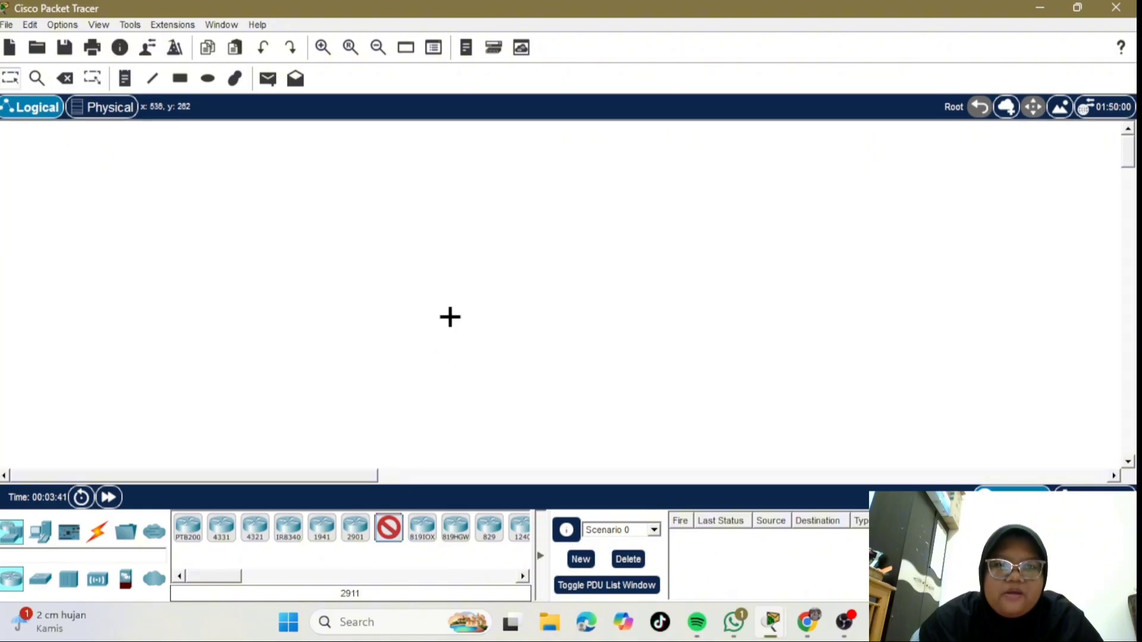
{"action": "left_click", "coordinate": [542, 169]}
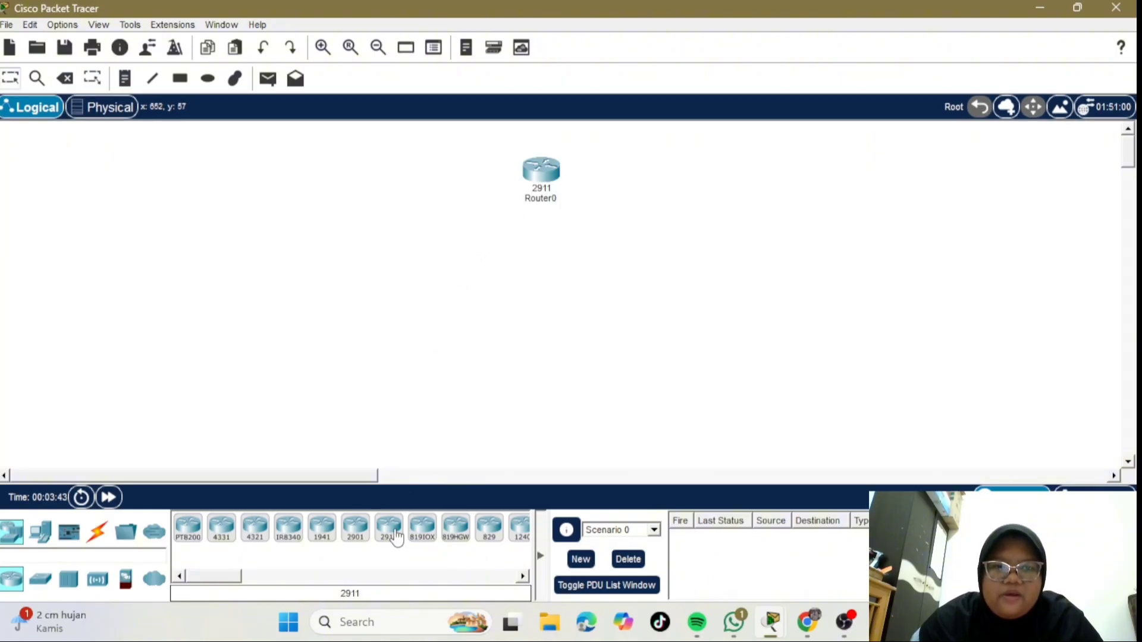
{"action": "left_click_drag", "start_coordinate": [546, 170], "coordinate": [537, 176]}
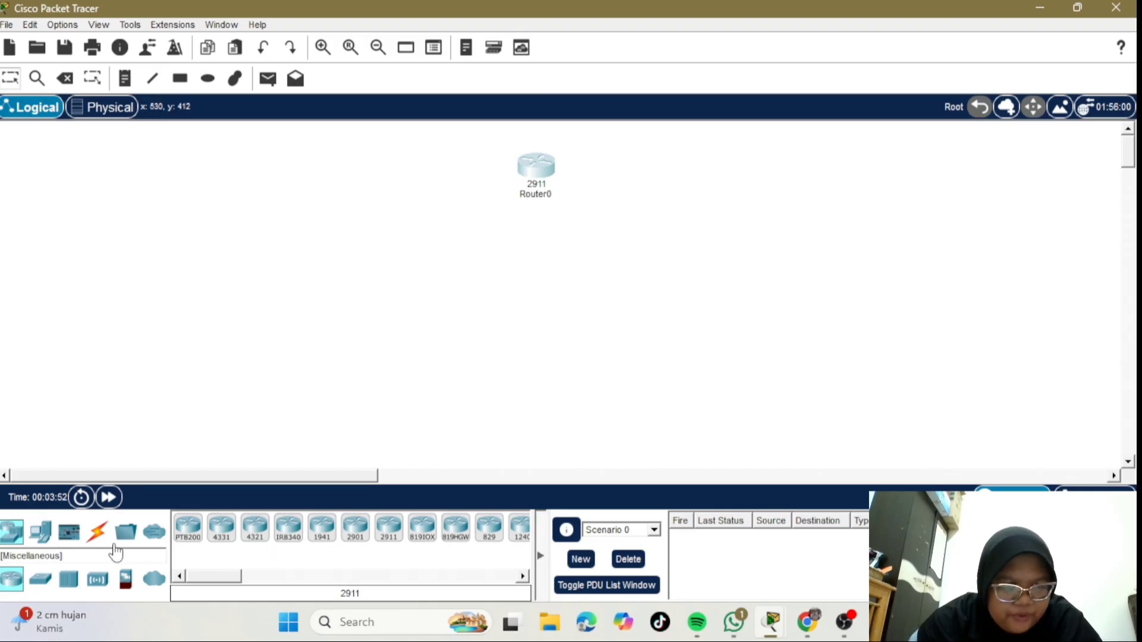
{"action": "left_click", "coordinate": [50, 582]}
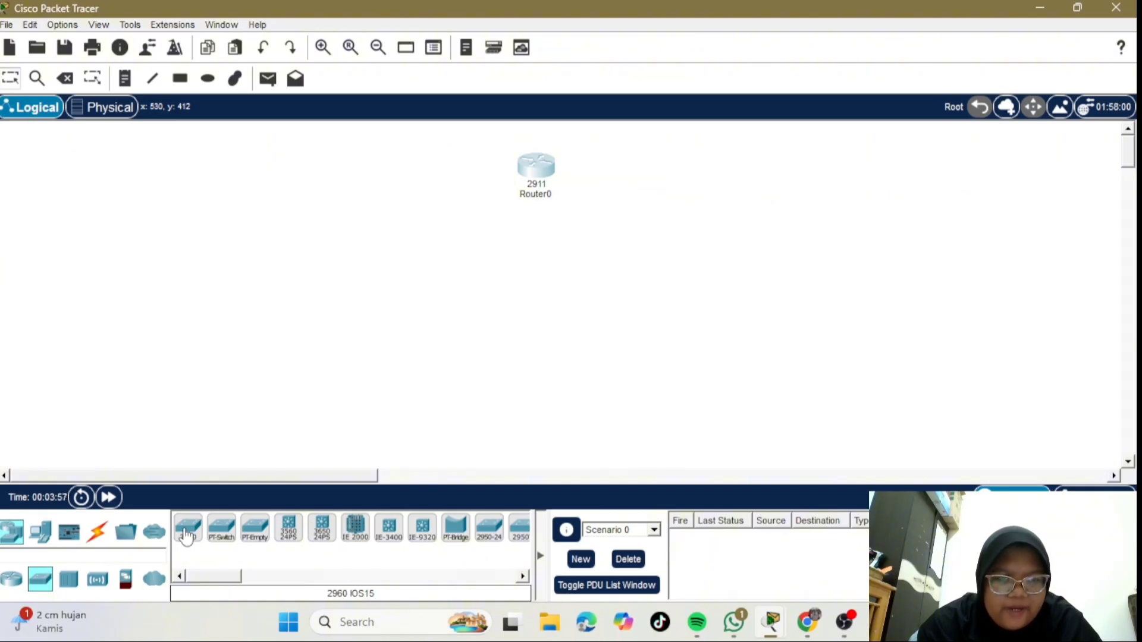
{"action": "left_click_drag", "start_coordinate": [187, 535], "coordinate": [533, 255]}
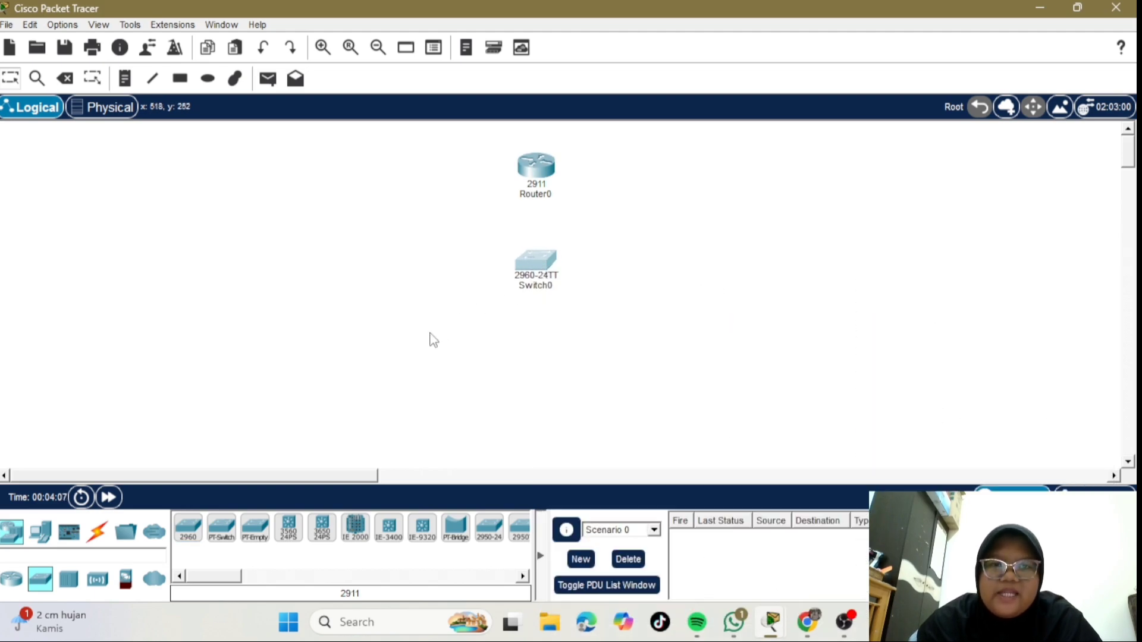
- Place six generic PCs, PC0–PC5, in a row below the switch
{"action": "left_click", "coordinate": [41, 530]}
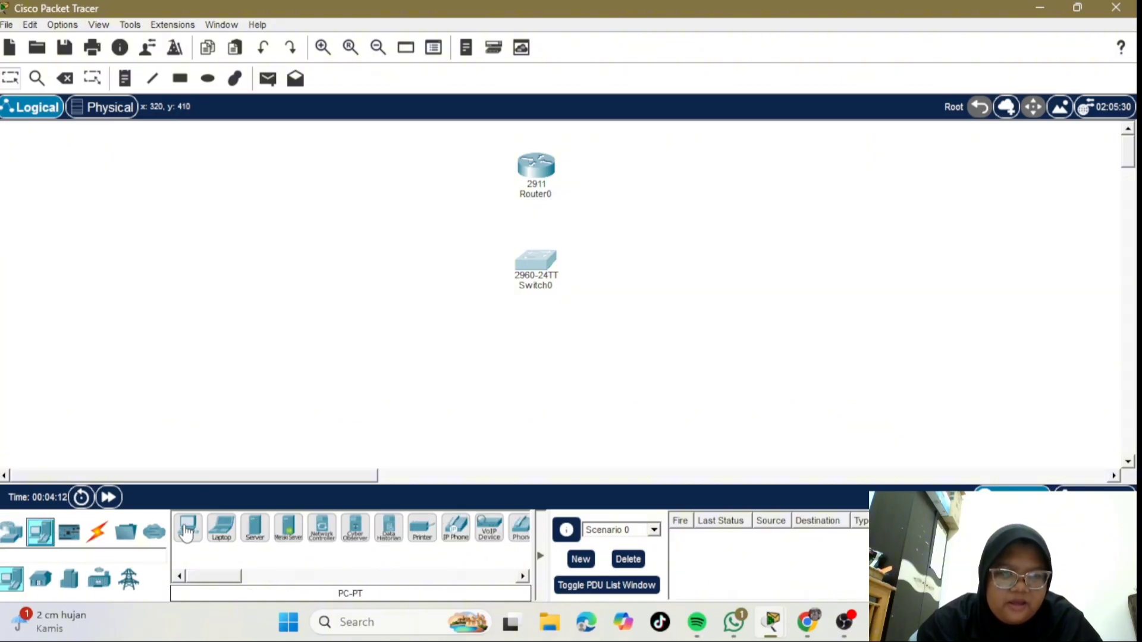
{"action": "left_click", "coordinate": [187, 531]}
{"action": "left_click", "coordinate": [267, 369]}
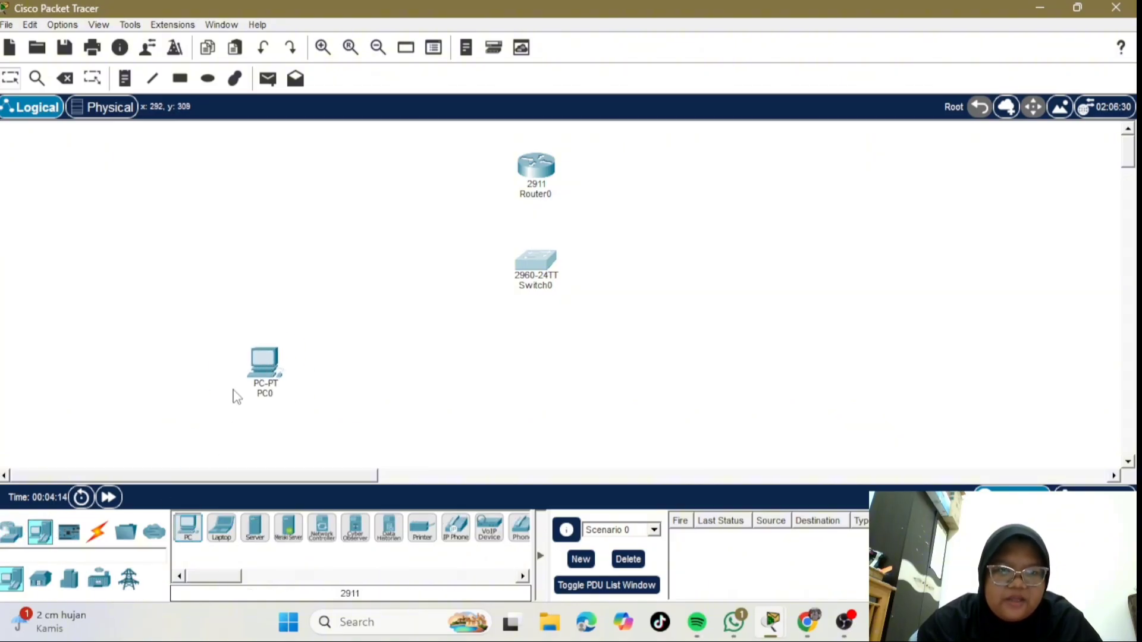
{"action": "left_click", "coordinate": [188, 529]}
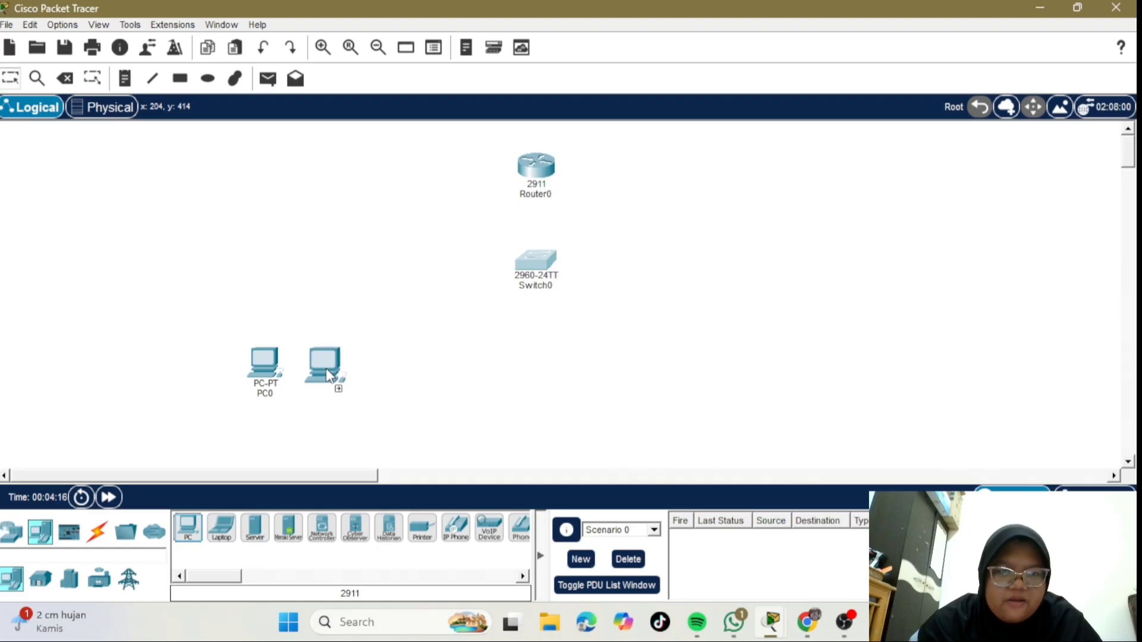
{"action": "left_click", "coordinate": [335, 370]}
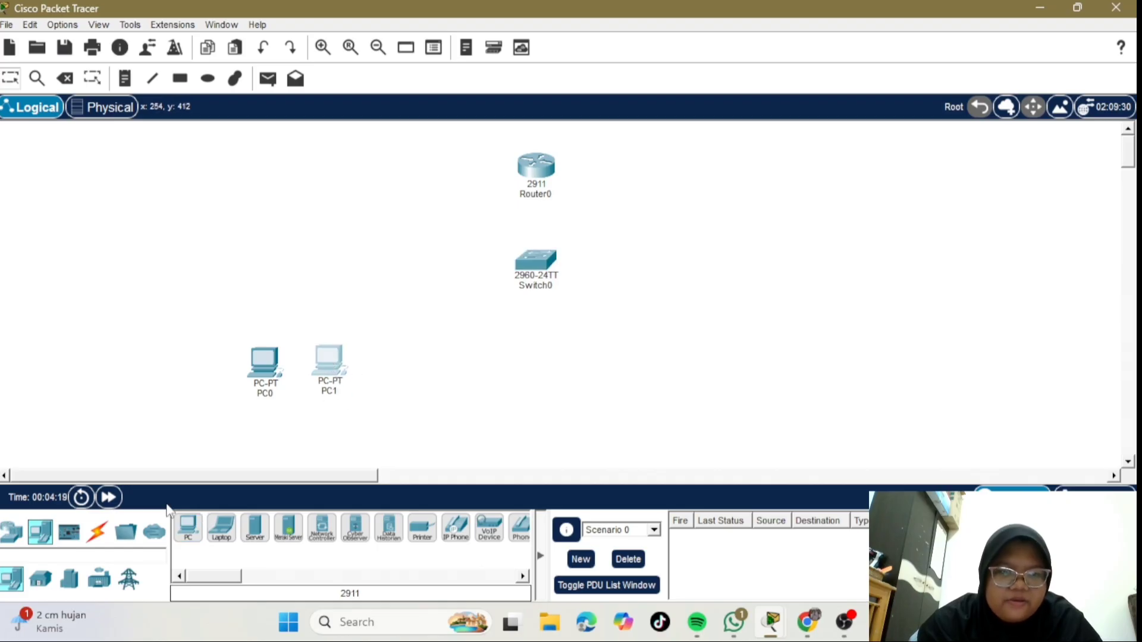
{"action": "left_click", "coordinate": [188, 530]}
{"action": "left_click", "coordinate": [394, 372]}
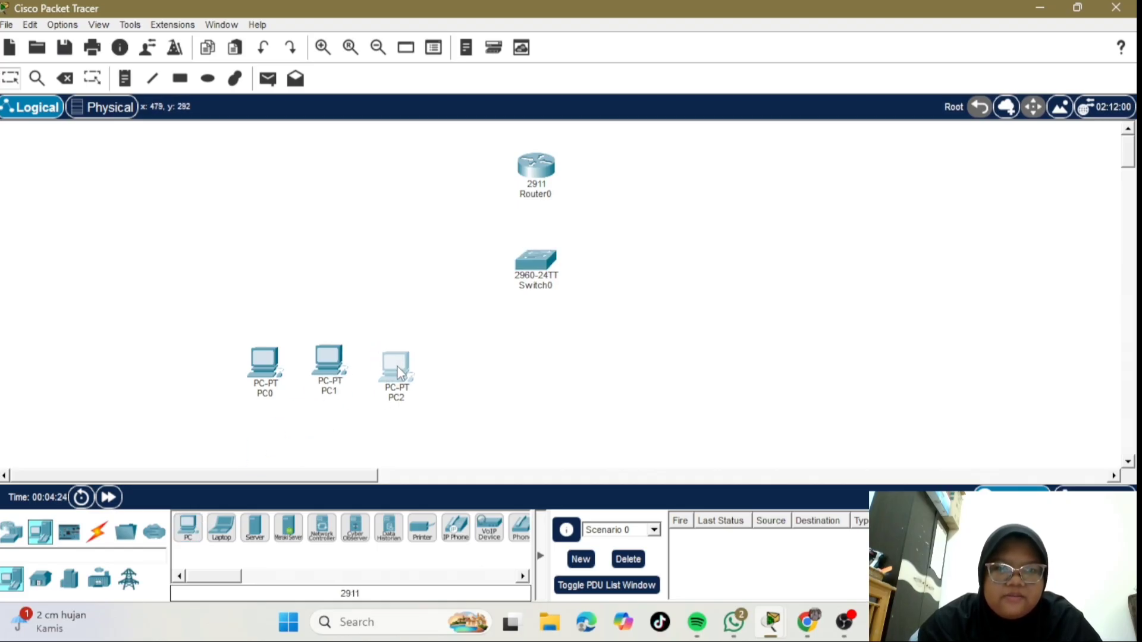
{"action": "left_click", "coordinate": [188, 529]}
{"action": "left_click_drag", "start_coordinate": [541, 379], "coordinate": [557, 381]}
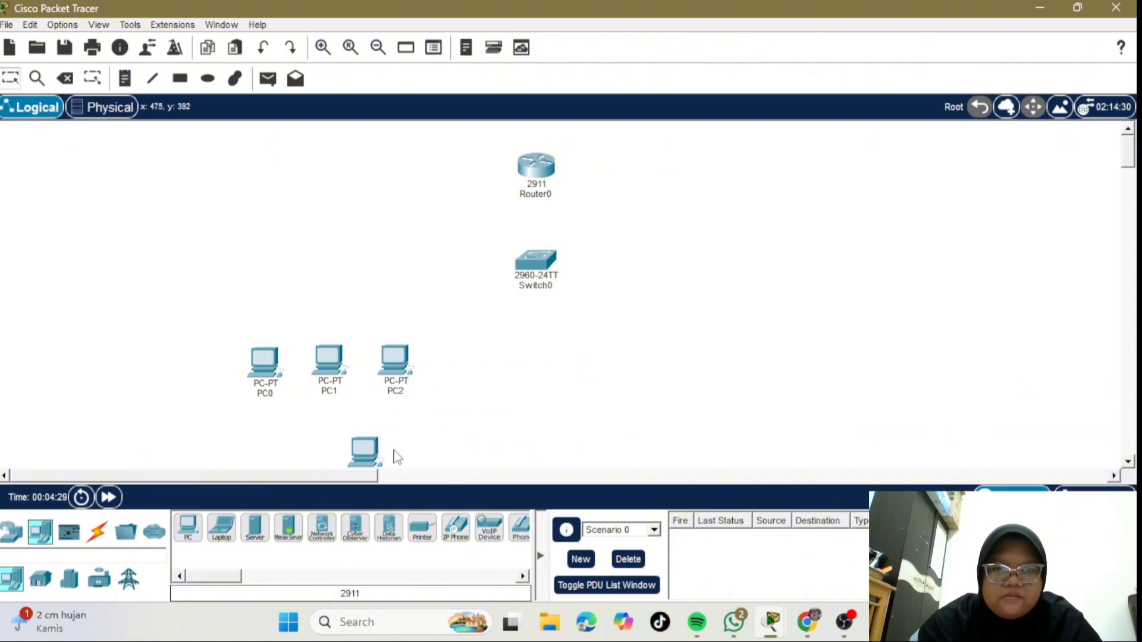
{"action": "left_click_drag", "start_coordinate": [363, 454], "coordinate": [633, 352]}
{"action": "left_click", "coordinate": [188, 530]}
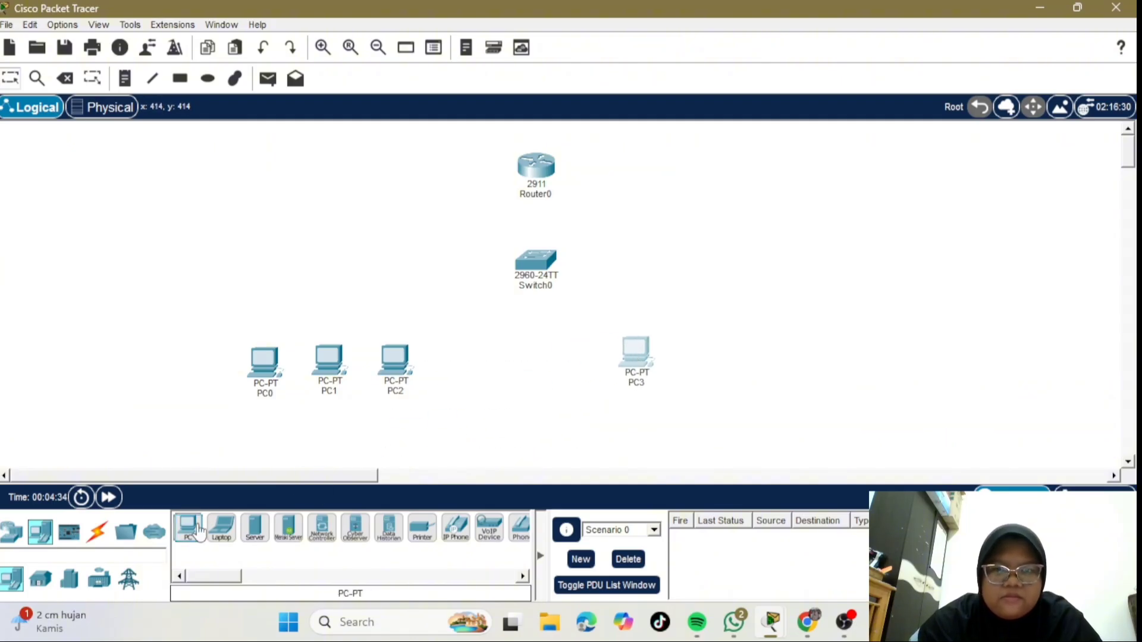
{"action": "left_click", "coordinate": [703, 364]}
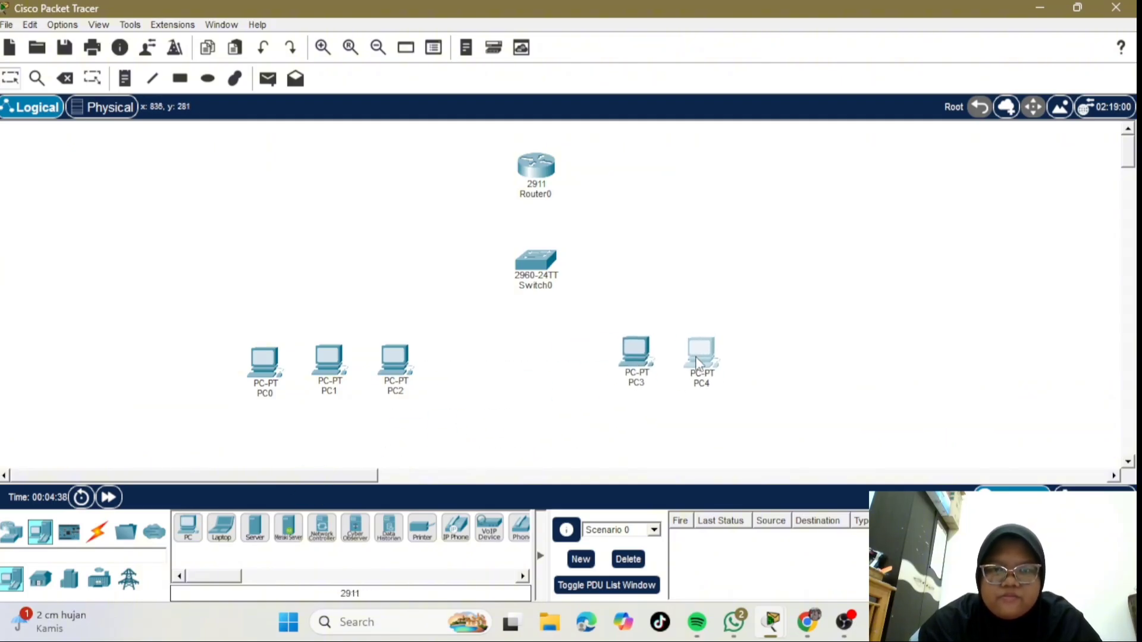
{"action": "left_click", "coordinate": [188, 529]}
{"action": "left_click", "coordinate": [771, 364]}
- Arrange the PCs into two groups of three and add a server right of the router
{"action": "left_click_drag", "start_coordinate": [397, 373], "coordinate": [437, 366]}
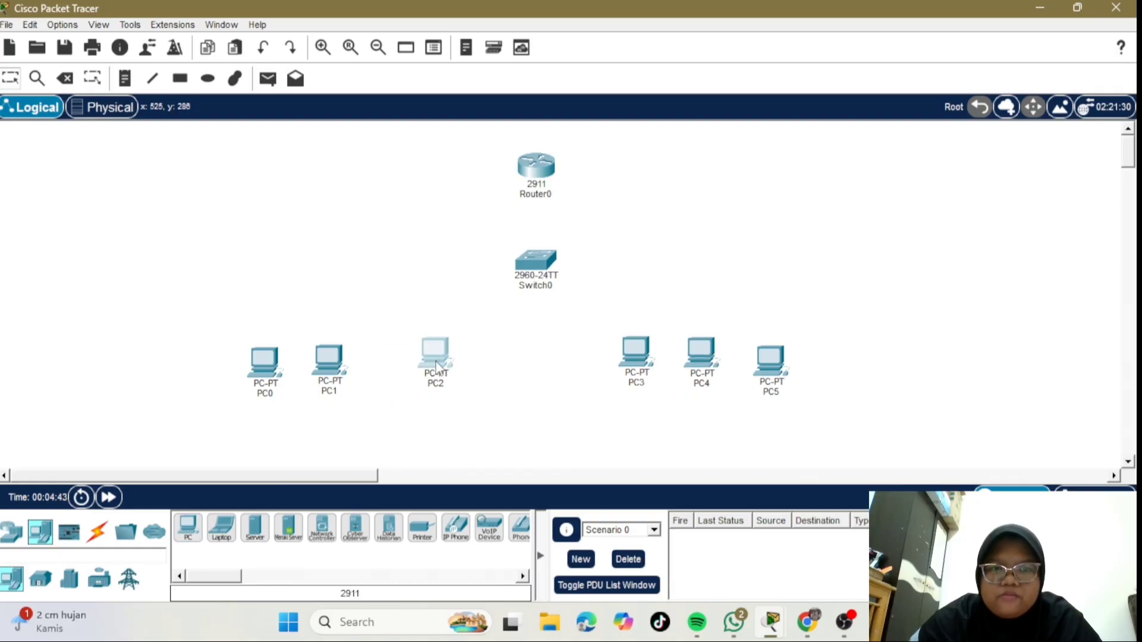
{"action": "left_click_drag", "start_coordinate": [329, 360], "coordinate": [377, 356]}
{"action": "left_click_drag", "start_coordinate": [265, 360], "coordinate": [307, 354]}
{"action": "left_click_drag", "start_coordinate": [626, 355], "coordinate": [621, 352]}
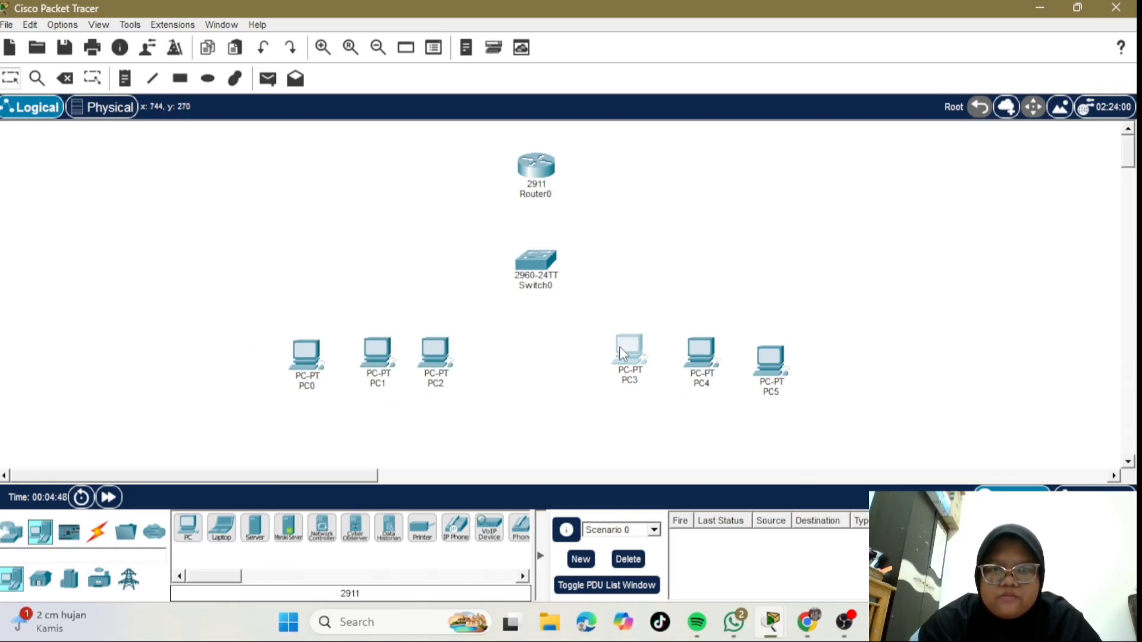
{"action": "left_click_drag", "start_coordinate": [702, 352], "coordinate": [687, 348]}
{"action": "left_click_drag", "start_coordinate": [771, 355], "coordinate": [748, 340]}
{"action": "left_click_drag", "start_coordinate": [365, 349], "coordinate": [359, 351]}
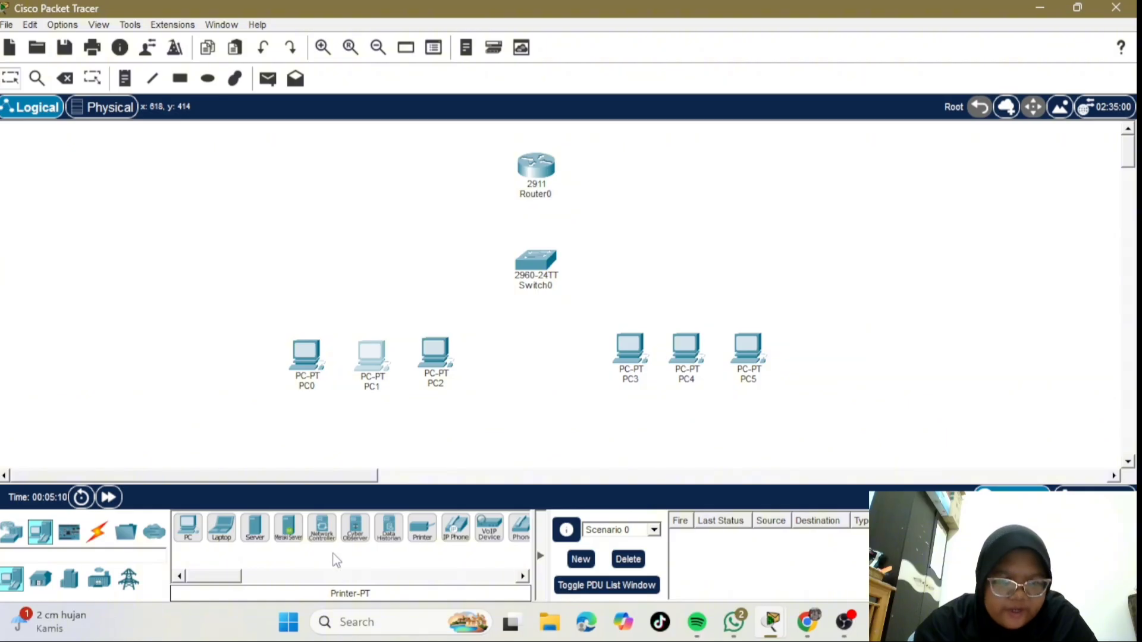
{"action": "left_click_drag", "start_coordinate": [260, 543], "coordinate": [647, 254]}
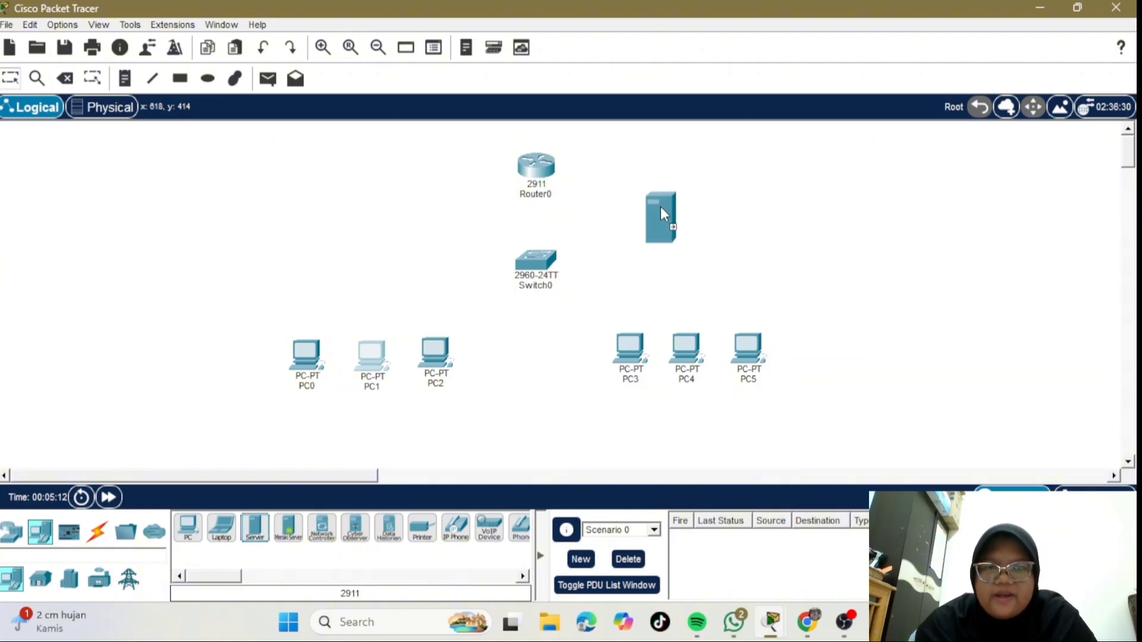
{"action": "left_click_drag", "start_coordinate": [661, 207], "coordinate": [662, 205]}
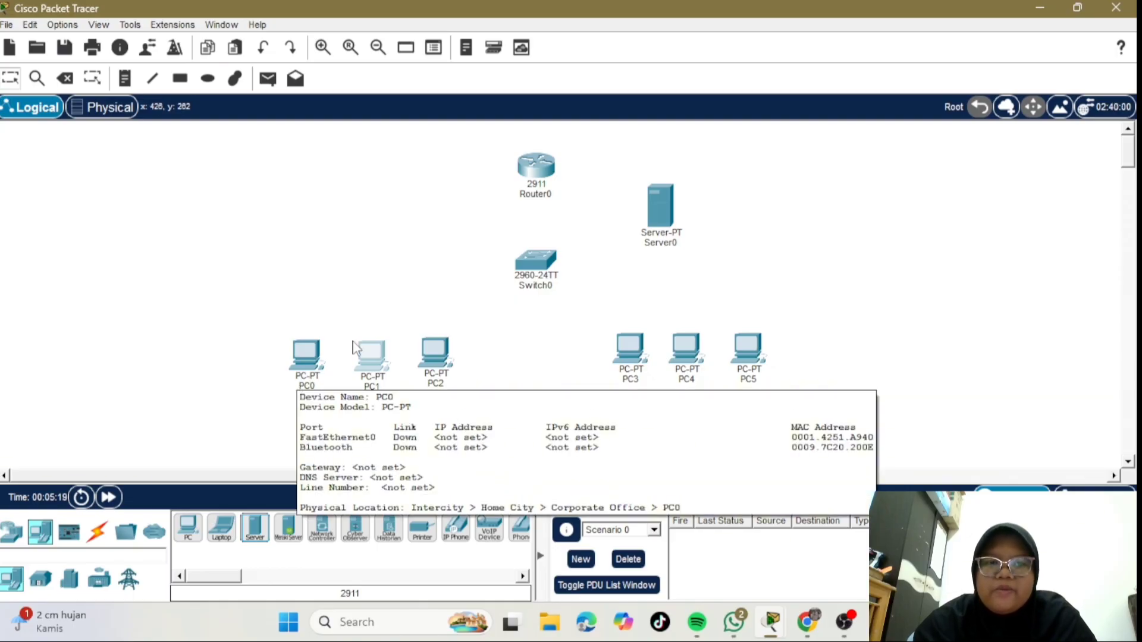
- Rename PC0, PC1 and PC2 to admin 1, admin 2 and admin 3
{"action": "mouse_move", "coordinate": [354, 347]}
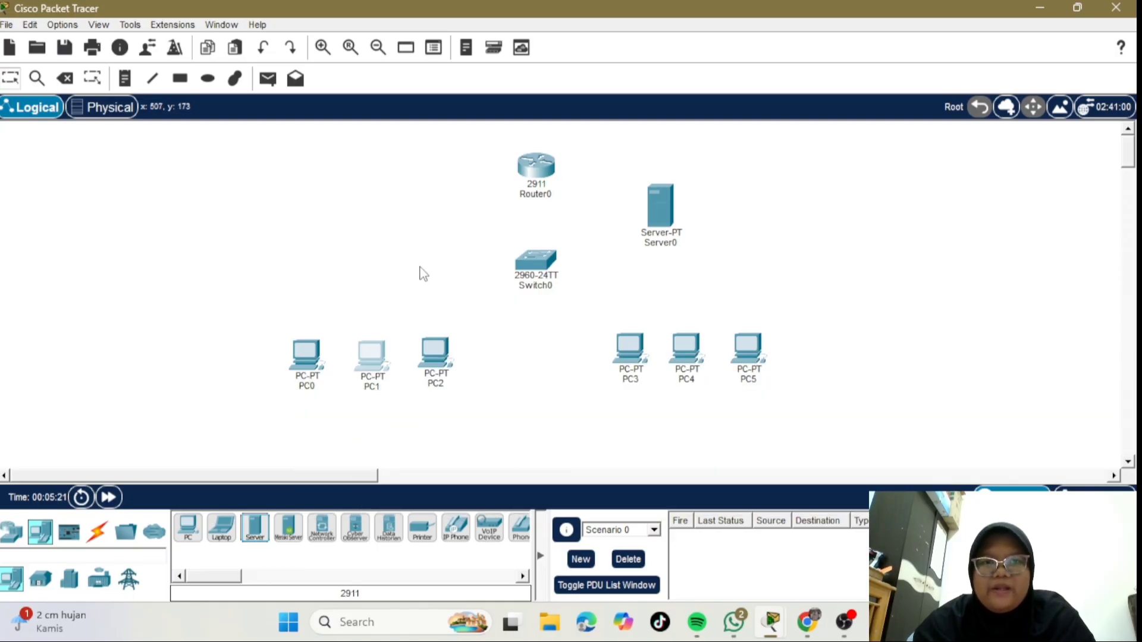
{"action": "left_click", "coordinate": [308, 387]}
{"action": "type", "text": "P"}
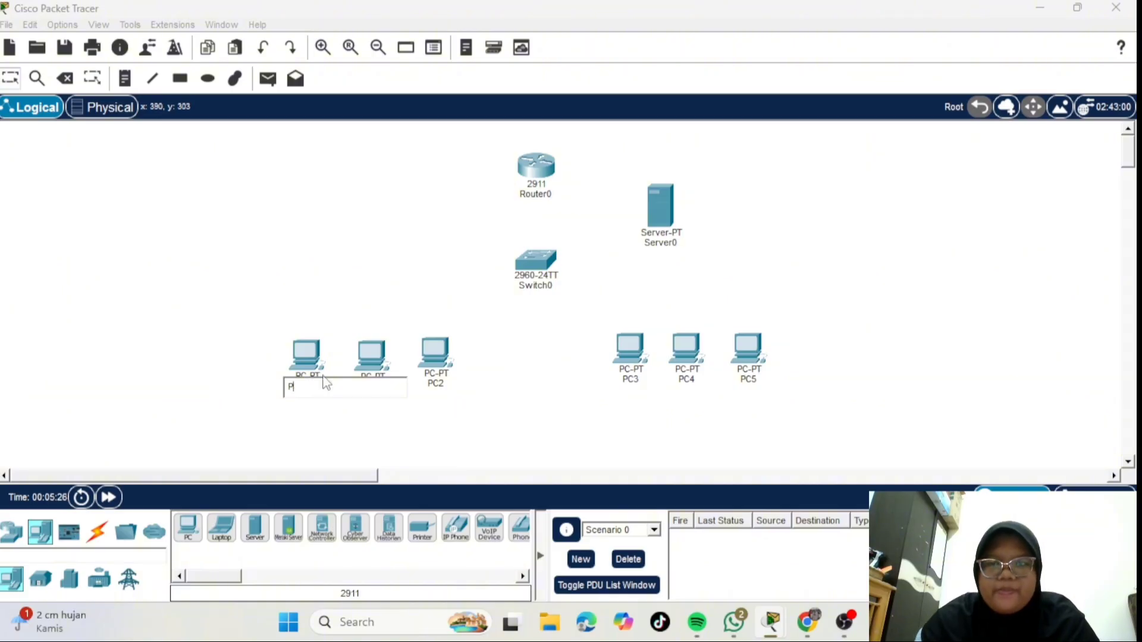
{"action": "type", "text": "dmin 1"}
{"action": "key", "text": "Return"}
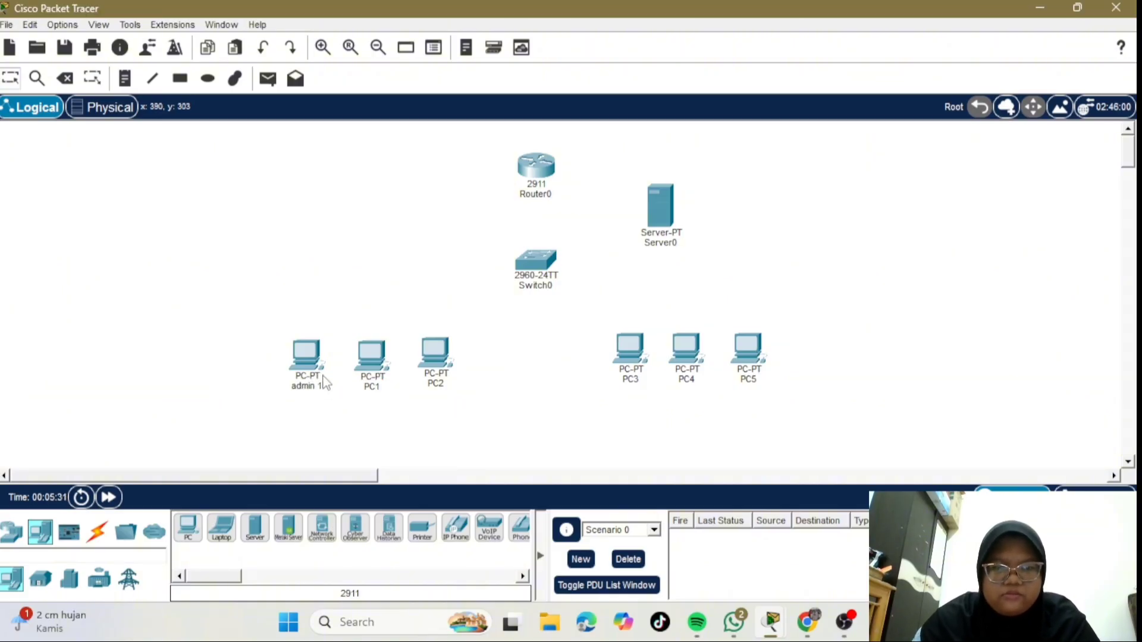
{"action": "left_click", "coordinate": [378, 387]}
{"action": "type", "text": "admin 2"}
{"action": "key", "text": "Return"}
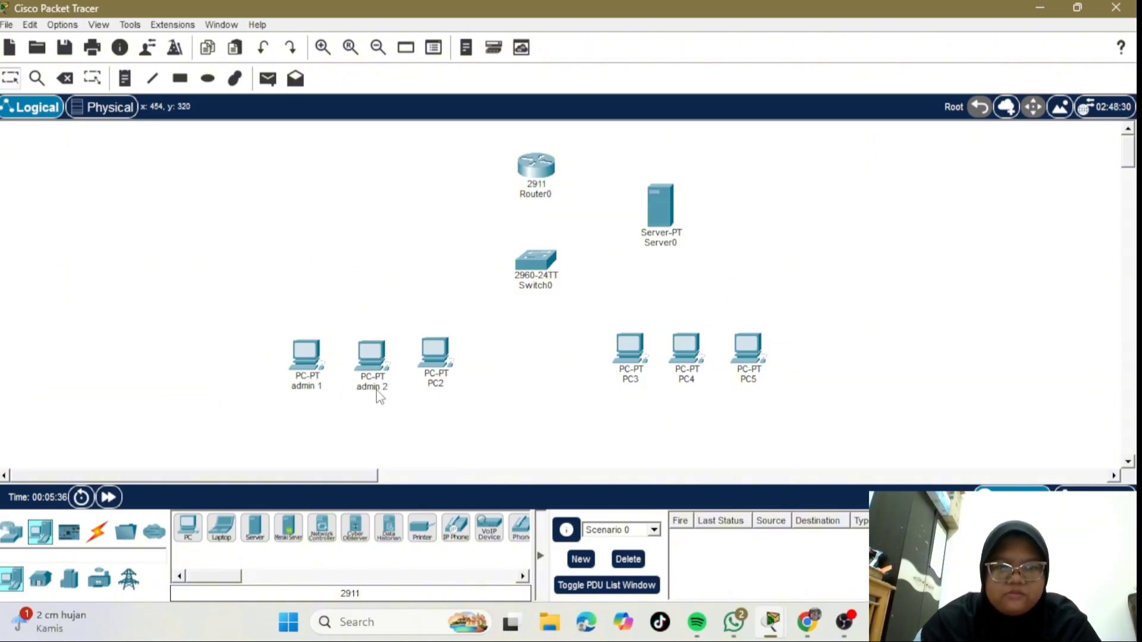
{"action": "left_click", "coordinate": [442, 384]}
{"action": "type", "text": "admin 3"}
{"action": "key", "text": "Return"}
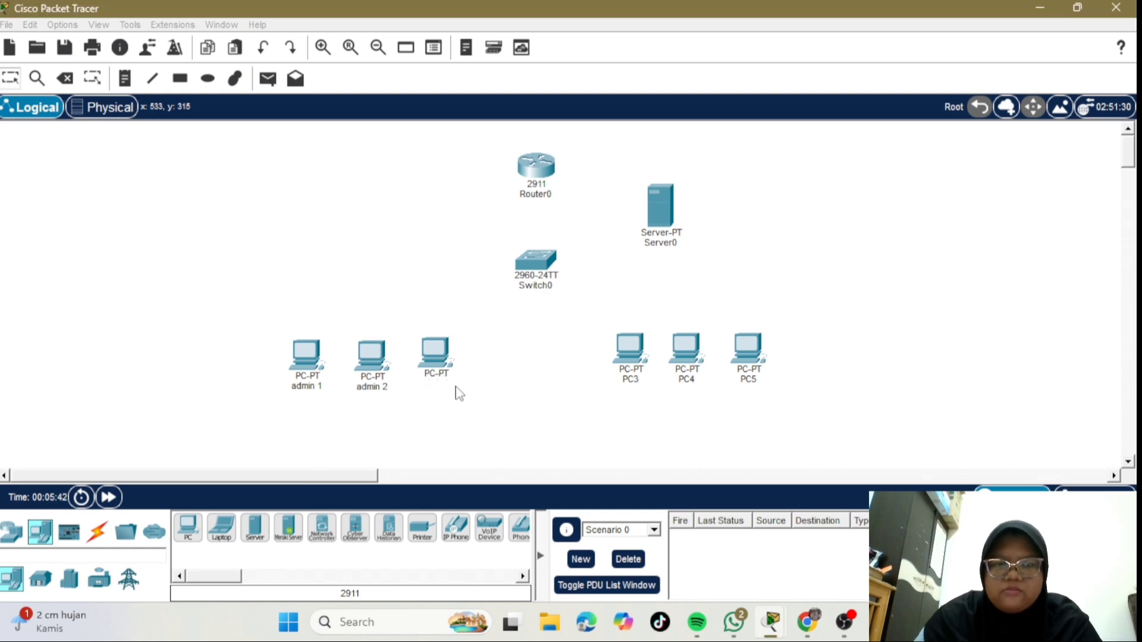
- Rename PC3, PC4 and PC5 to akademik 1, akademik 2 and akademik 3
{"action": "left_click", "coordinate": [632, 378]}
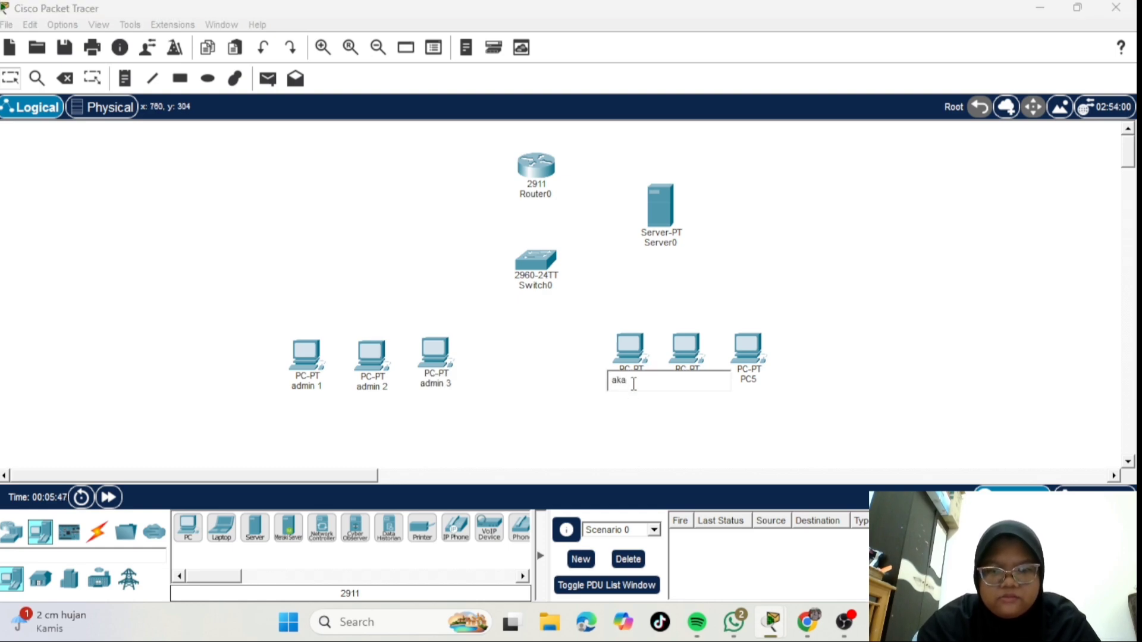
{"action": "type", "text": "akademik 1"}
{"action": "key", "text": "Return"}
{"action": "left_click", "coordinate": [688, 379]}
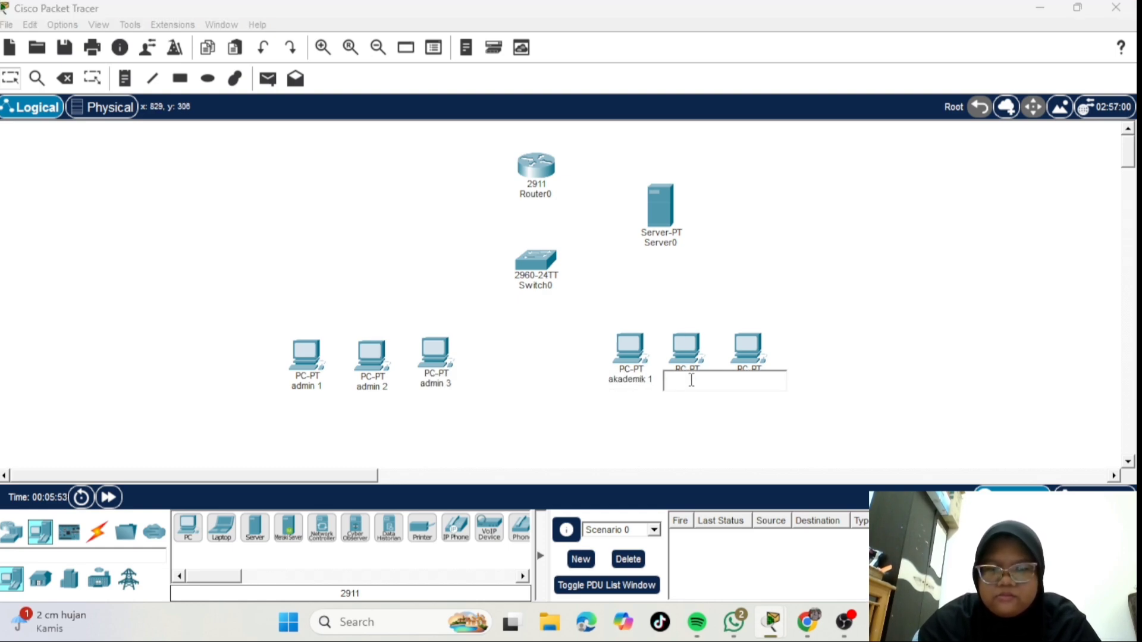
{"action": "type", "text": "akademik 2"}
{"action": "key", "text": "Return"}
{"action": "left_click", "coordinate": [749, 380]}
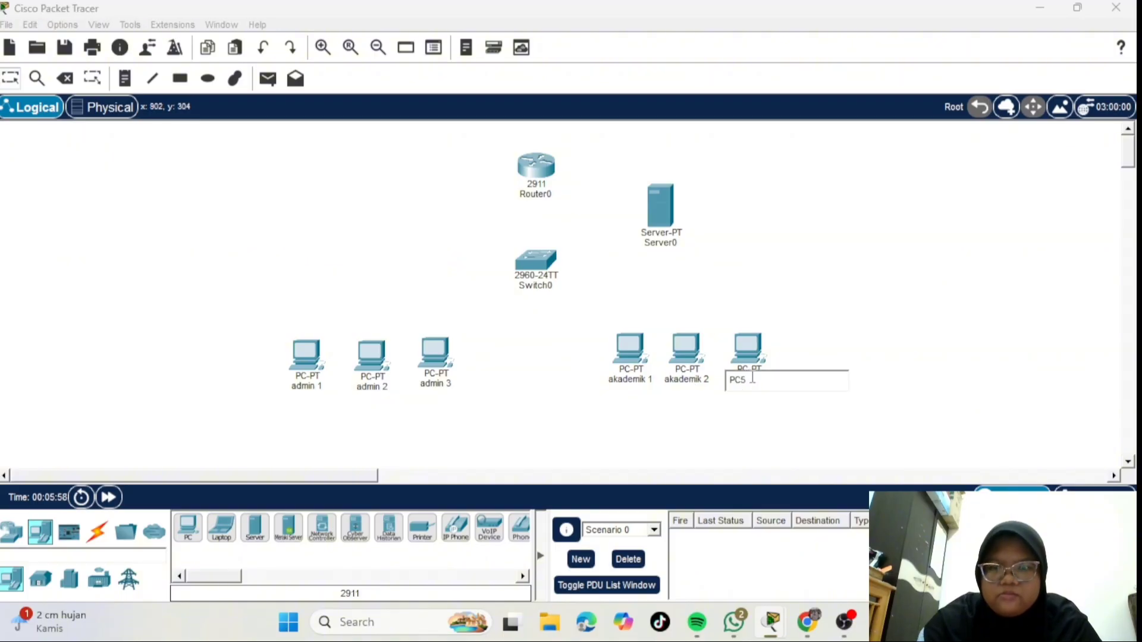
{"action": "type", "text": "akademik 3"}
{"action": "key", "text": "Return"}
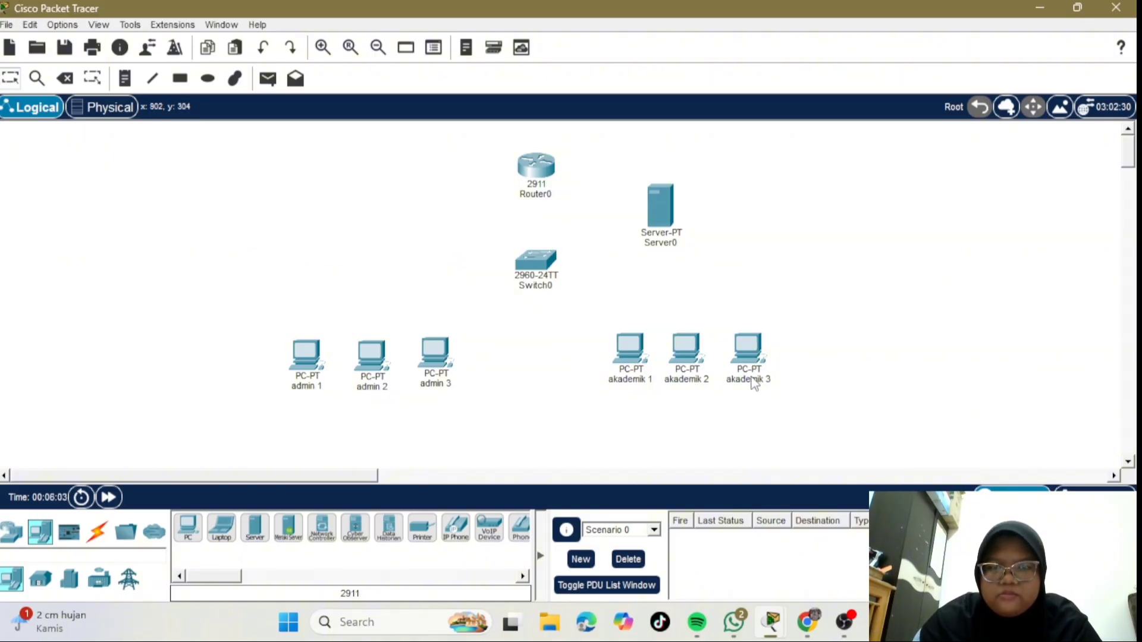
- Rename Switch0, Server0 and Router0 to Switch, Server and Router, and list the cable types
{"action": "left_click", "coordinate": [551, 286]}
{"action": "key", "text": "BackSpace"}
{"action": "key", "text": "Return"}
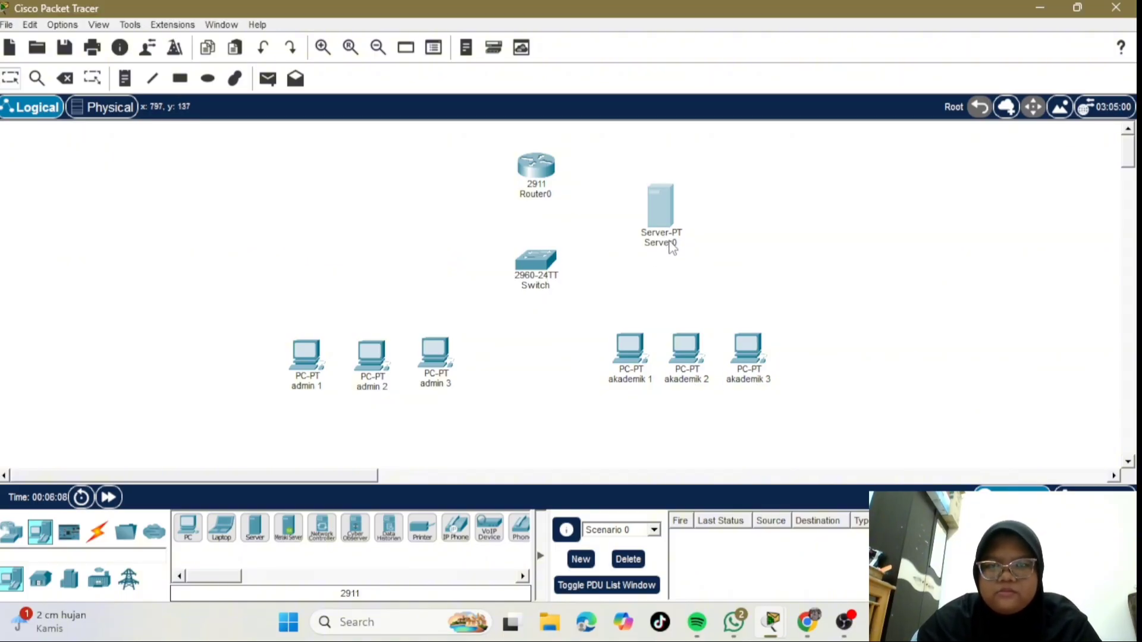
{"action": "left_click", "coordinate": [673, 232]}
{"action": "left_click", "coordinate": [662, 237]}
{"action": "key", "text": "BackSpace"}
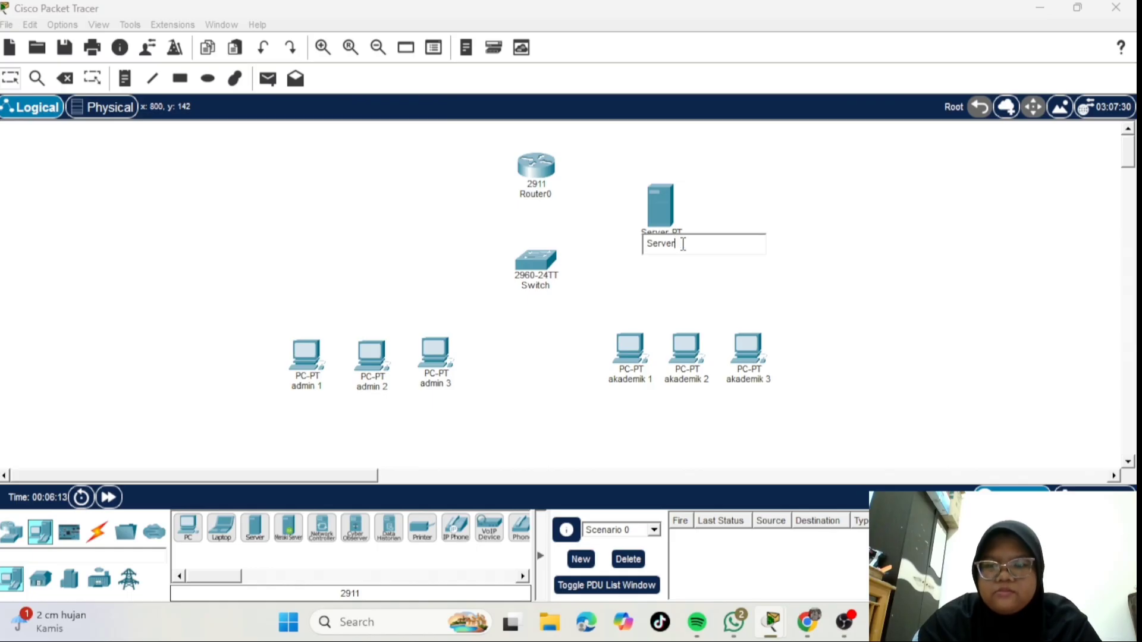
{"action": "key", "text": "Return"}
{"action": "left_click", "coordinate": [551, 195]}
{"action": "key", "text": "BackSpace"}
{"action": "key", "text": "Return"}
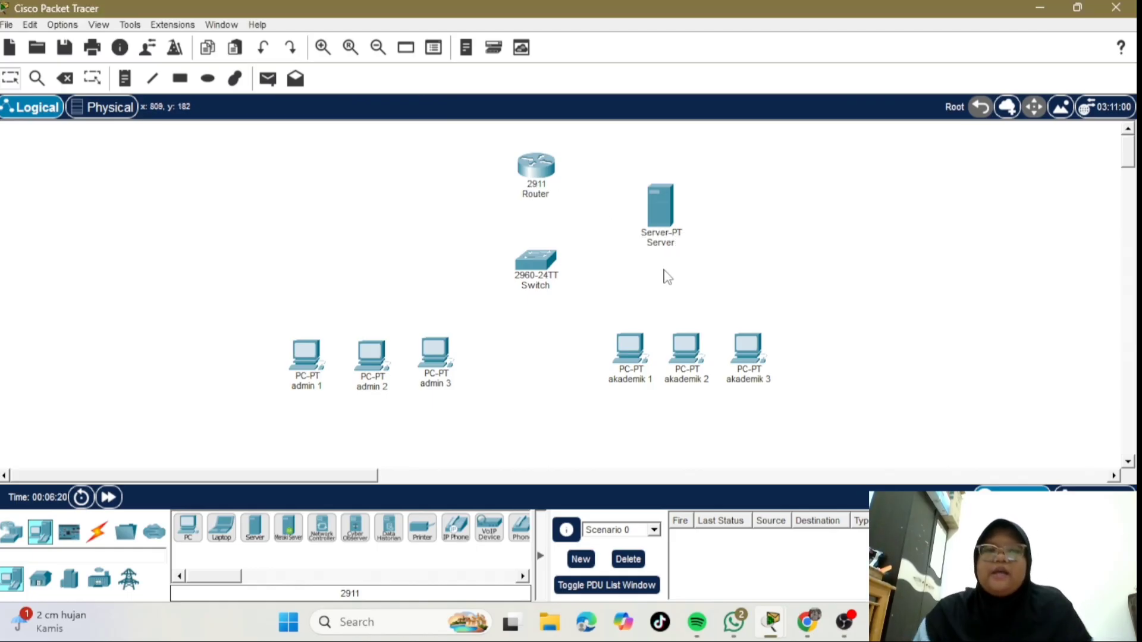
{"action": "left_click", "coordinate": [92, 541]}
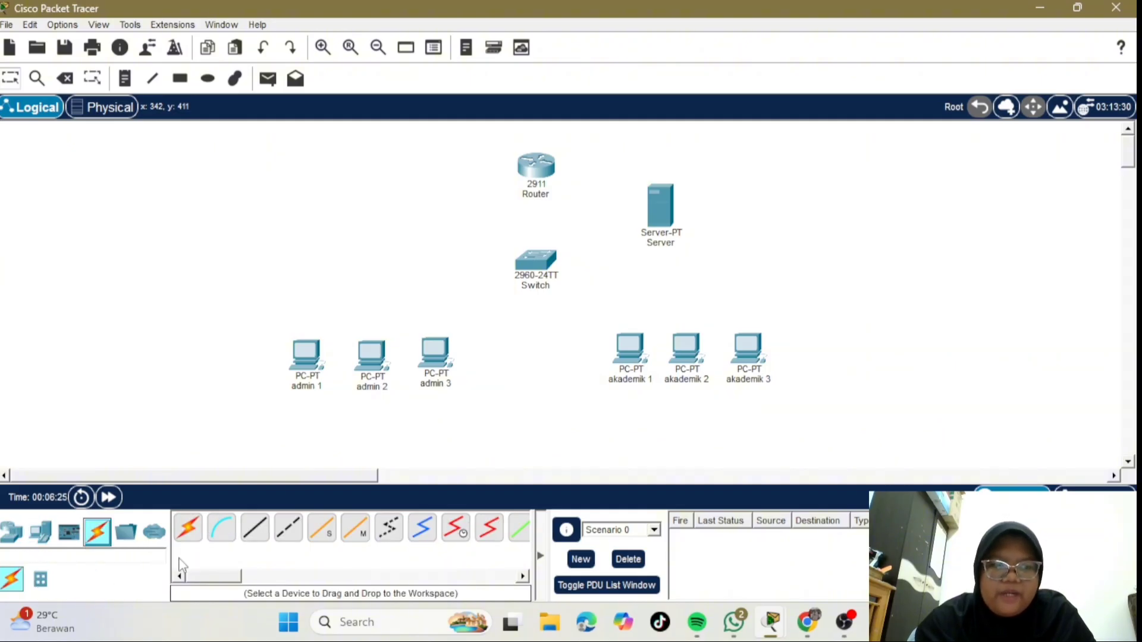
- Cable router GigabitEthernet0/0 to switch FastEthernet0/1 with copper straight-through
{"action": "left_click", "coordinate": [255, 529]}
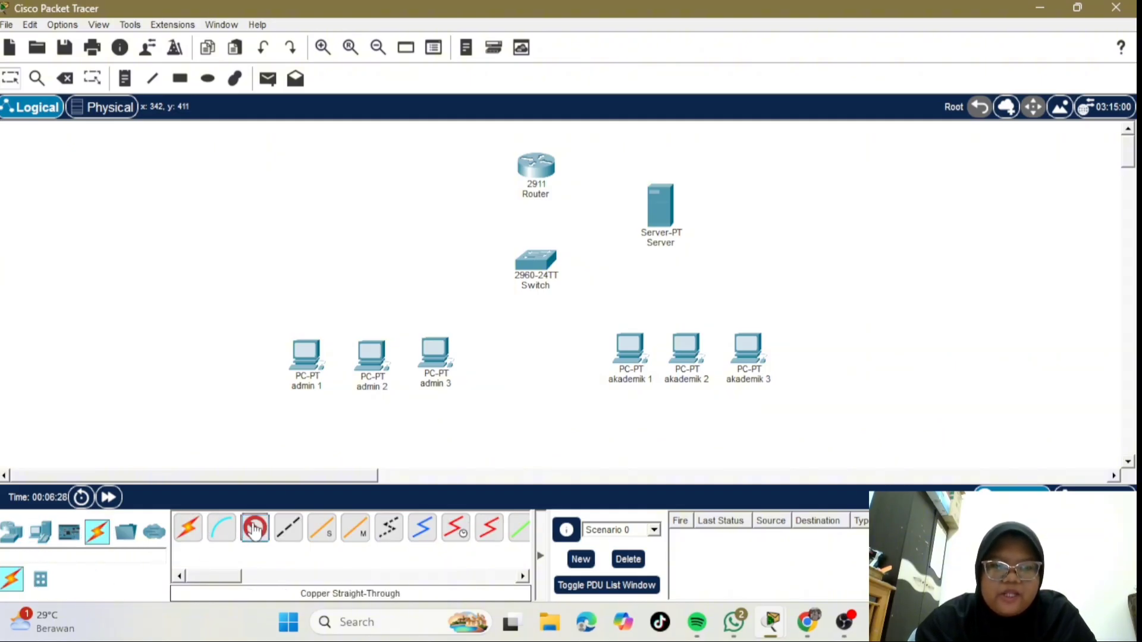
{"action": "left_click", "coordinate": [548, 170]}
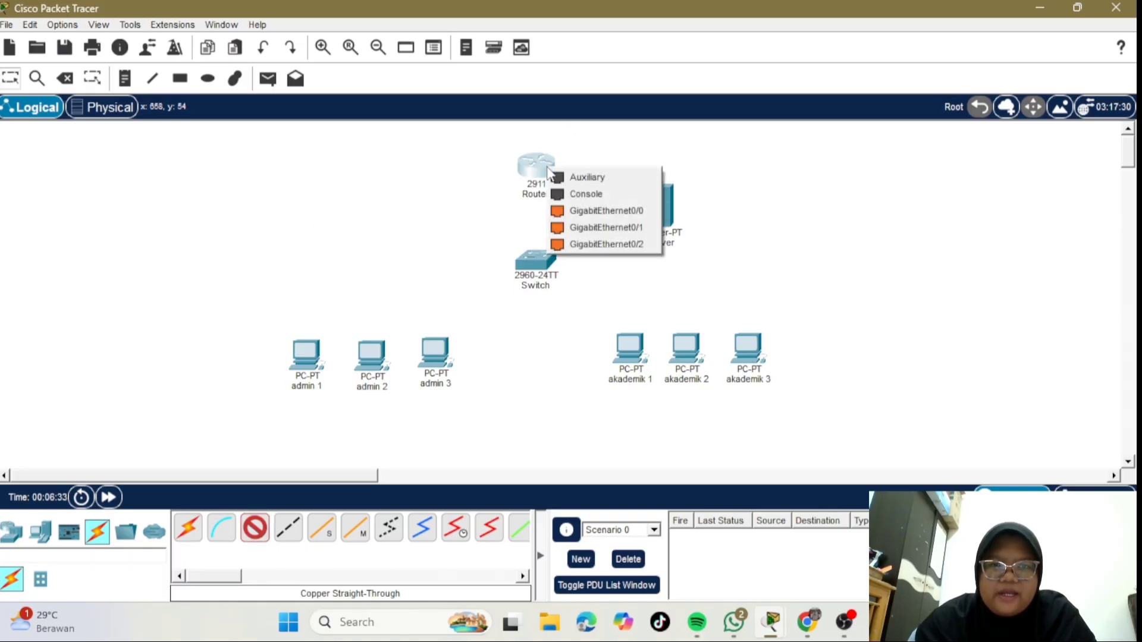
{"action": "left_click", "coordinate": [611, 216]}
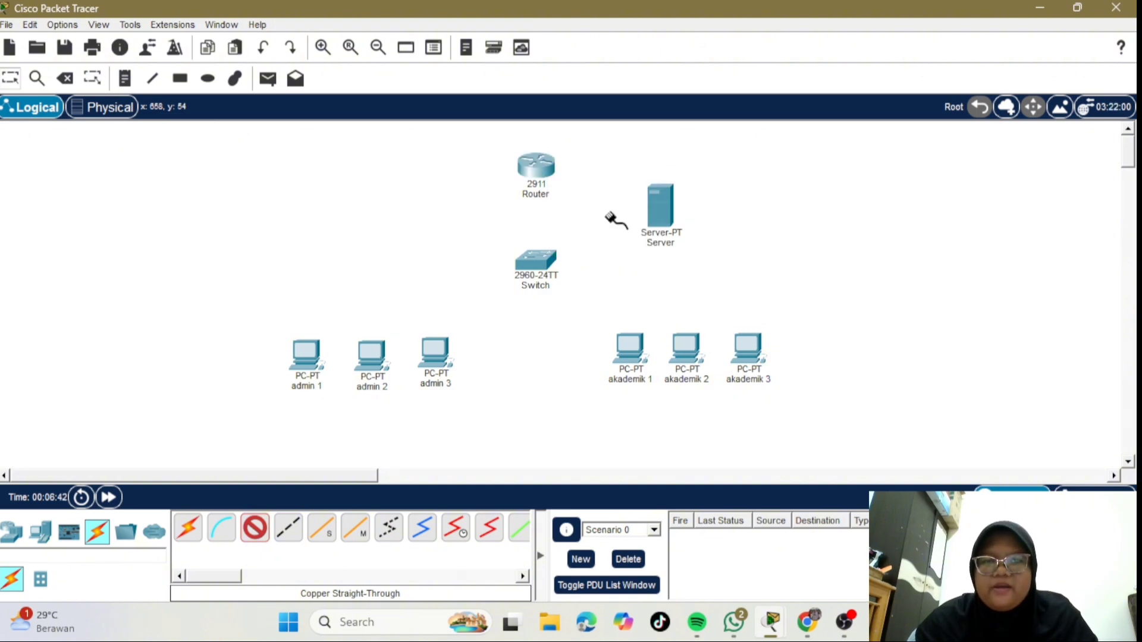
{"action": "mouse_move", "coordinate": [536, 257]}
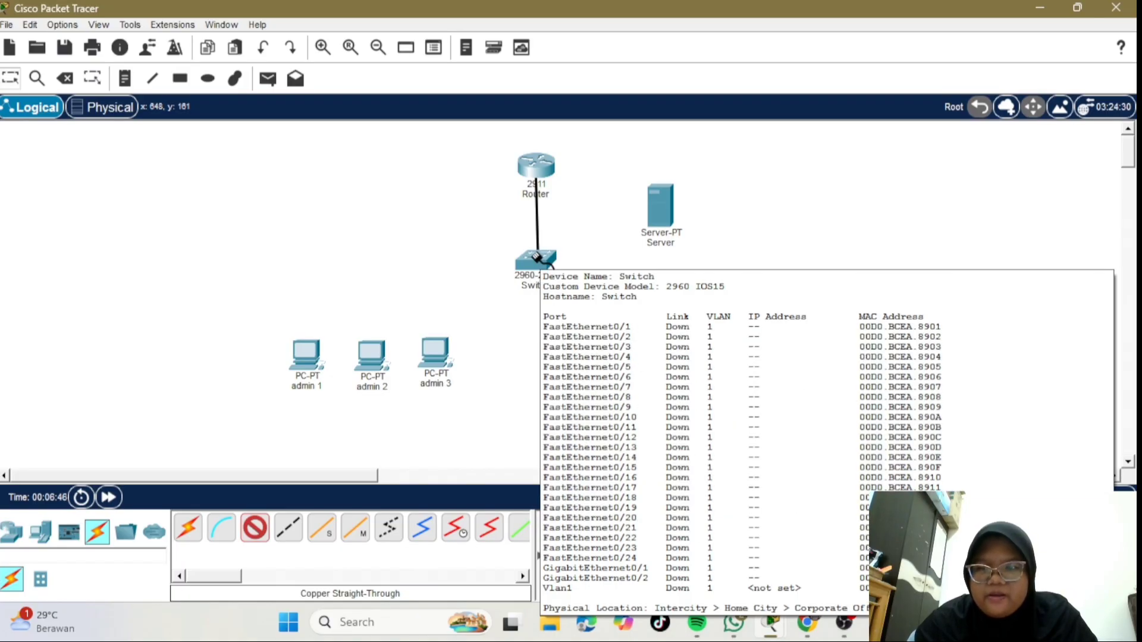
{"action": "left_click", "coordinate": [535, 257]}
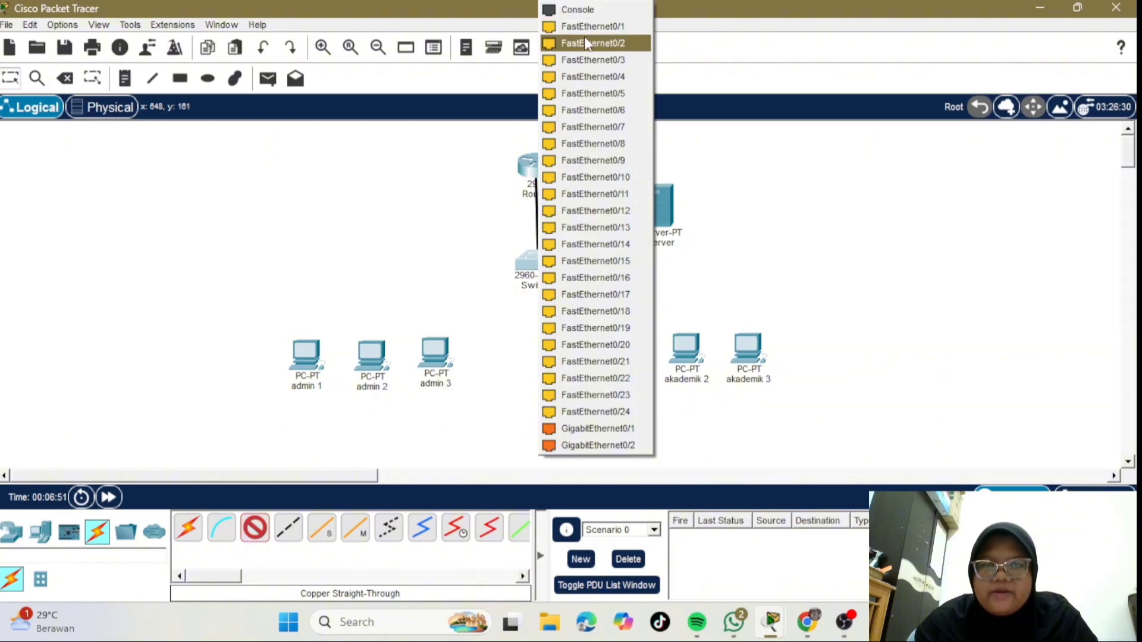
{"action": "left_click", "coordinate": [625, 30]}
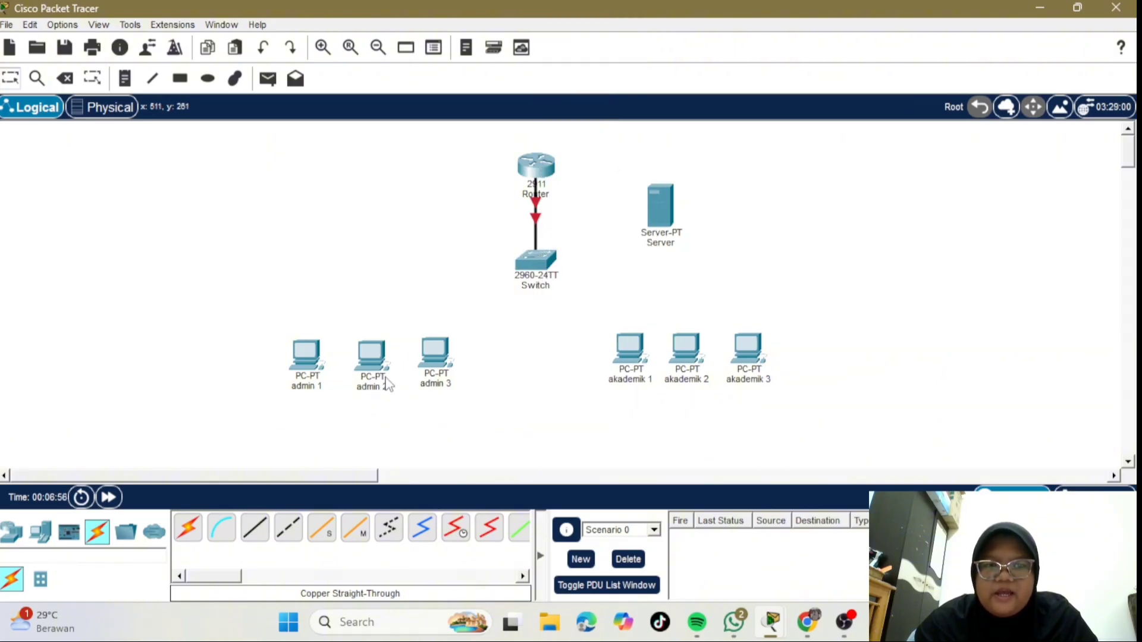
- Cable admin 1, admin 2 and admin 3 to switch ports Fa0/2–Fa0/4
{"action": "left_click", "coordinate": [254, 528]}
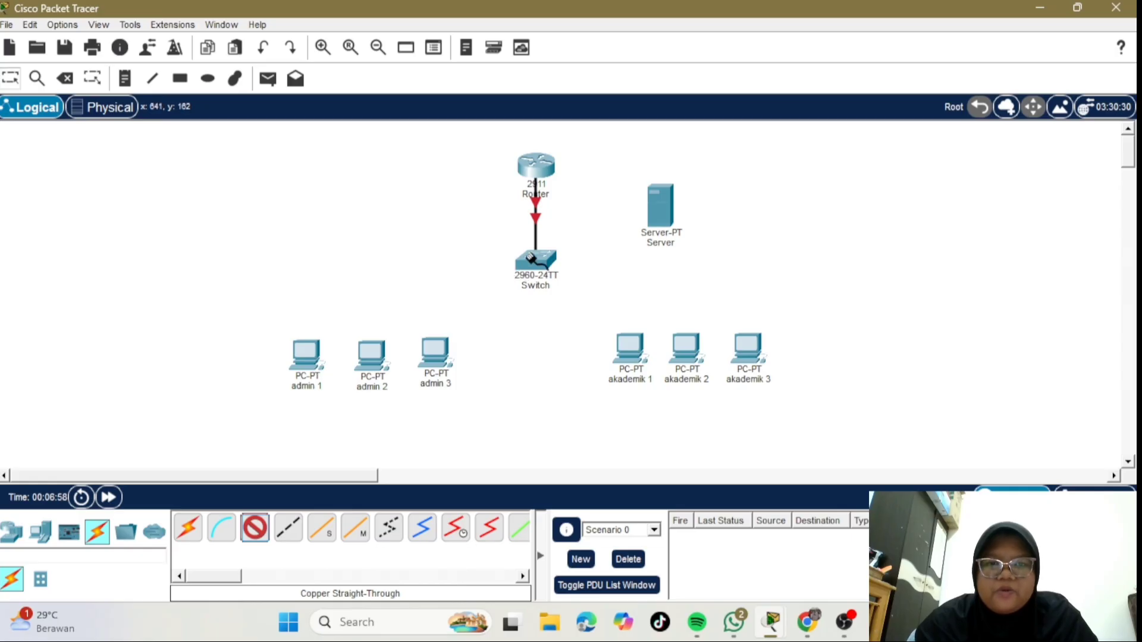
{"action": "left_click", "coordinate": [515, 274]}
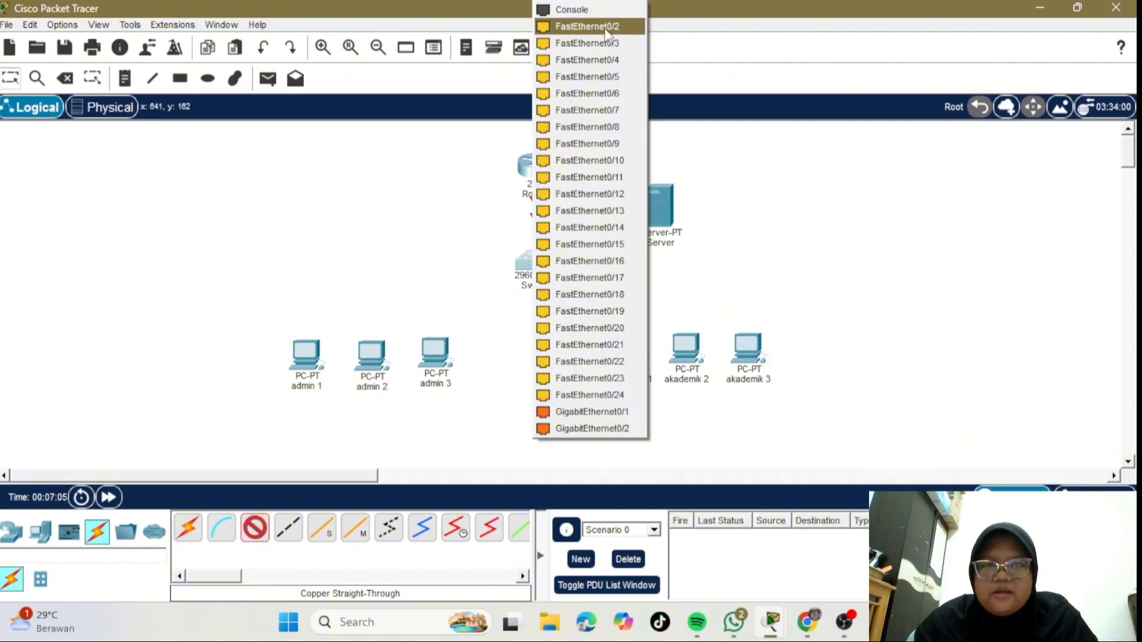
{"action": "left_click", "coordinate": [605, 27]}
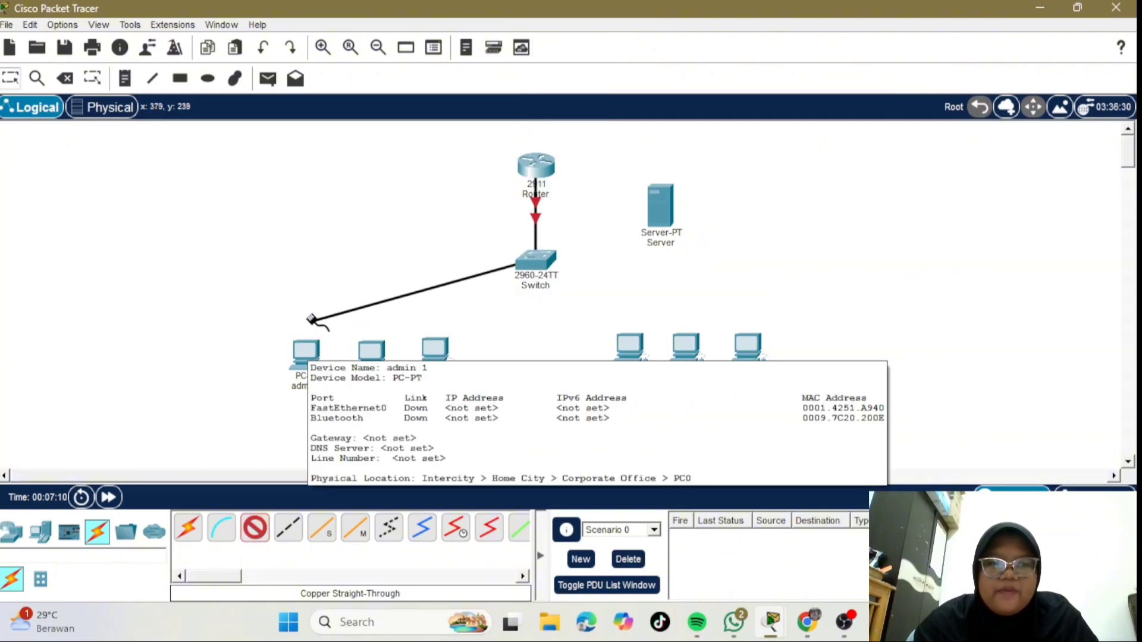
{"action": "left_click", "coordinate": [303, 348]}
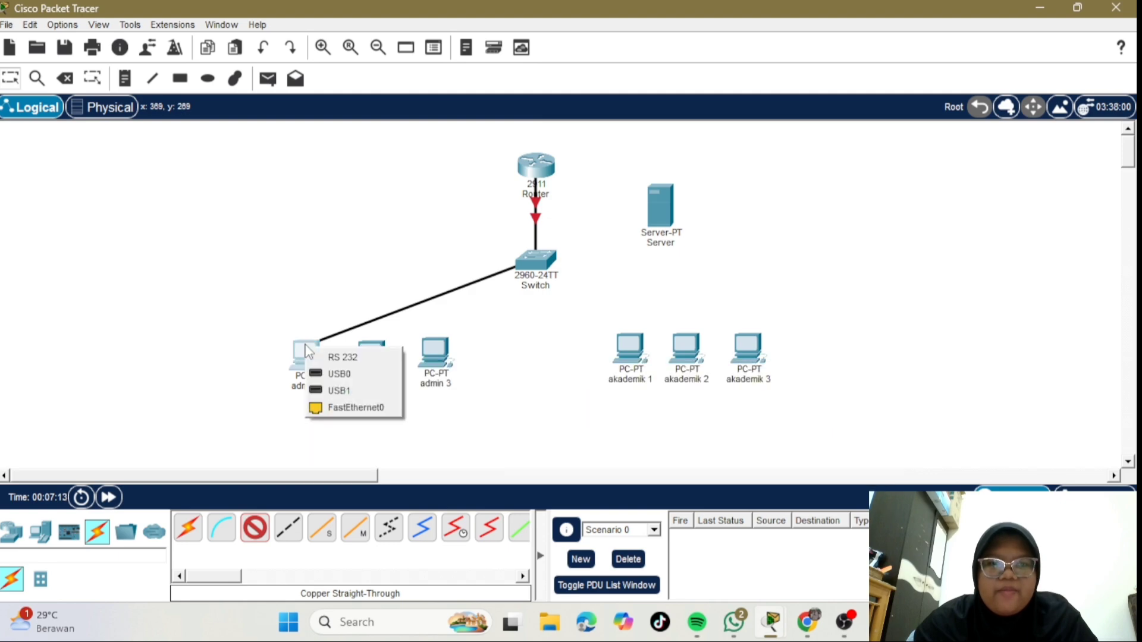
{"action": "left_click", "coordinate": [352, 408]}
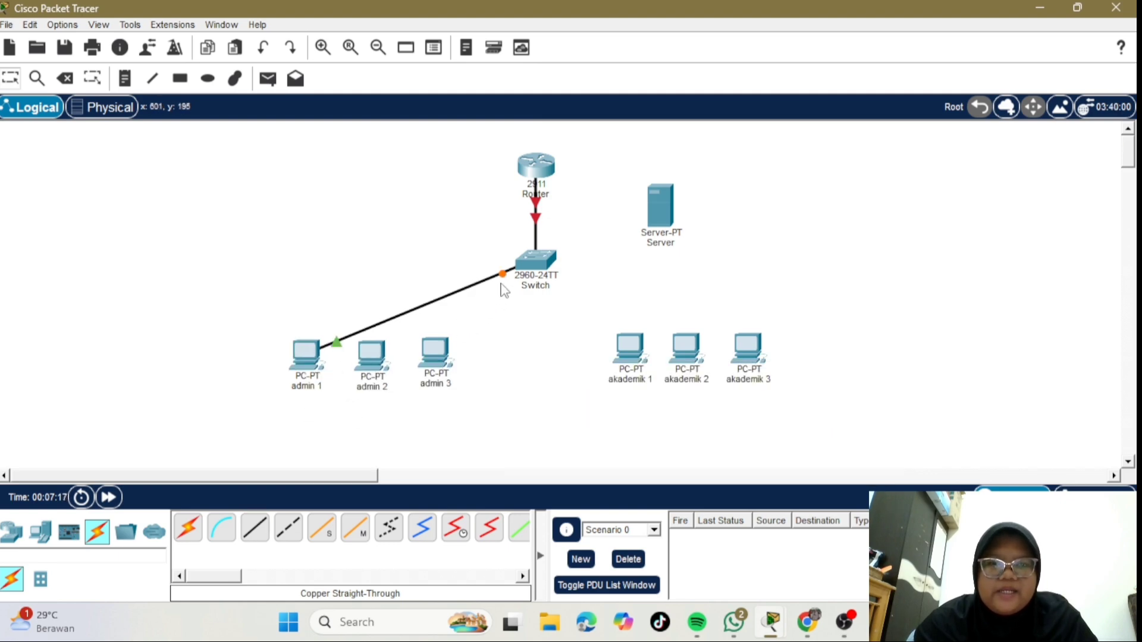
{"action": "left_click", "coordinate": [255, 528]}
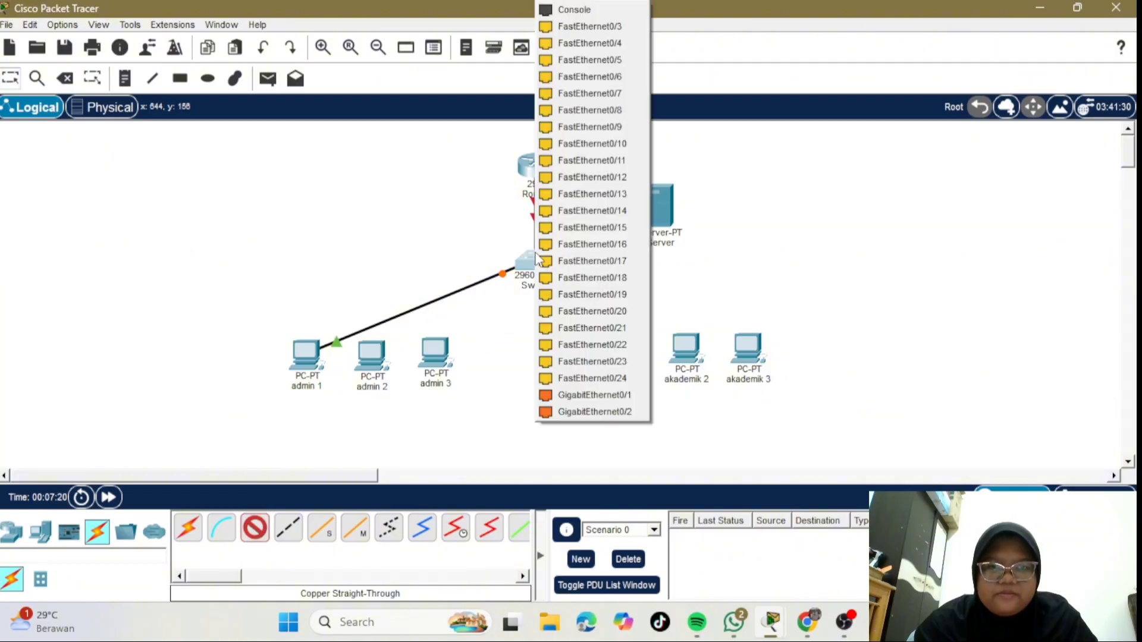
{"action": "left_click", "coordinate": [537, 259]}
{"action": "left_click", "coordinate": [574, 26]}
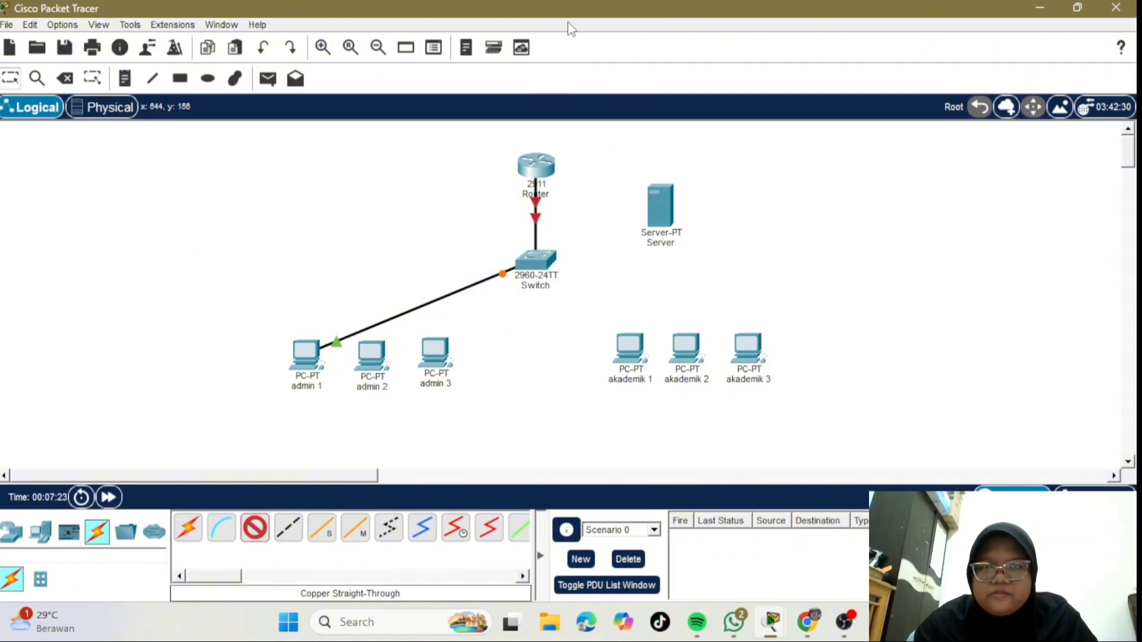
{"action": "left_click", "coordinate": [371, 356]}
{"action": "left_click", "coordinate": [420, 421]}
{"action": "left_click", "coordinate": [255, 527]}
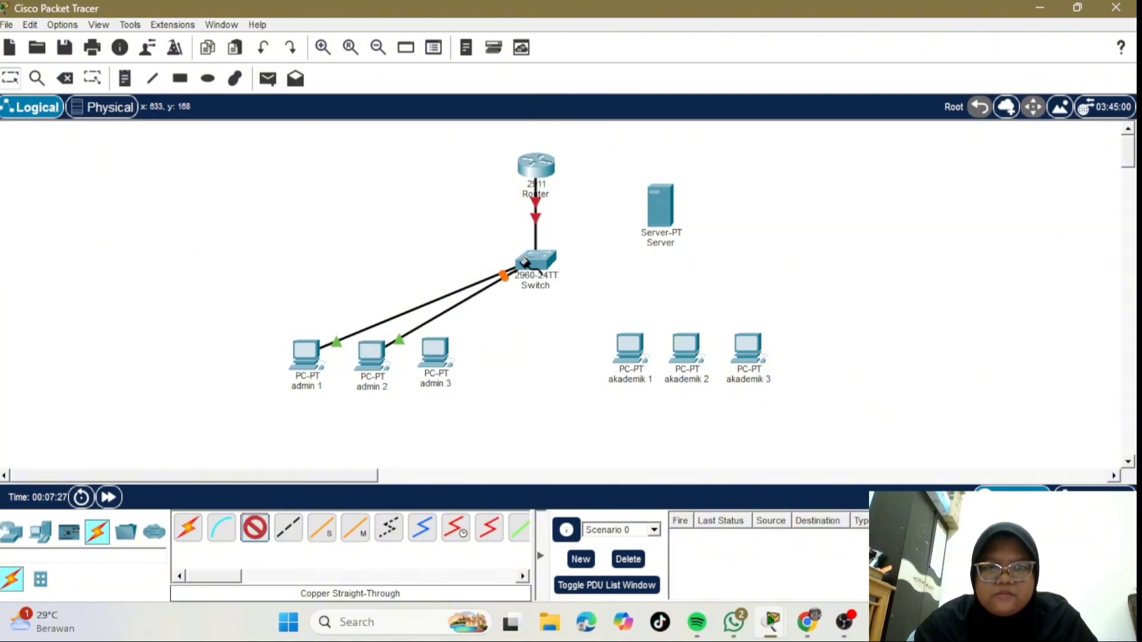
{"action": "left_click", "coordinate": [536, 262]}
{"action": "left_click", "coordinate": [586, 26]}
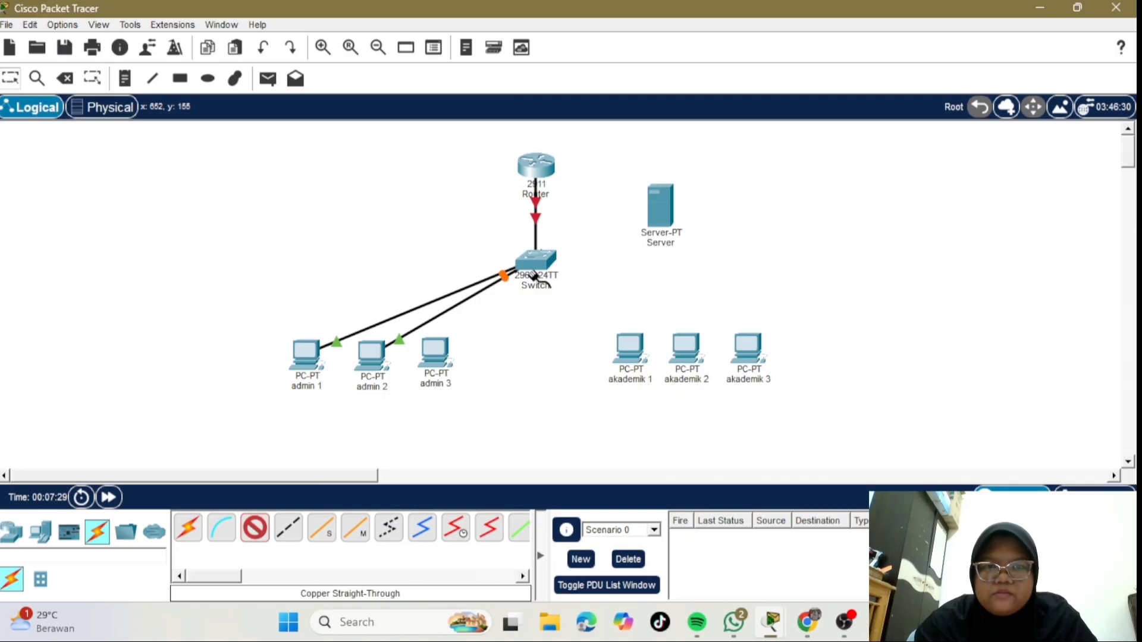
{"action": "left_click", "coordinate": [443, 356]}
{"action": "left_click", "coordinate": [473, 409]}
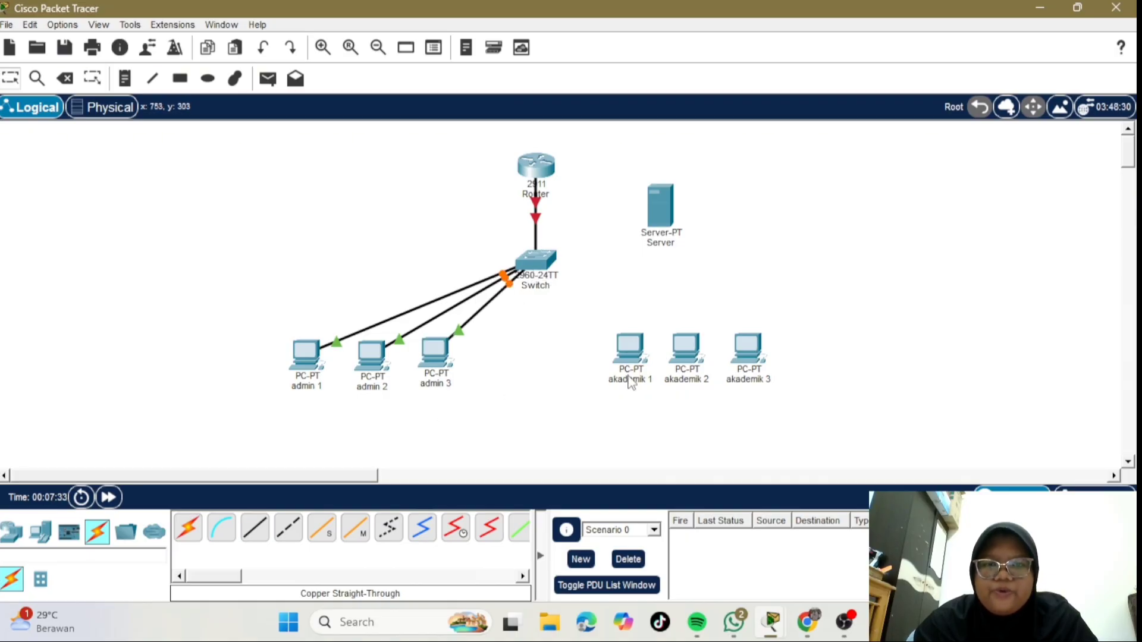
- Cable akademik 1, akademik 2 and akademik 3 to switch ports from Fa0/6 onward
{"action": "left_click", "coordinate": [258, 531]}
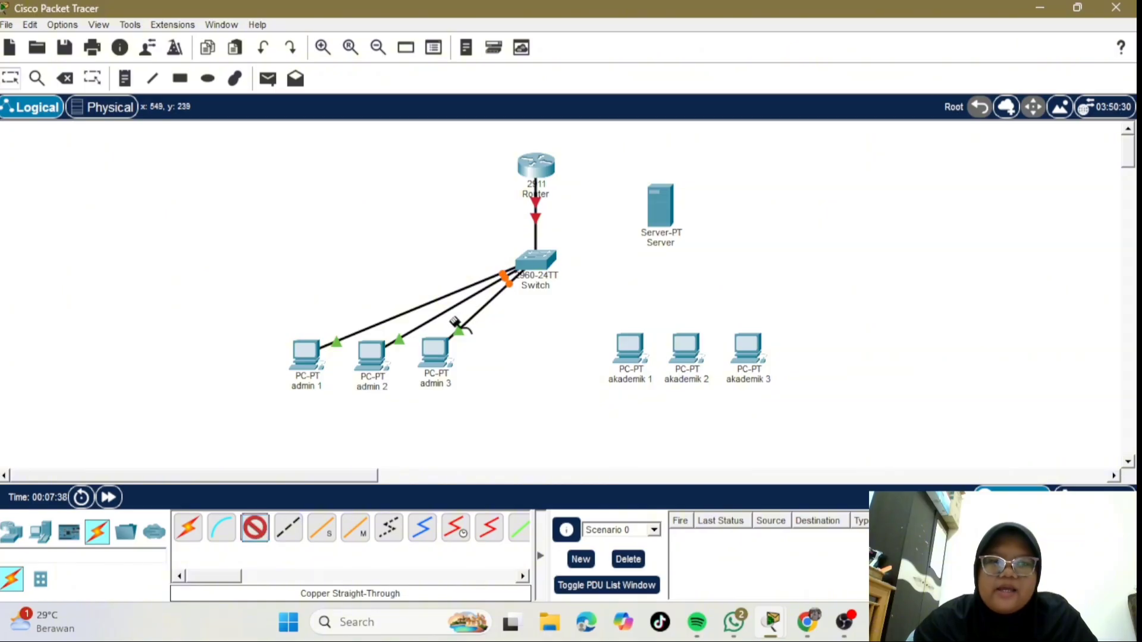
{"action": "left_click", "coordinate": [534, 254]}
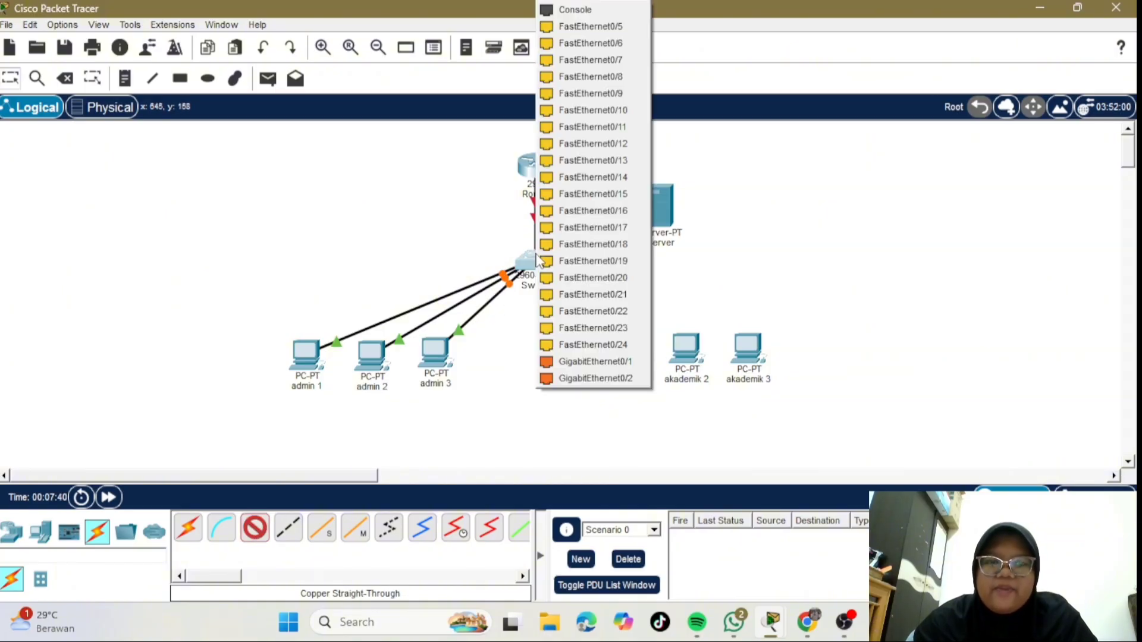
{"action": "left_click", "coordinate": [593, 44]}
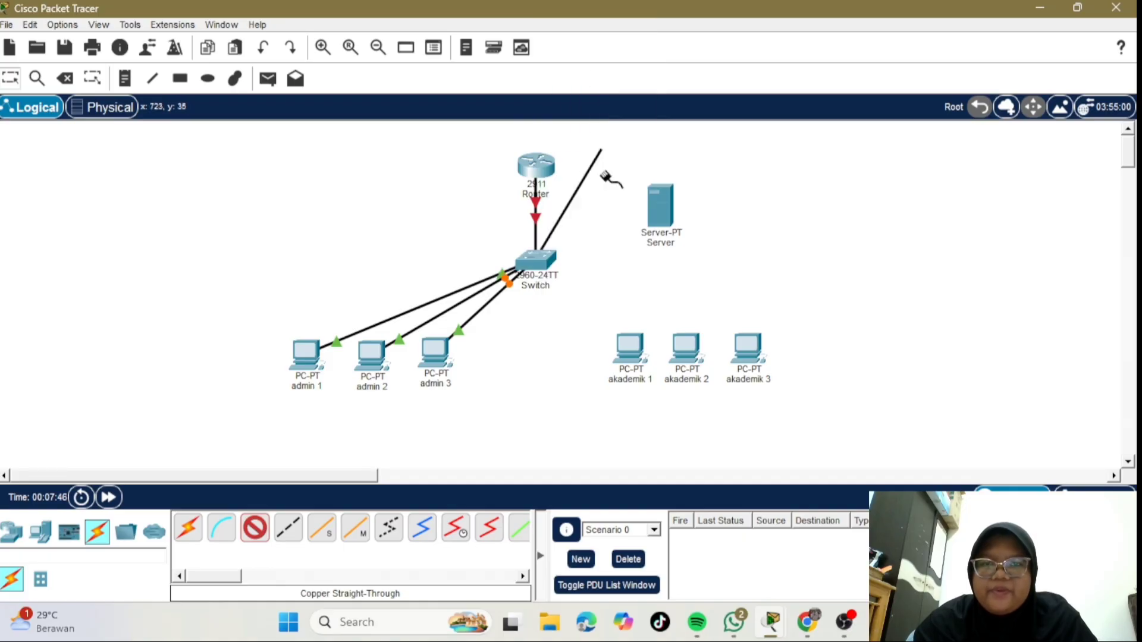
{"action": "left_click", "coordinate": [629, 346]}
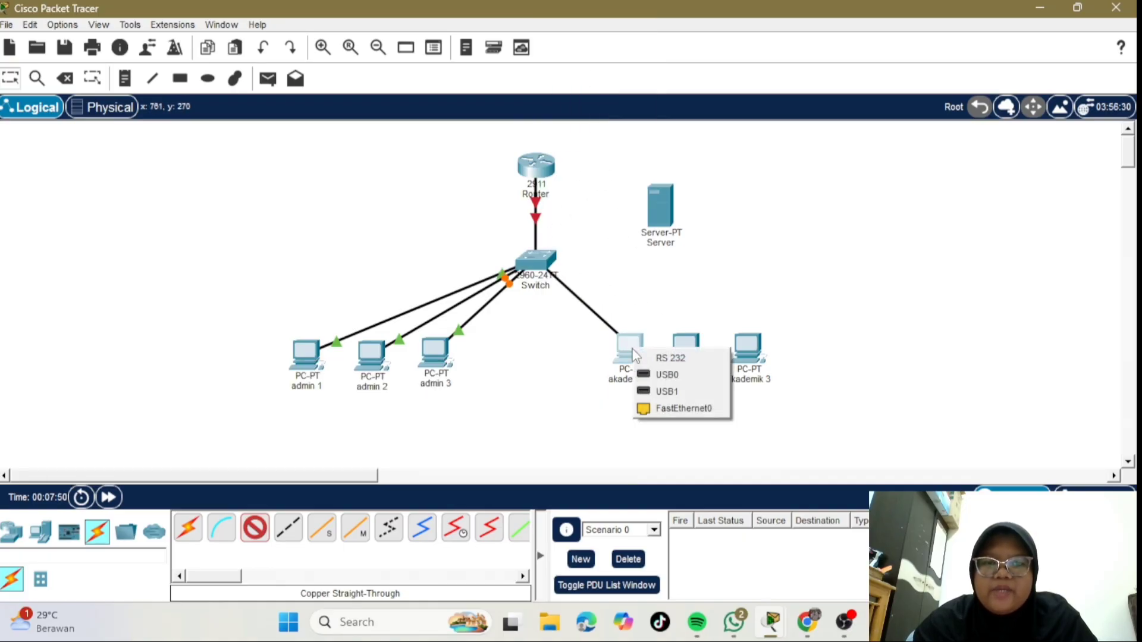
{"action": "left_click", "coordinate": [668, 408]}
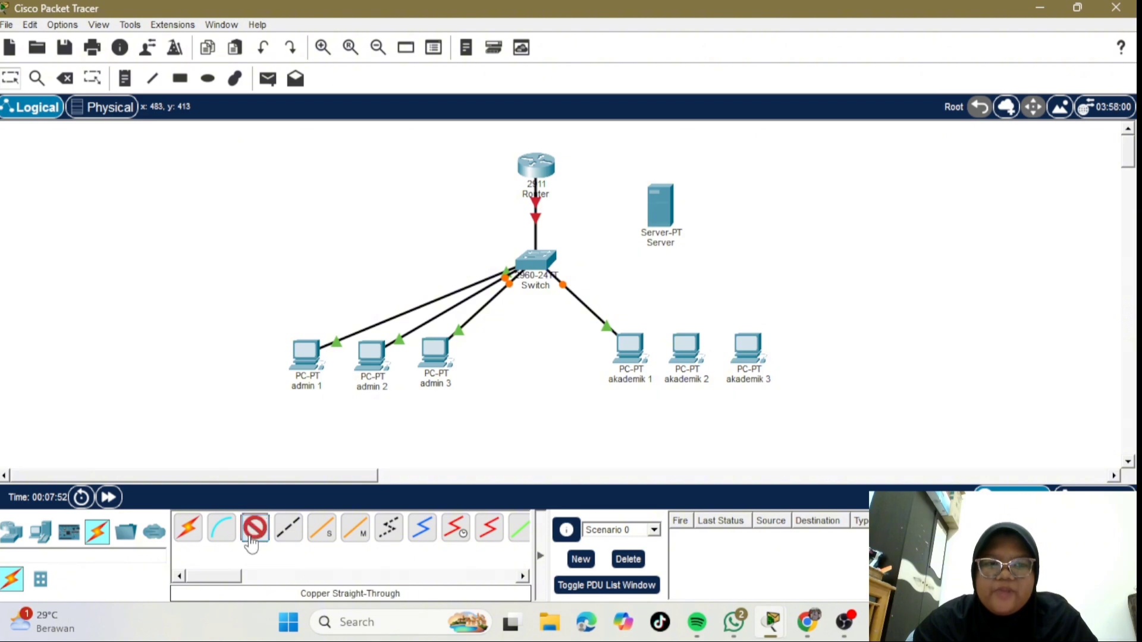
{"action": "left_click", "coordinate": [532, 257]}
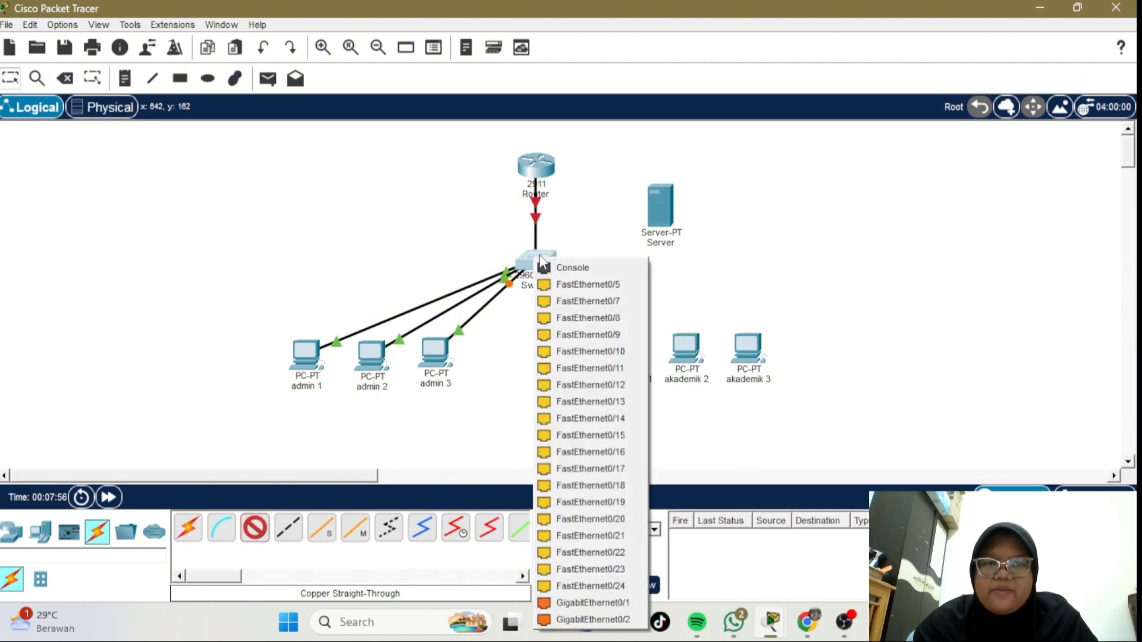
{"action": "left_click", "coordinate": [599, 302]}
{"action": "left_click", "coordinate": [686, 344]}
{"action": "left_click", "coordinate": [739, 410]}
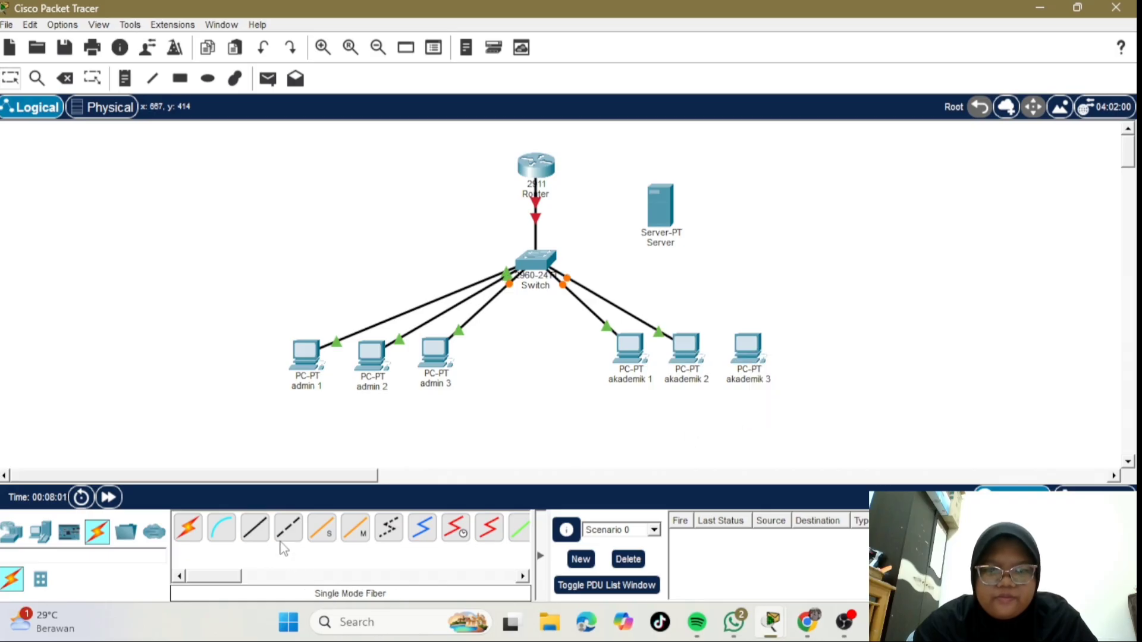
{"action": "left_click", "coordinate": [321, 527]}
{"action": "left_click", "coordinate": [538, 260]}
{"action": "left_click", "coordinate": [597, 304]}
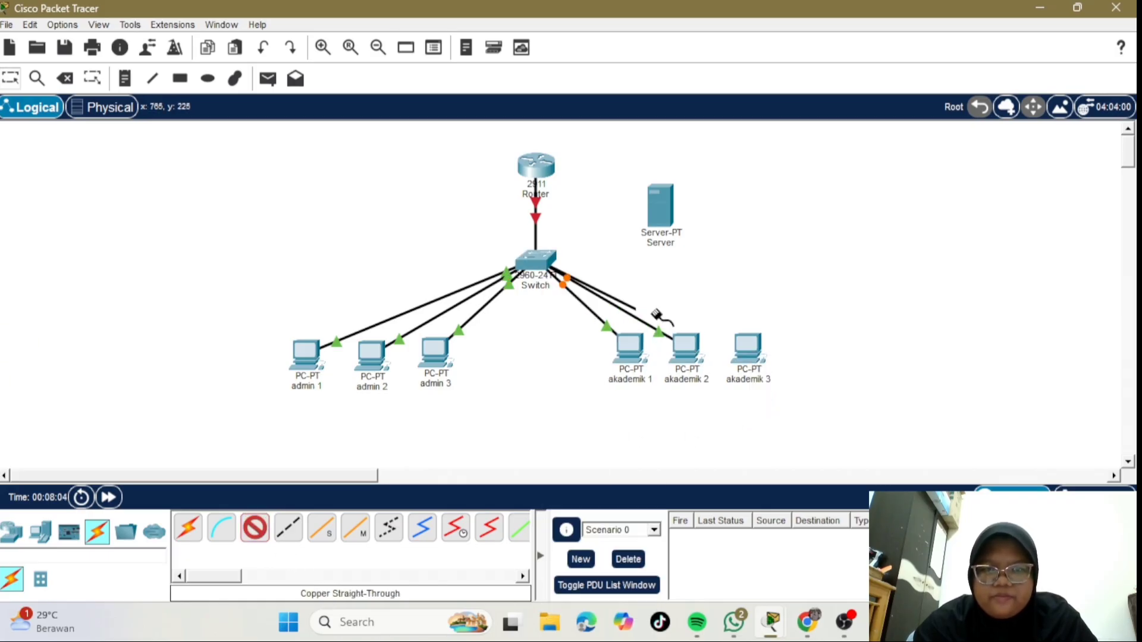
{"action": "left_click", "coordinate": [748, 348]}
{"action": "left_click", "coordinate": [756, 406]}
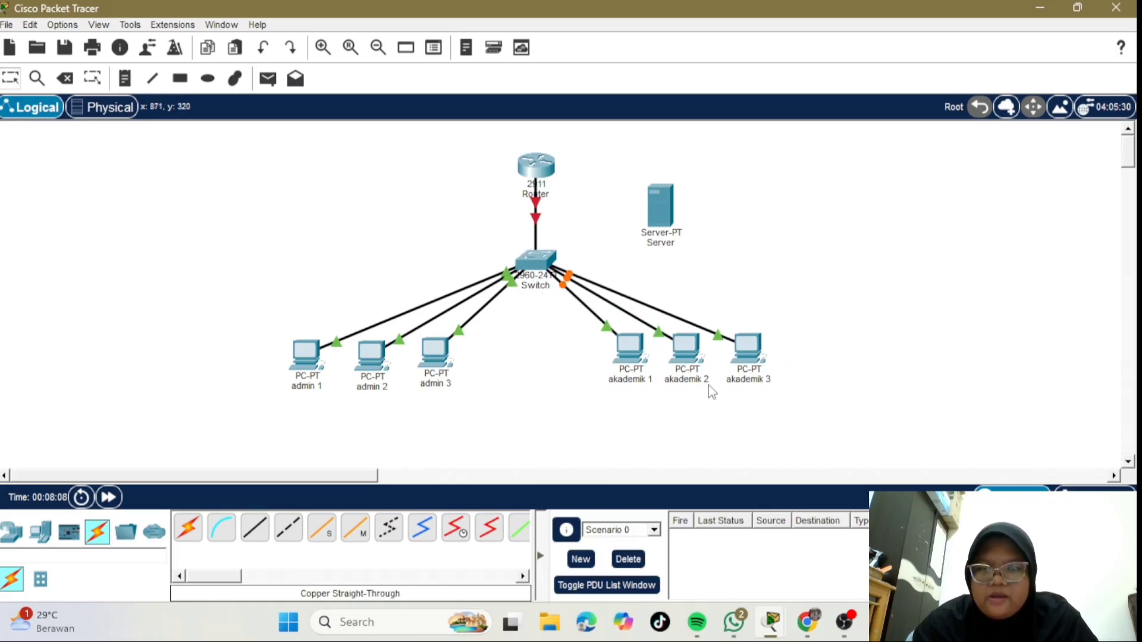
- Link switch Fa0/9 to akademik 1 and cable another switch port to the server
{"action": "left_click", "coordinate": [256, 530]}
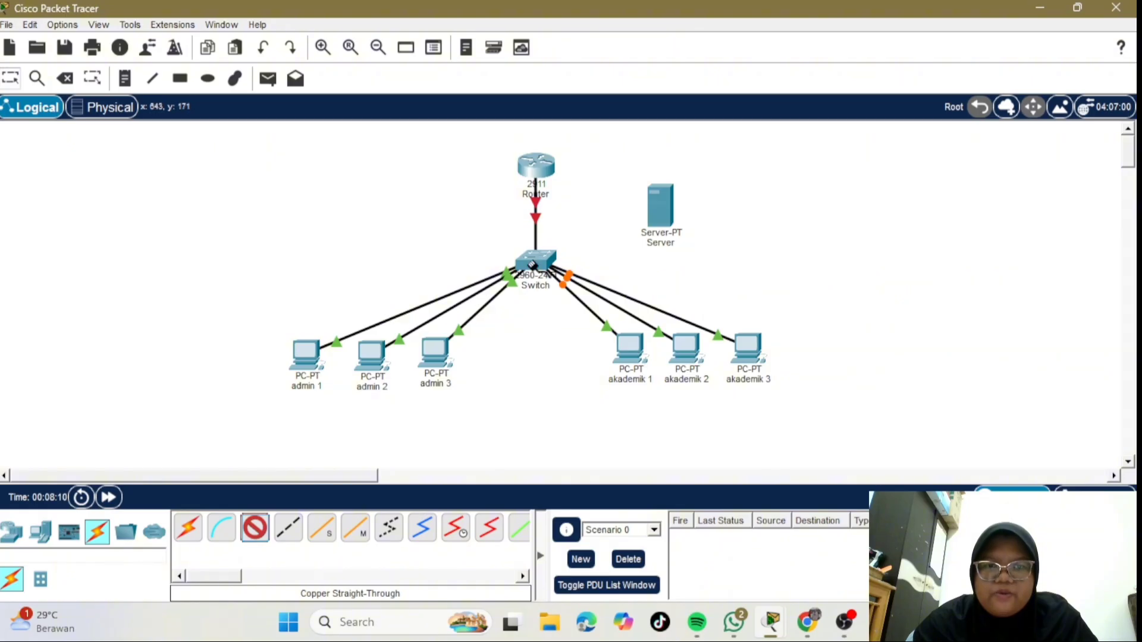
{"action": "left_click", "coordinate": [548, 262]}
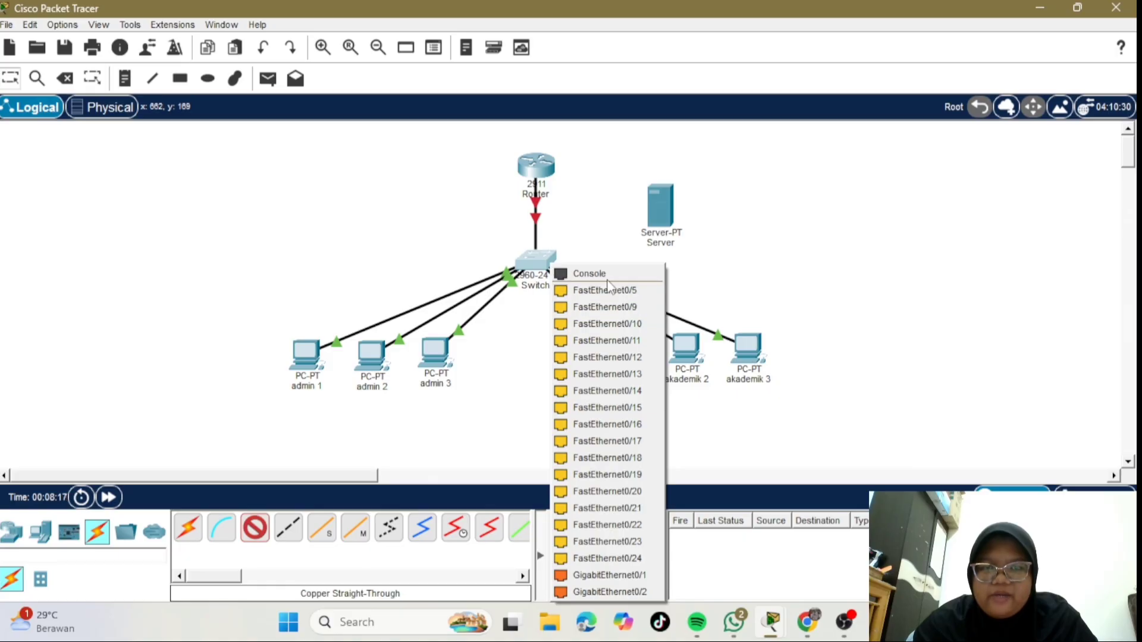
{"action": "left_click", "coordinate": [600, 307]}
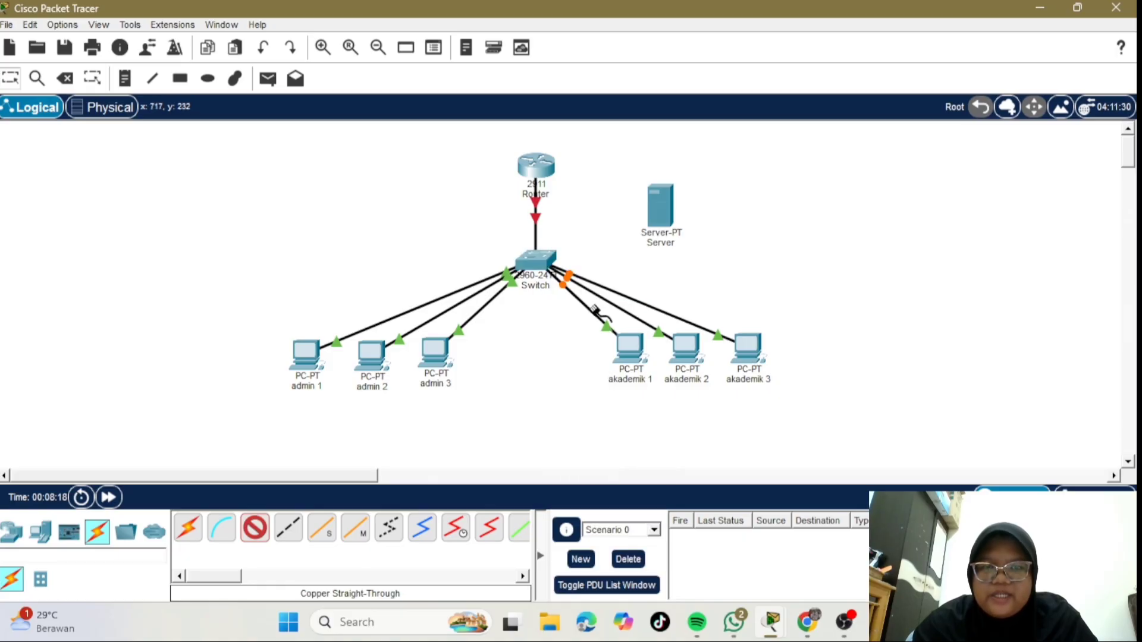
{"action": "left_click", "coordinate": [658, 210]}
{"action": "left_click", "coordinate": [692, 224]}
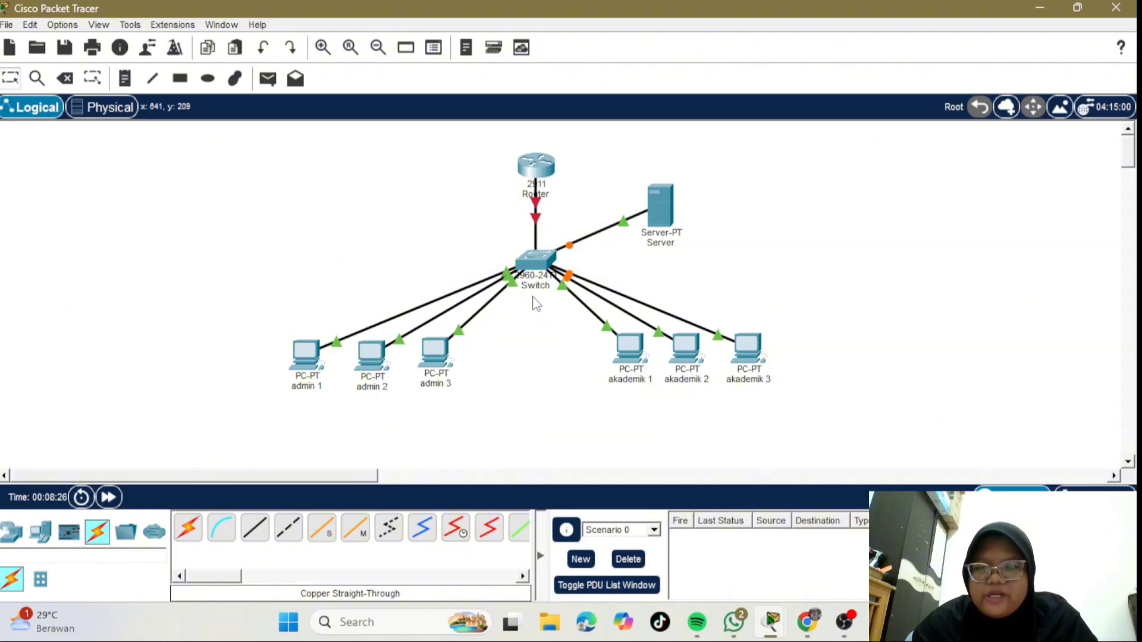
- Open the Switch CLI and run enable and configure terminal to reach Switch(config)#
{"action": "left_click", "coordinate": [533, 264]}
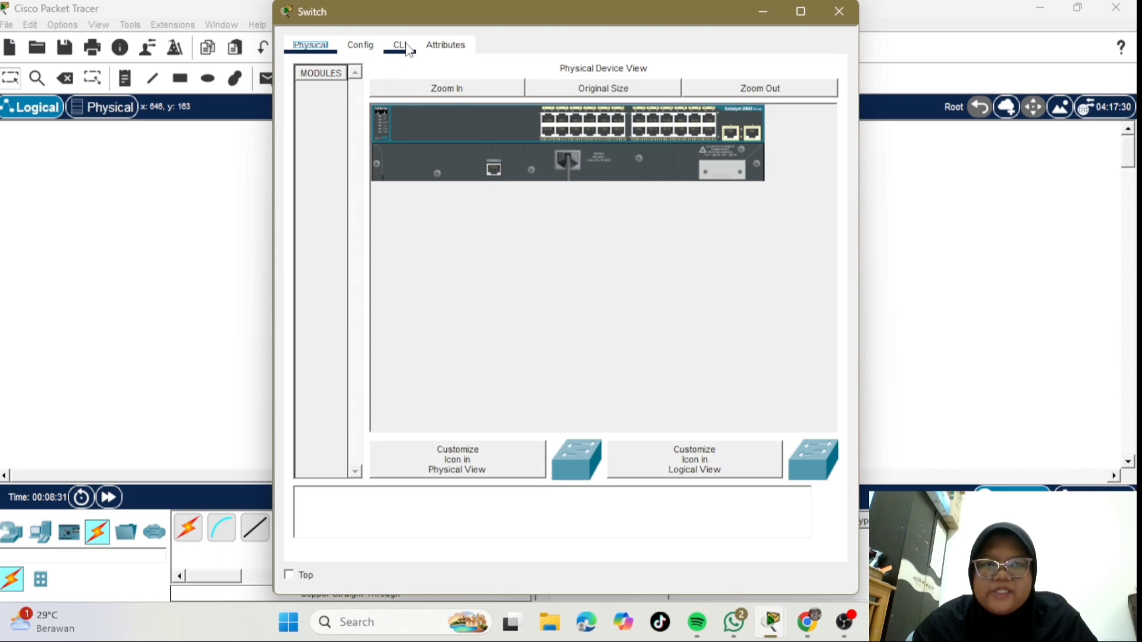
{"action": "left_click", "coordinate": [399, 46]}
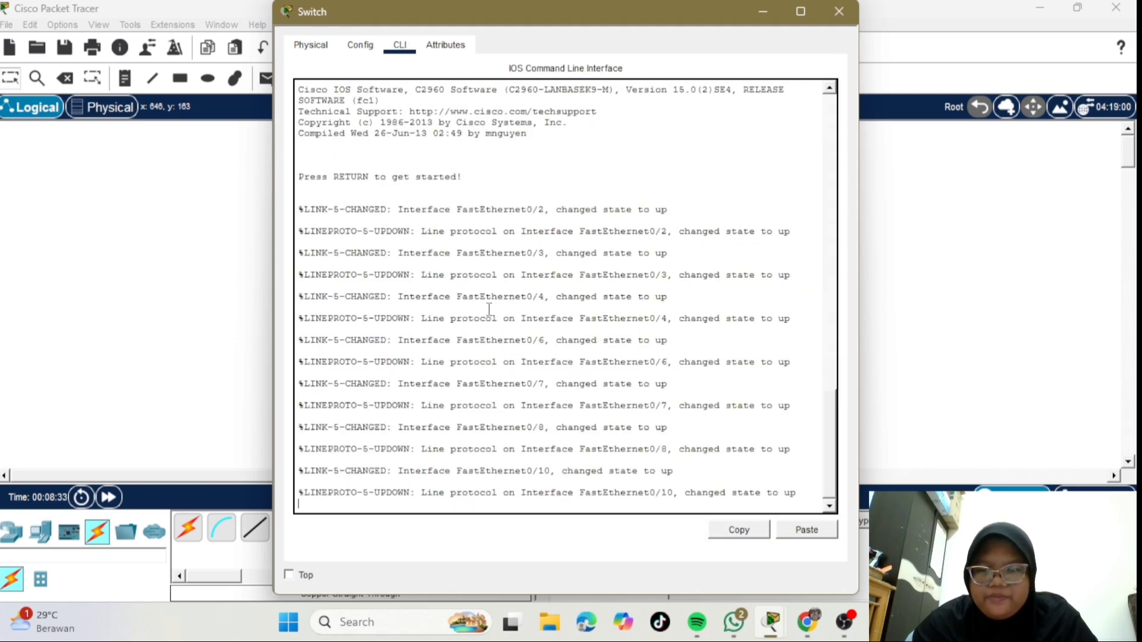
{"action": "key", "text": "Return"}
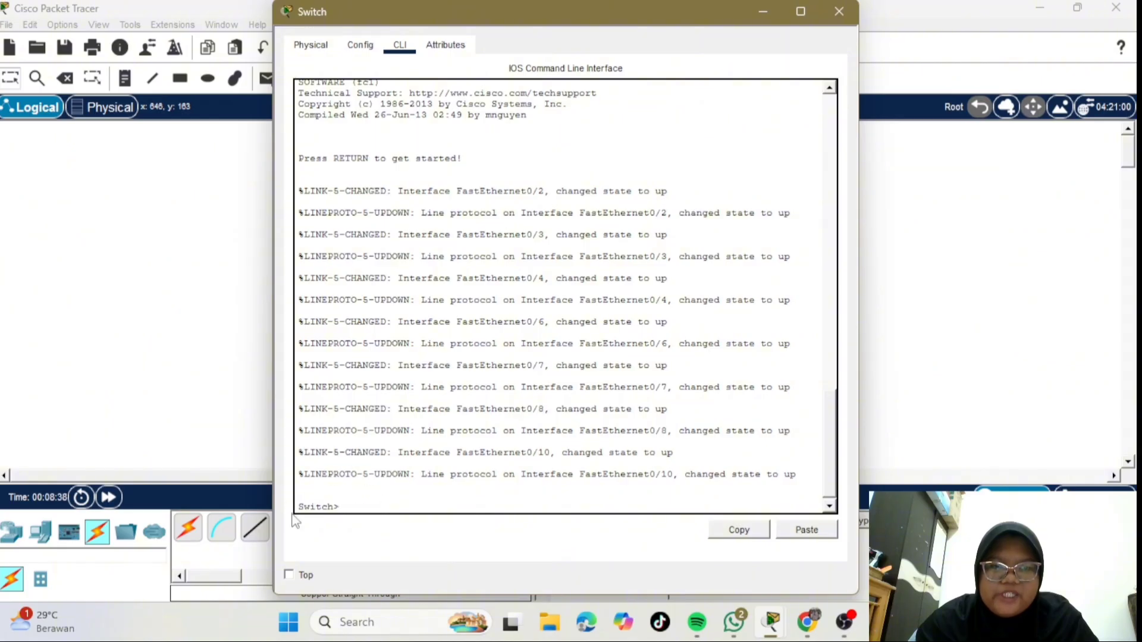
{"action": "type", "text": "en"}
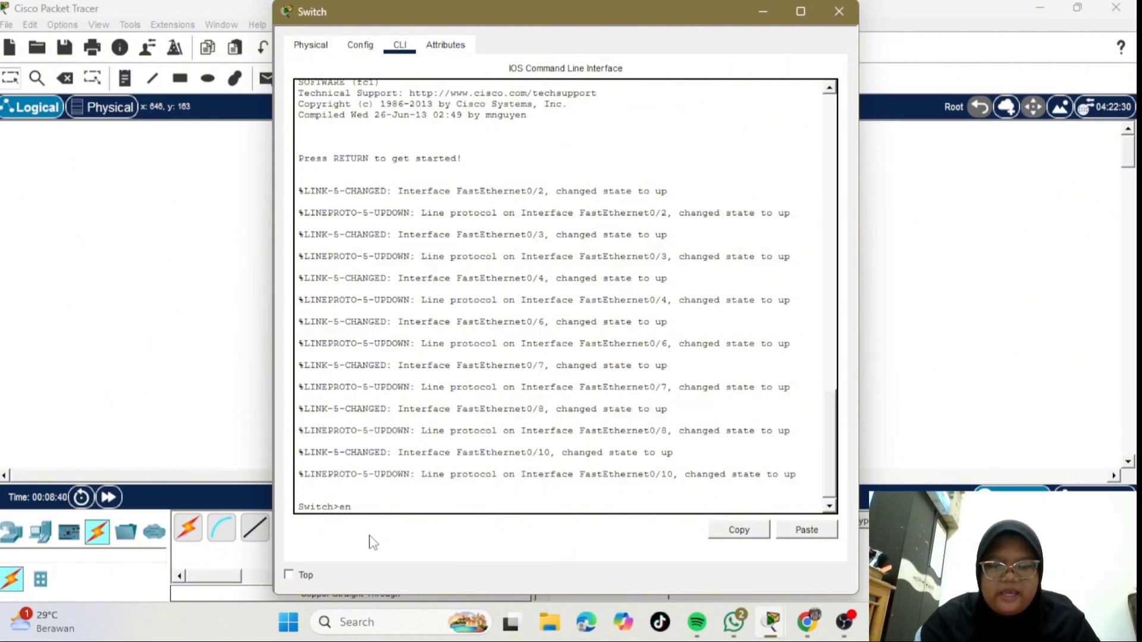
{"action": "type", "text": "able"}
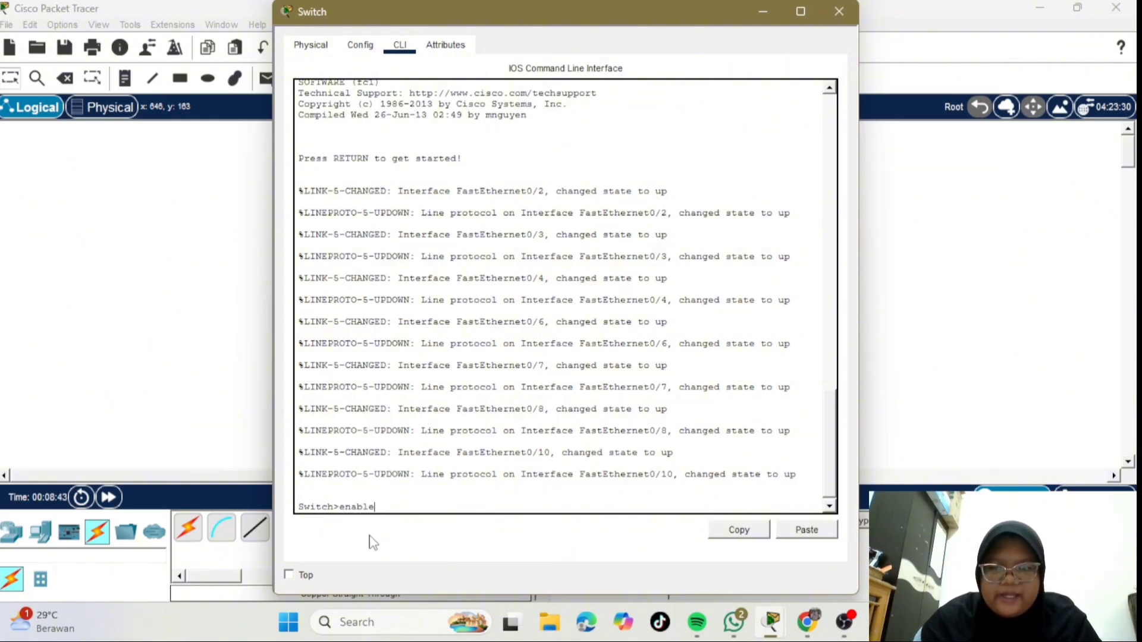
{"action": "key", "text": "Return"}
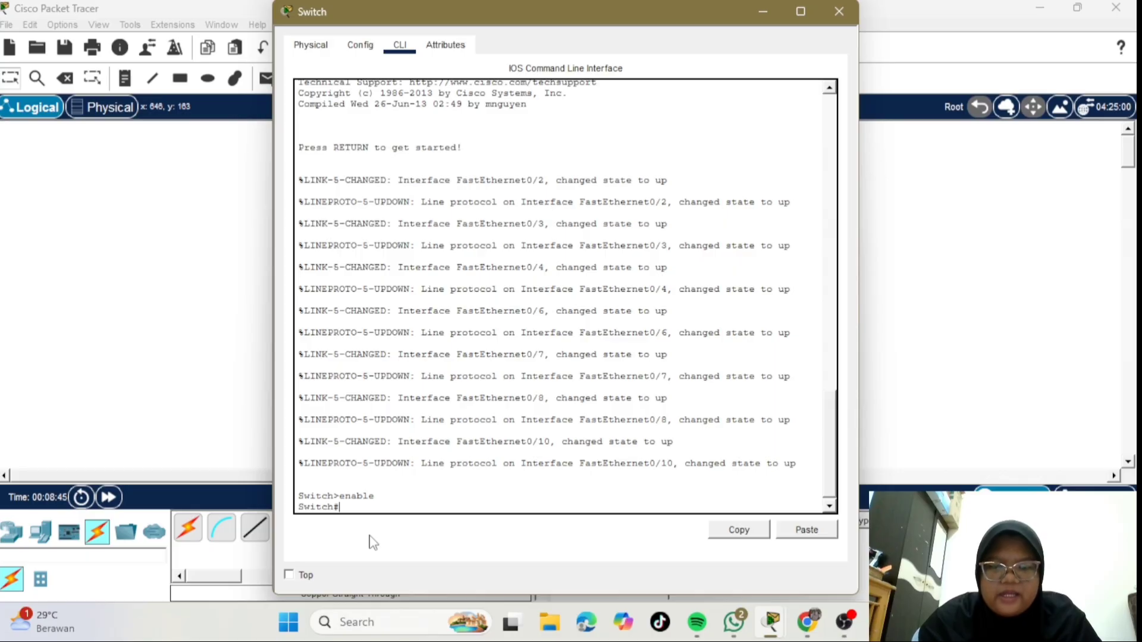
{"action": "type", "text": "configure"}
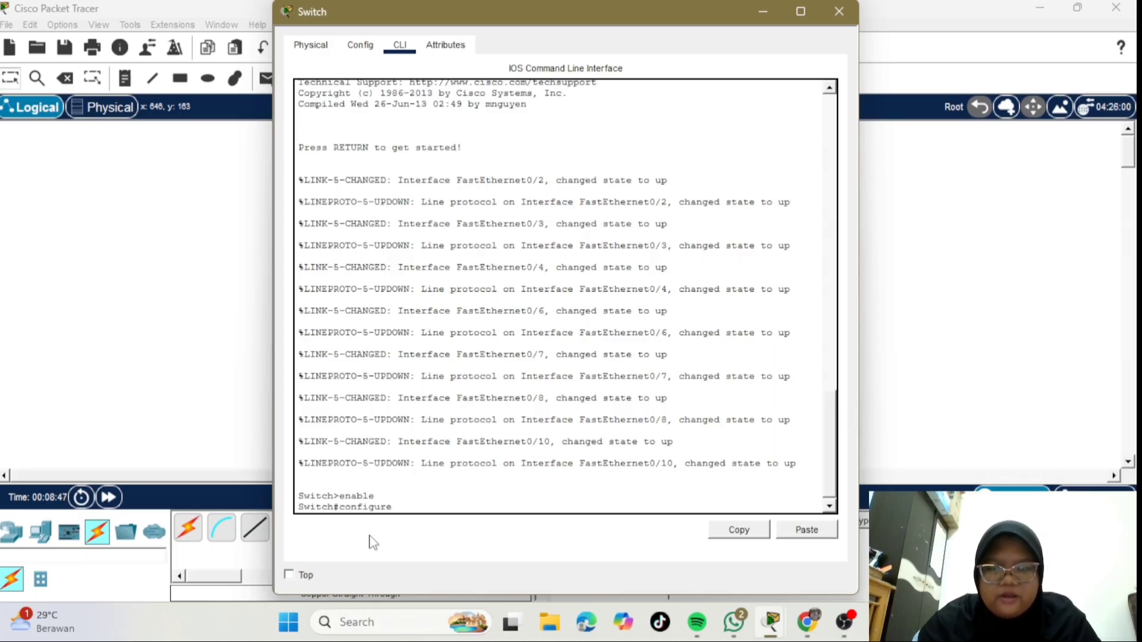
{"action": "type", "text": " terminal"}
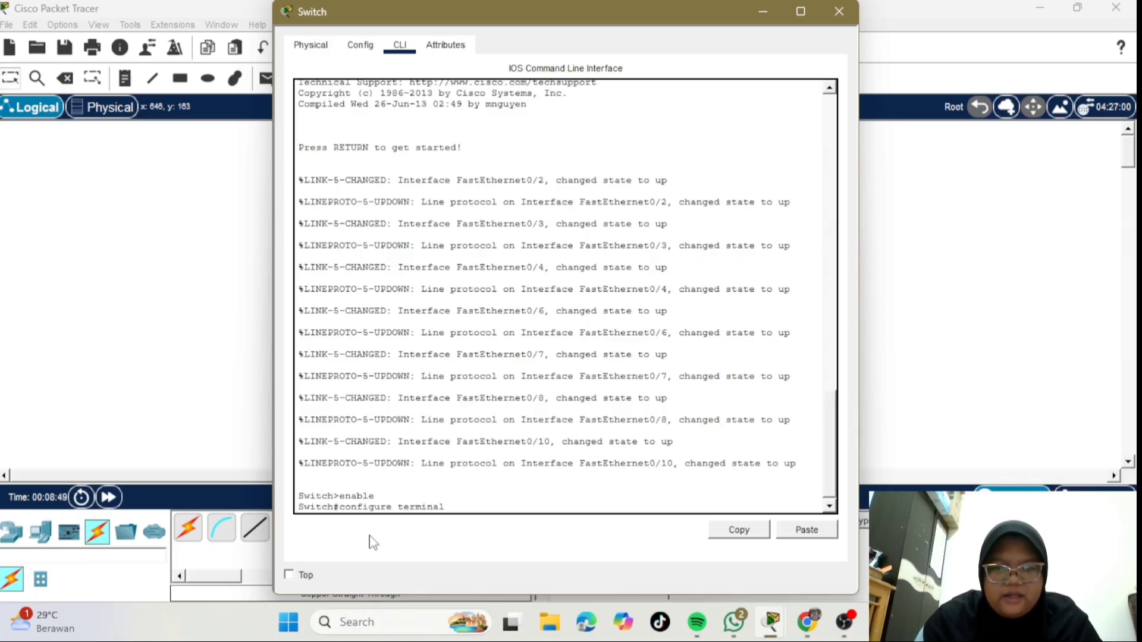
{"action": "key", "text": "Return"}
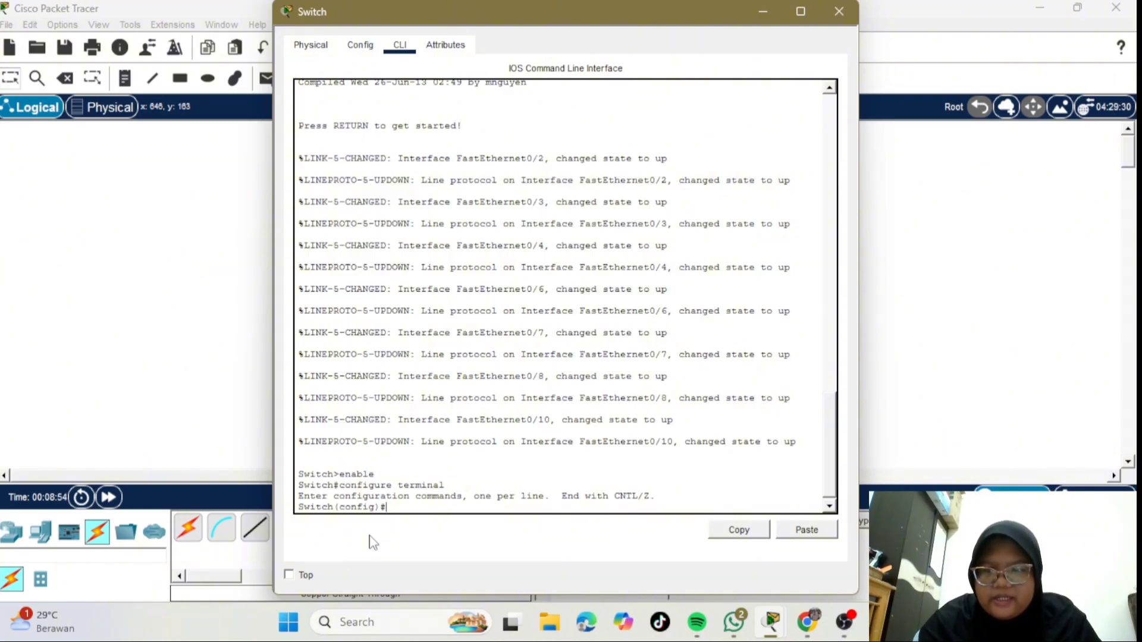
- Create VLANs 10, 20 and 30 named ADMIN, AKADEMIK and SERVER on the switch
{"action": "type", "text": "vlan"}
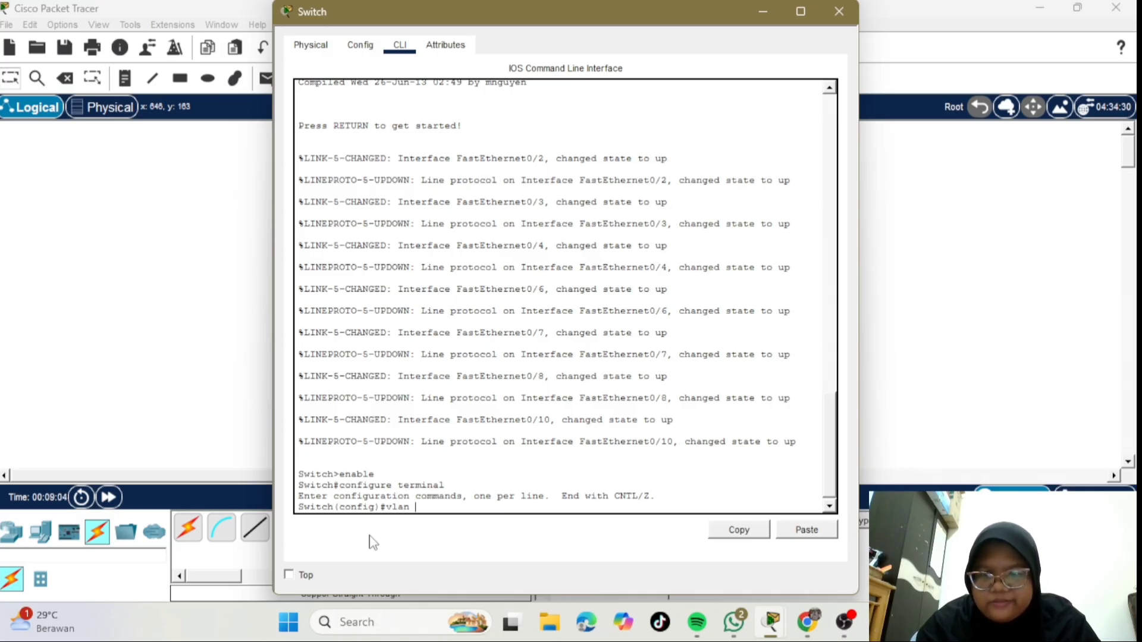
{"action": "type", "text": "10"}
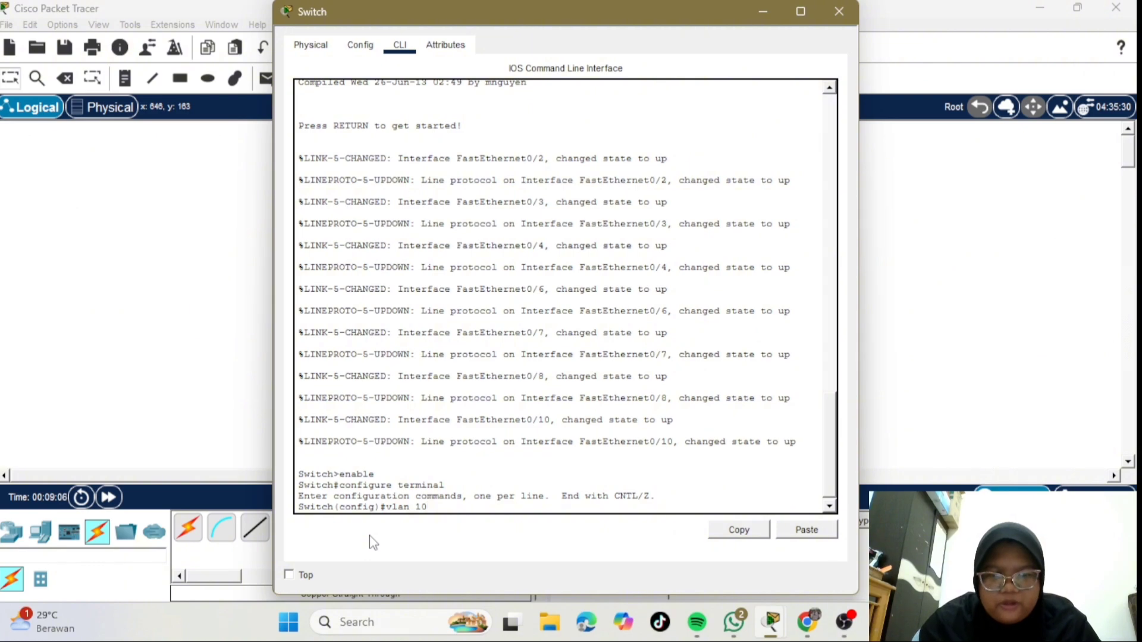
{"action": "key", "text": "Return"}
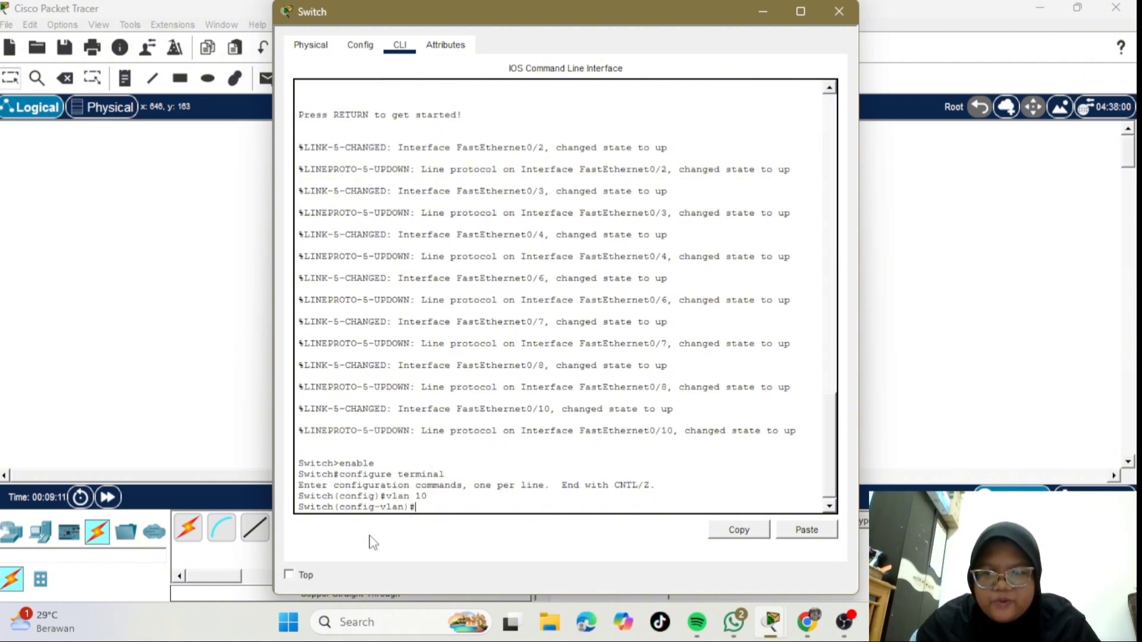
{"action": "type", "text": "name"}
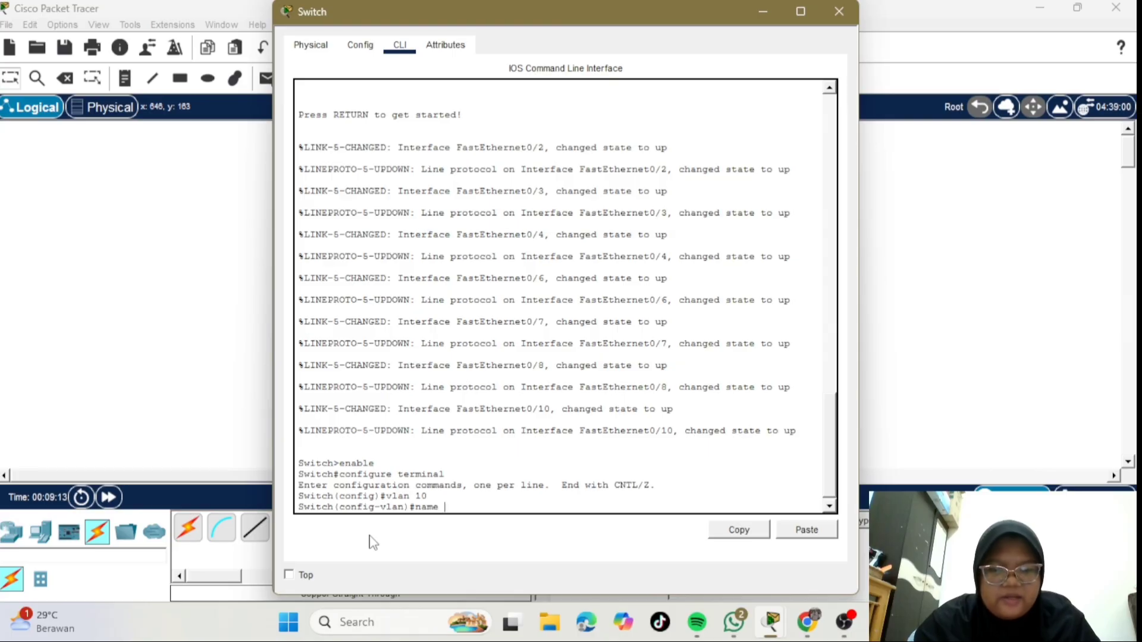
{"action": "type", "text": " ADMIN"}
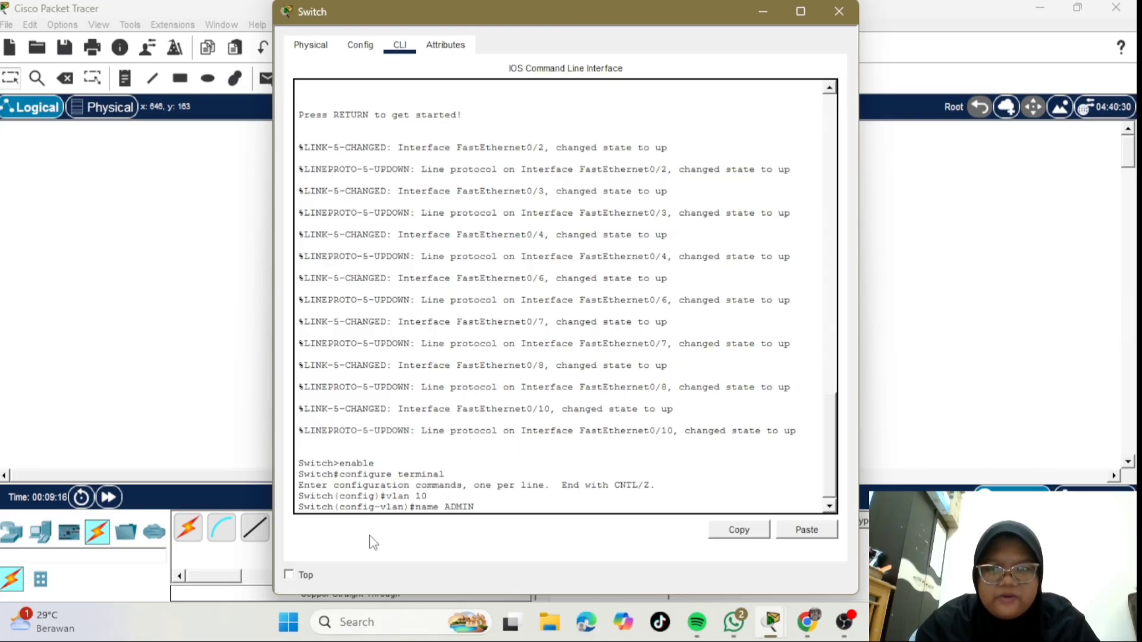
{"action": "key", "text": "Return"}
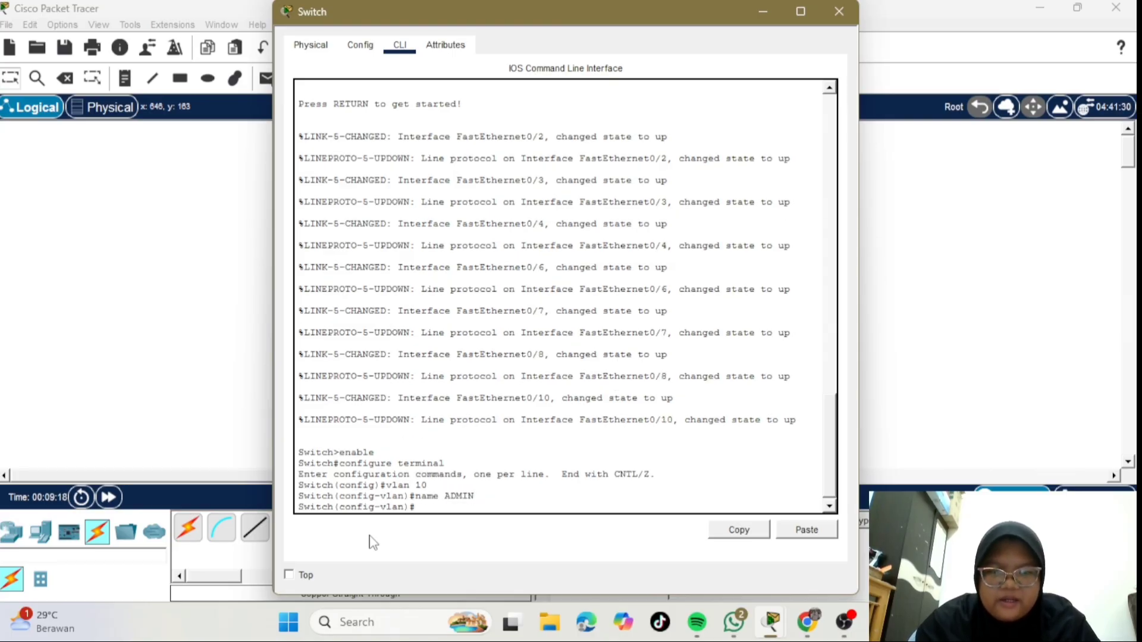
{"action": "type", "text": "vlan"}
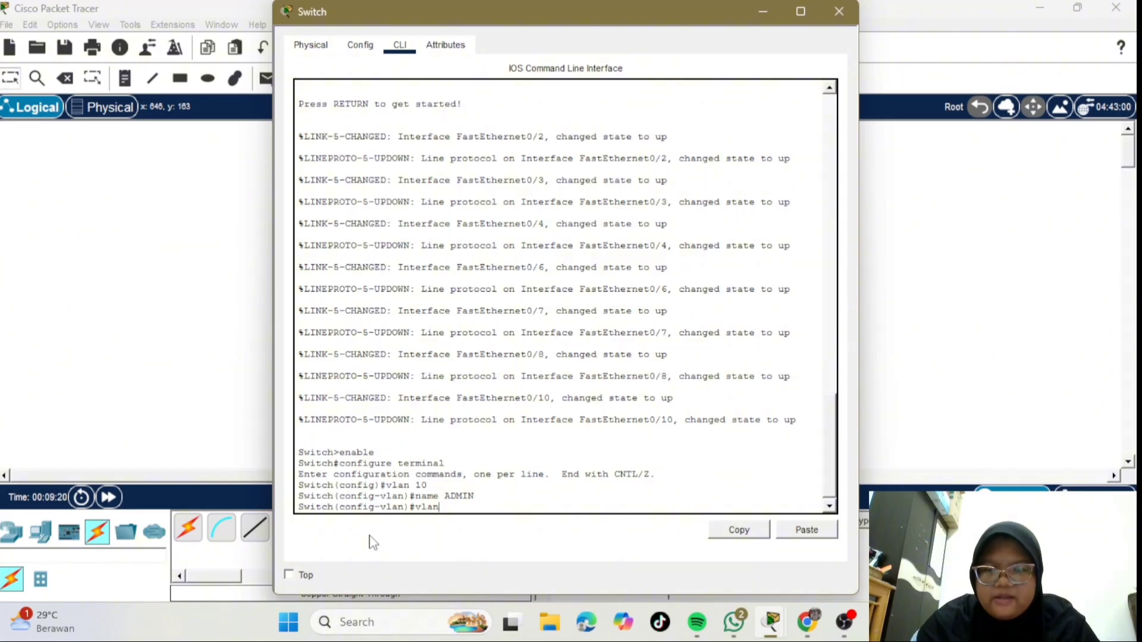
{"action": "type", "text": " 20"}
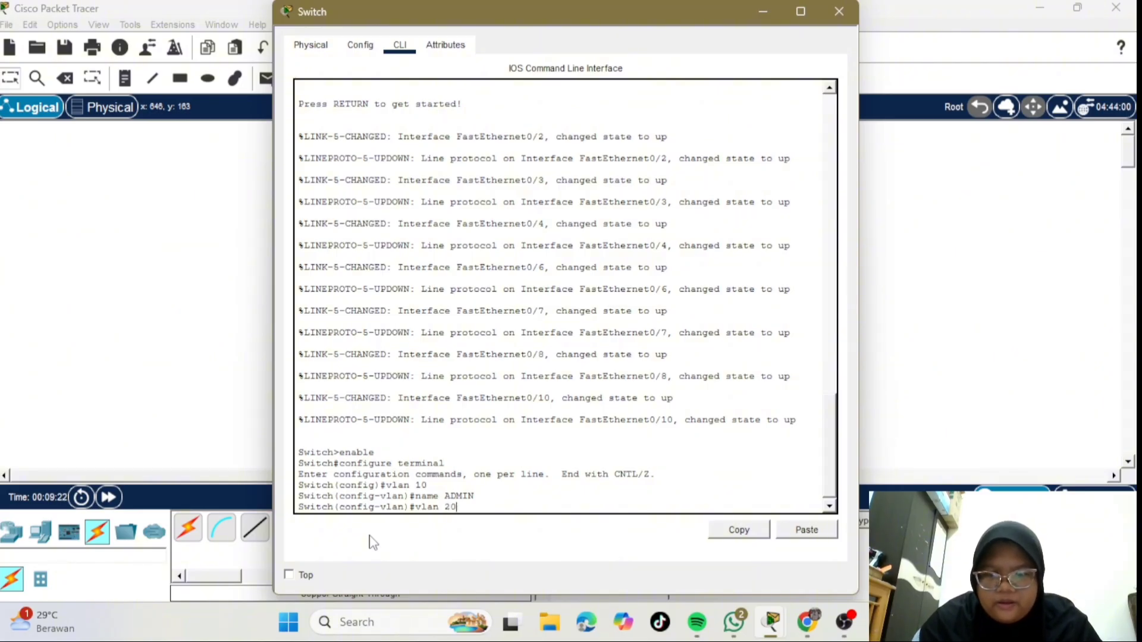
{"action": "key", "text": "Return"}
{"action": "type", "text": "name"}
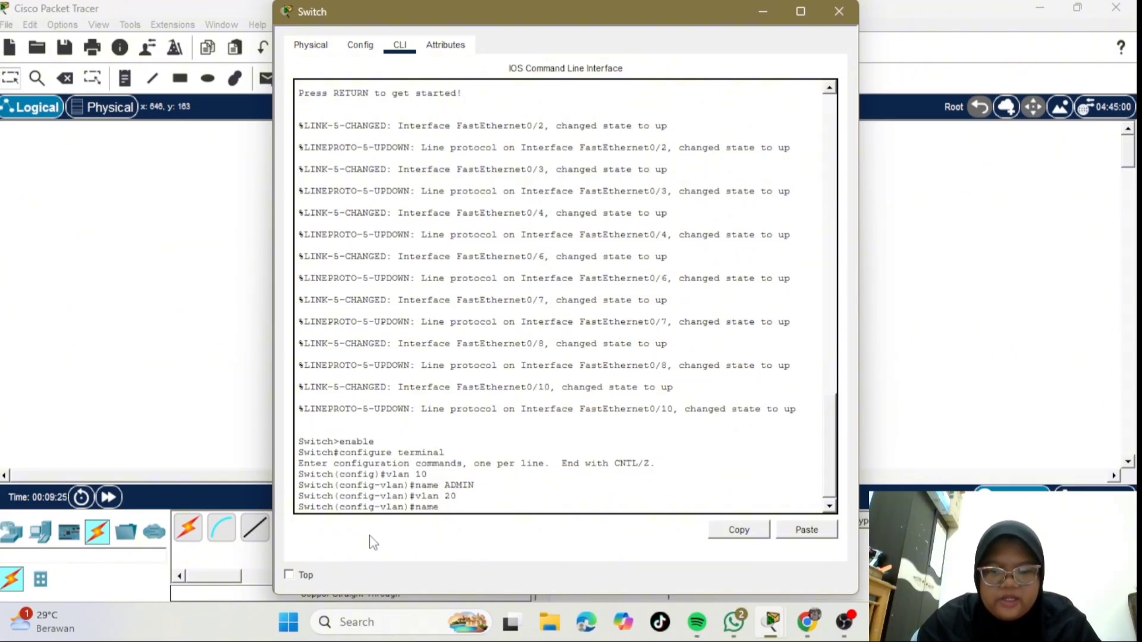
{"action": "type", "text": " AKA"}
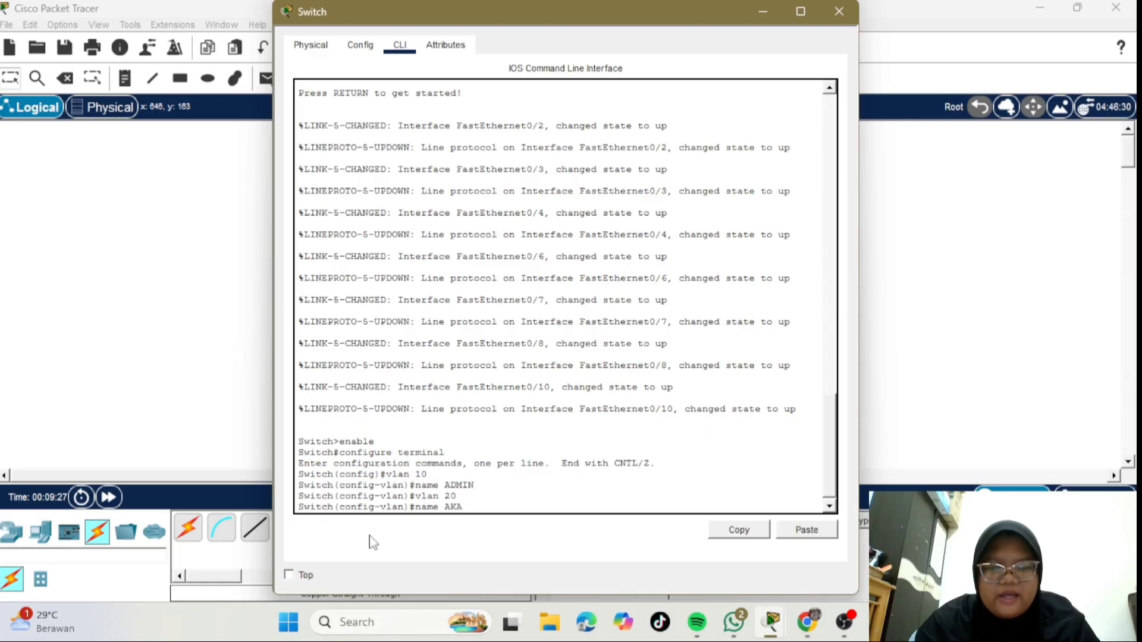
{"action": "type", "text": "DEMIK"}
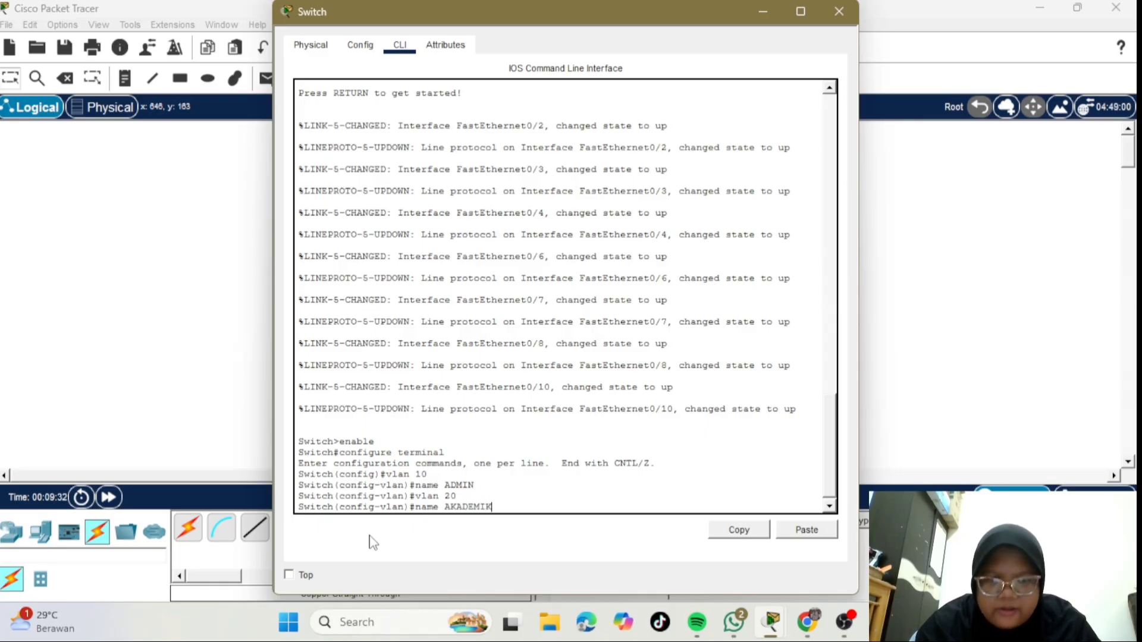
{"action": "key", "text": "Return"}
{"action": "type", "text": "vlan)#vl"}
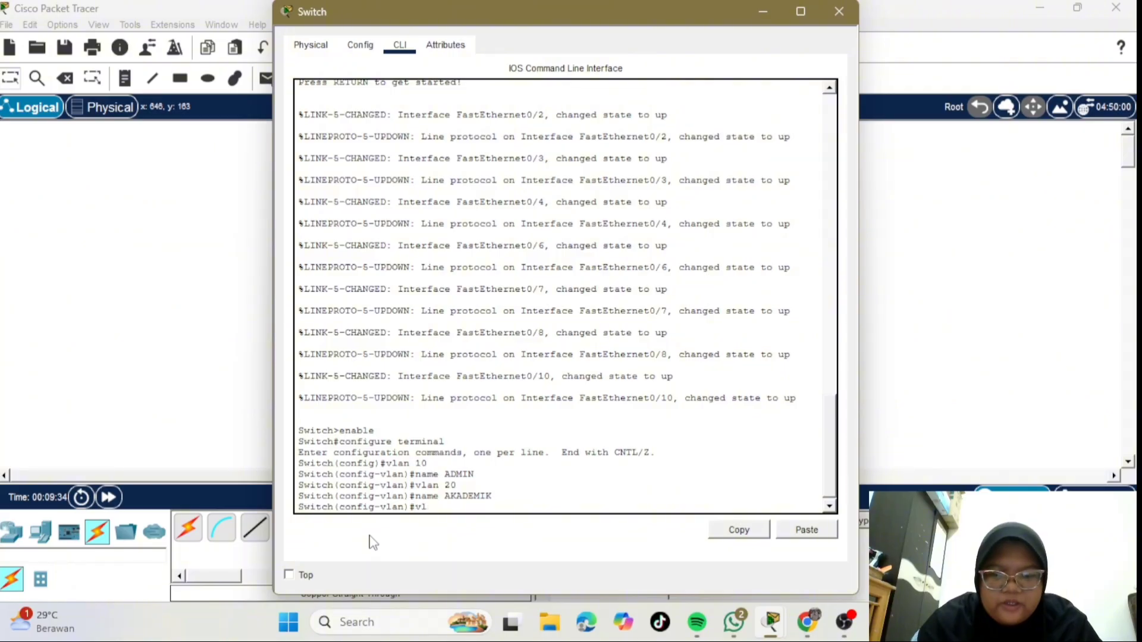
{"action": "type", "text": "an 30"}
{"action": "key", "text": "Return"}
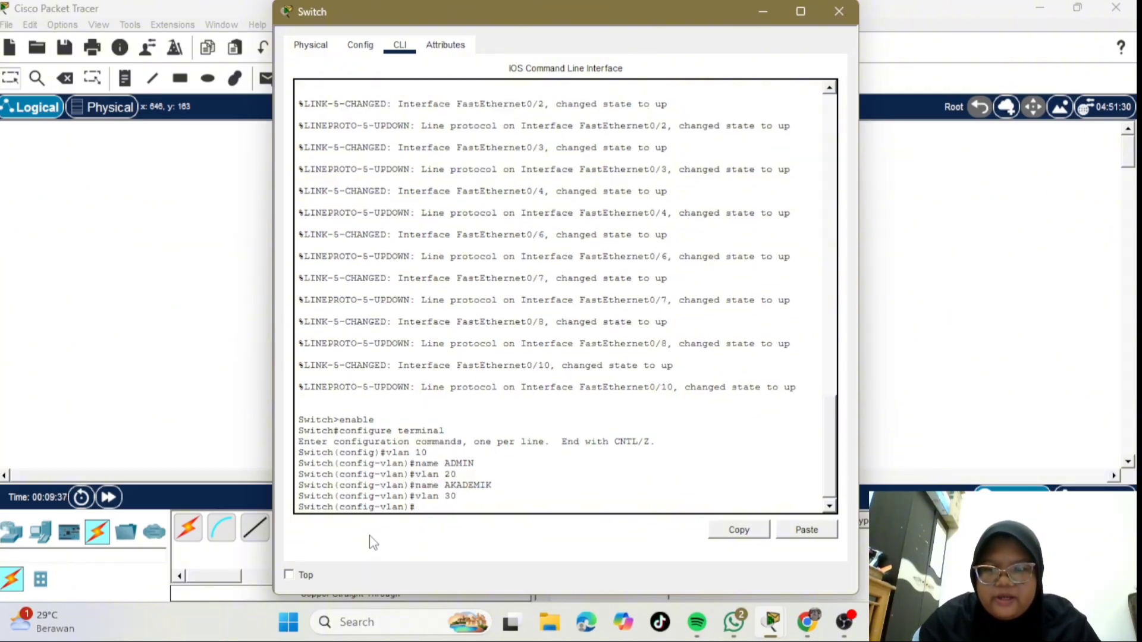
{"action": "type", "text": "name "}
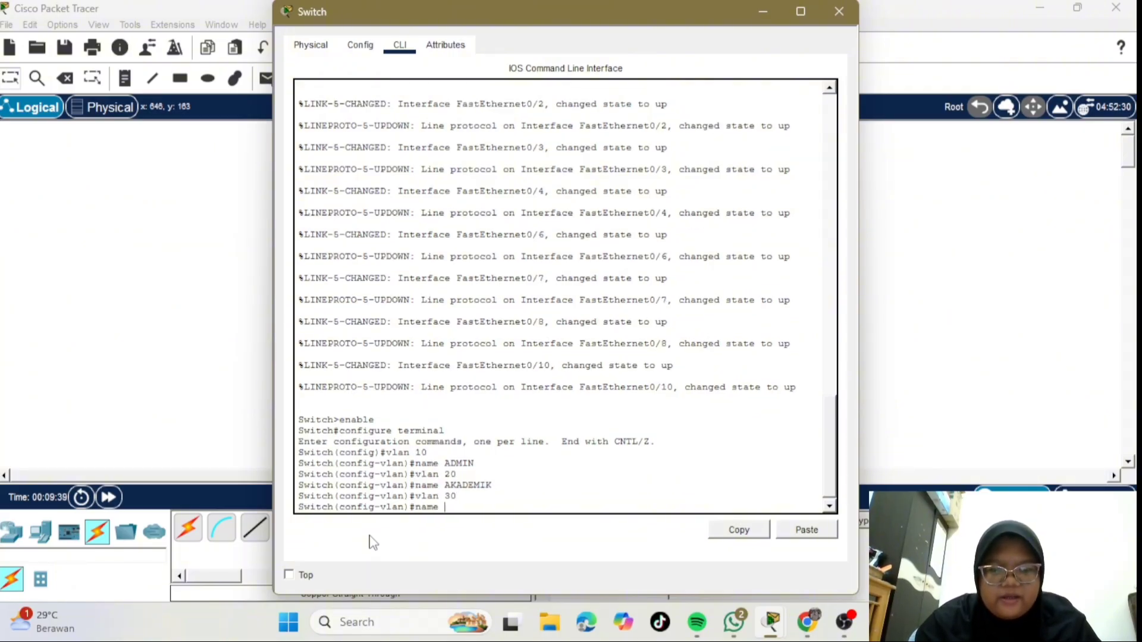
{"action": "type", "text": "SERVER"}
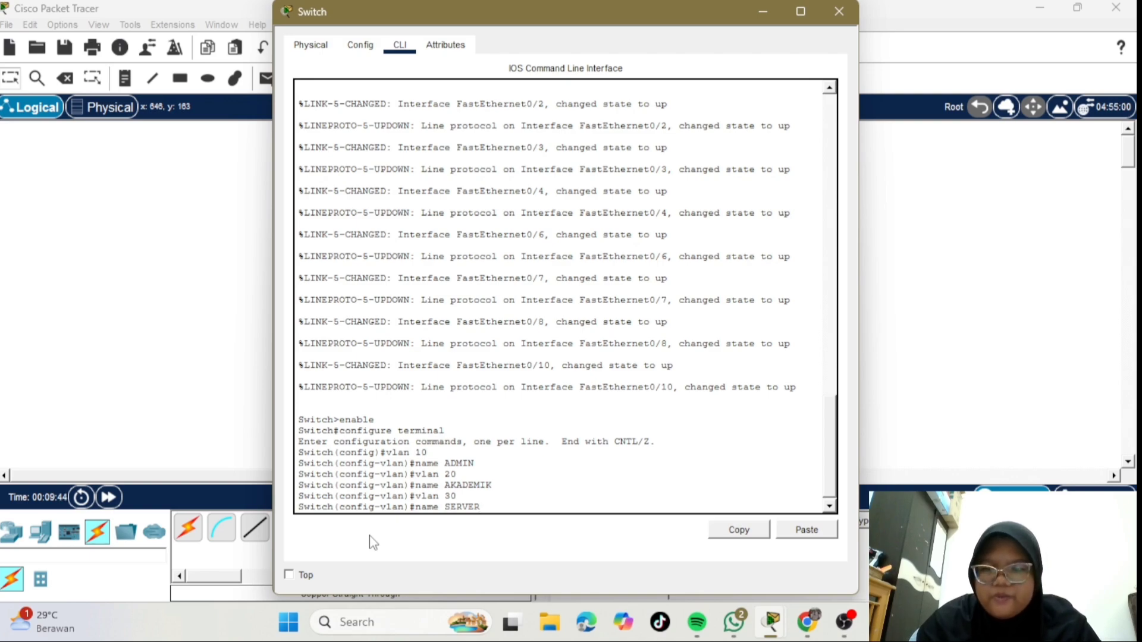
{"action": "key", "text": "Return"}
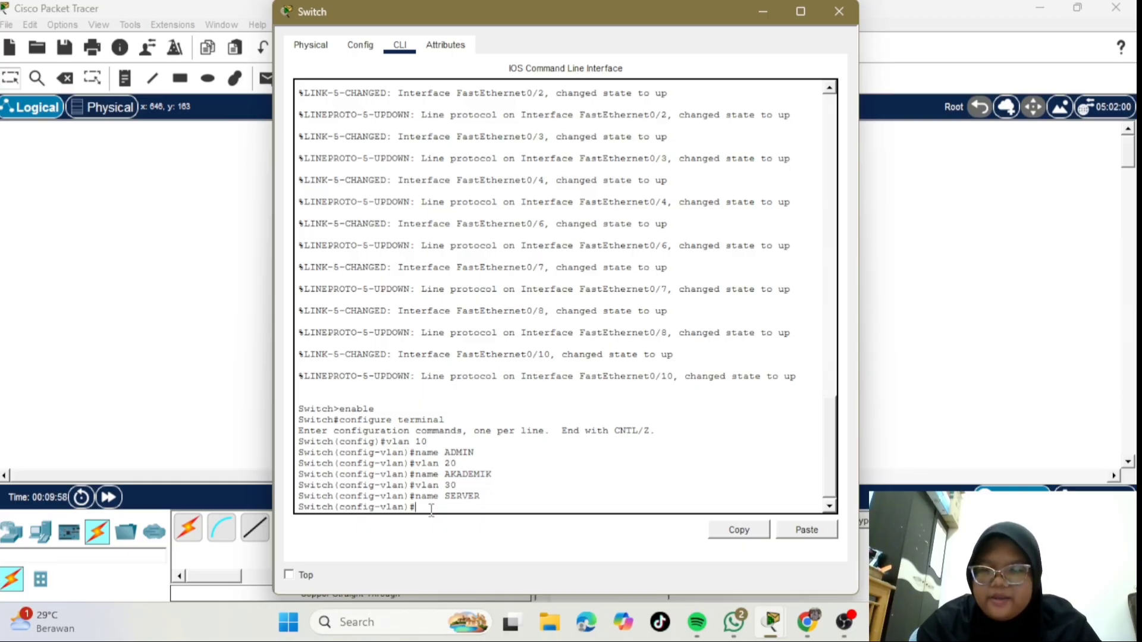
- Set switch ports fa0/2-4 to access mode in VLAN 10 via interface range
{"action": "type", "text": "in"}
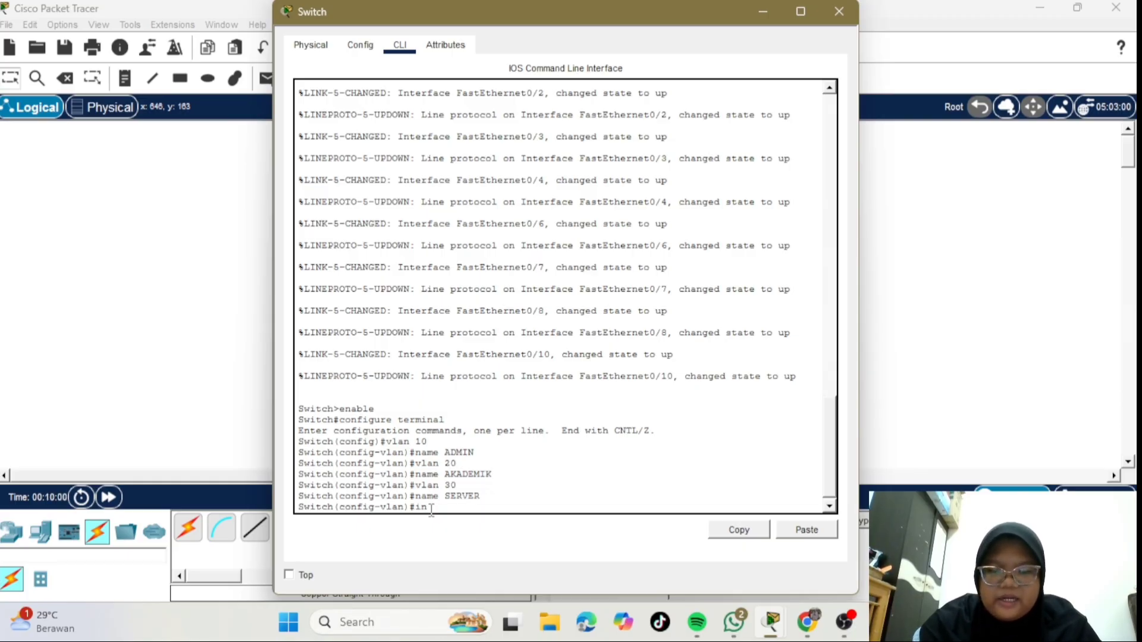
{"action": "type", "text": "terface"}
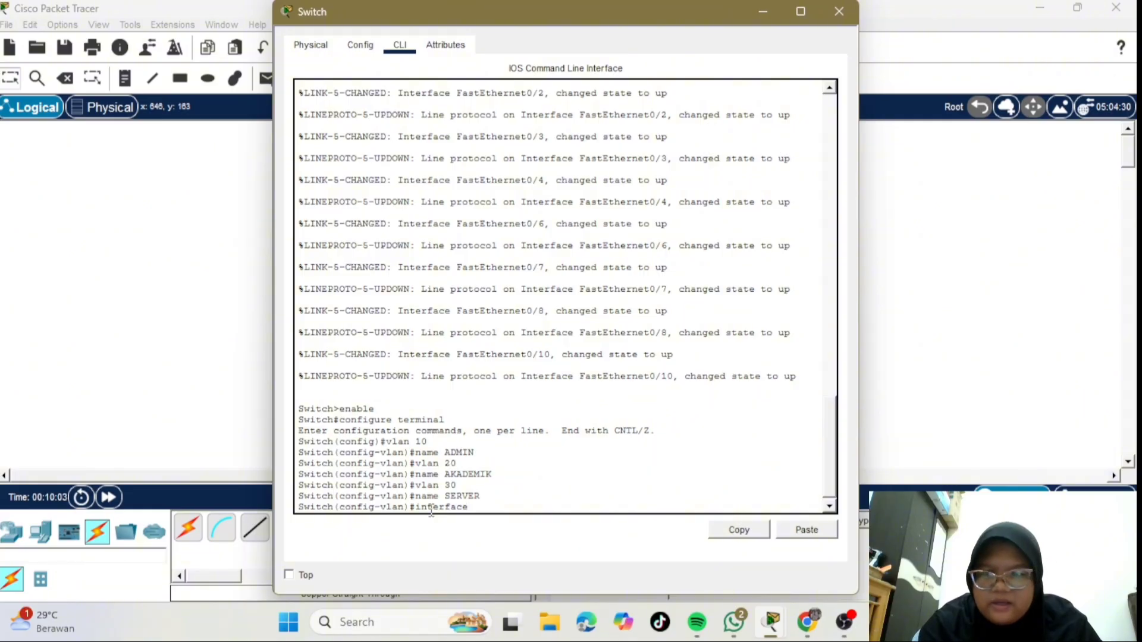
{"action": "type", "text": " range"}
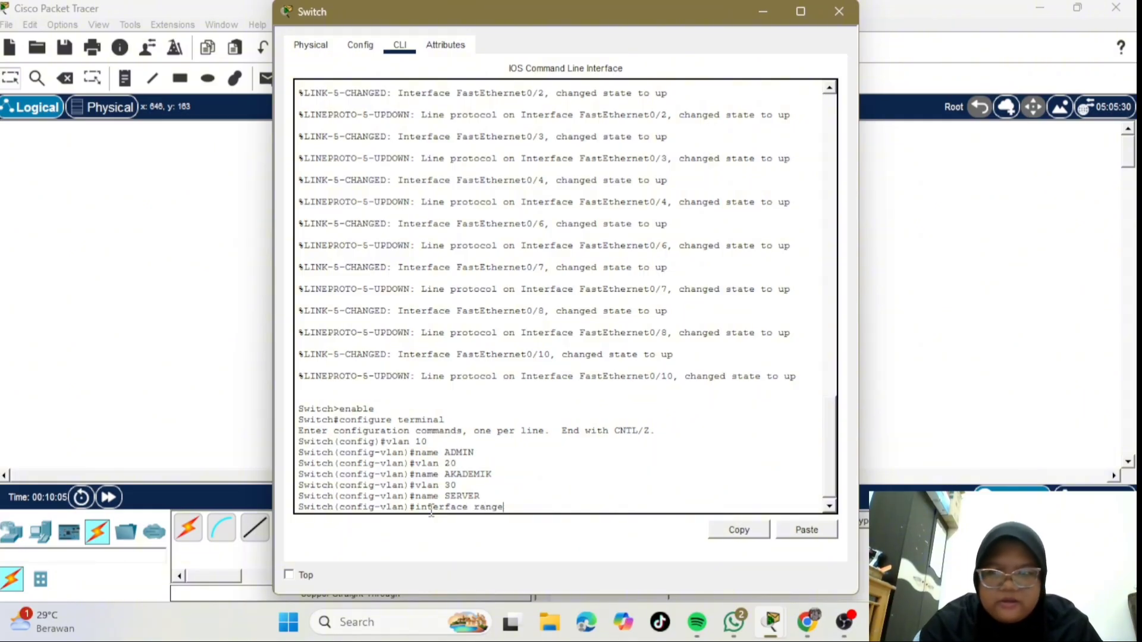
{"action": "type", "text": " fa"}
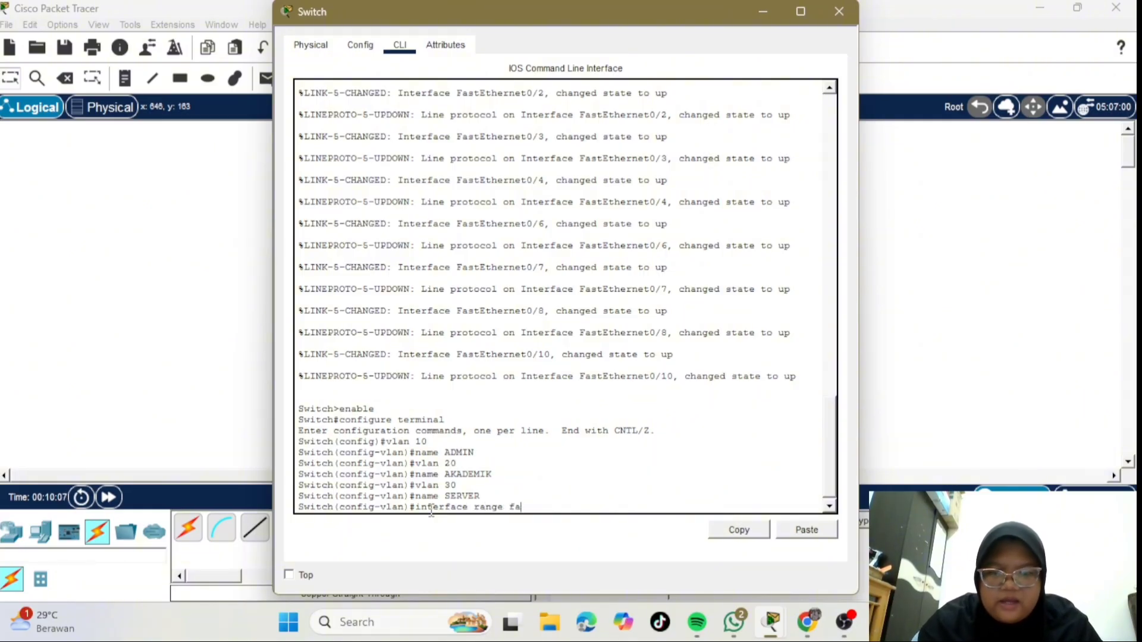
{"action": "type", "text": "0/2"}
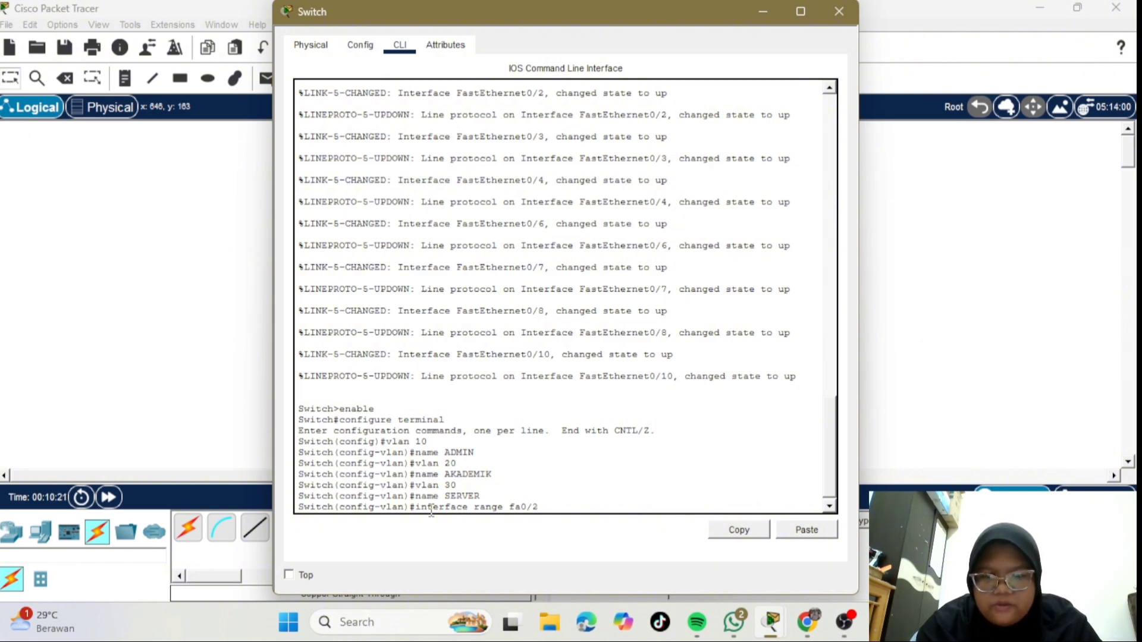
{"action": "type", "text": "-"}
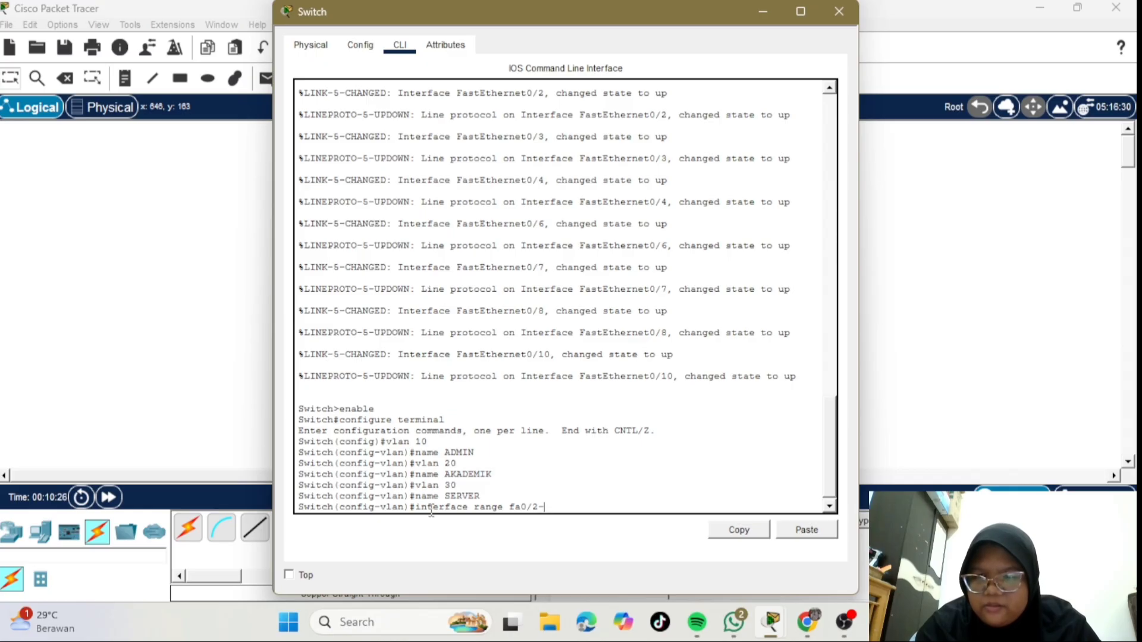
{"action": "type", "text": "4"}
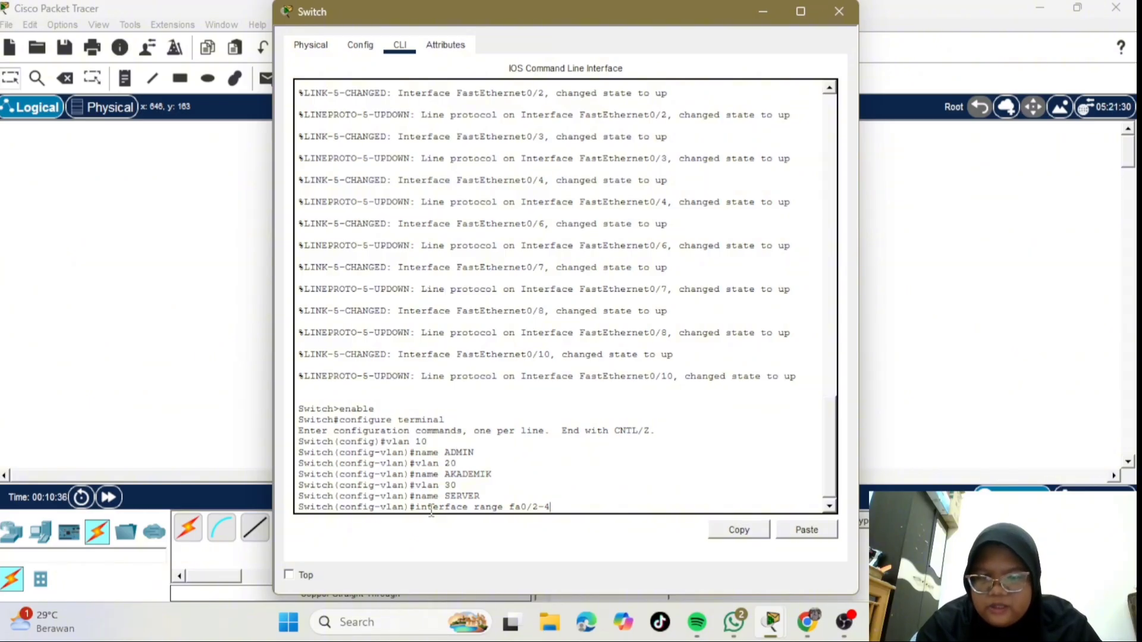
{"action": "key", "text": "Return"}
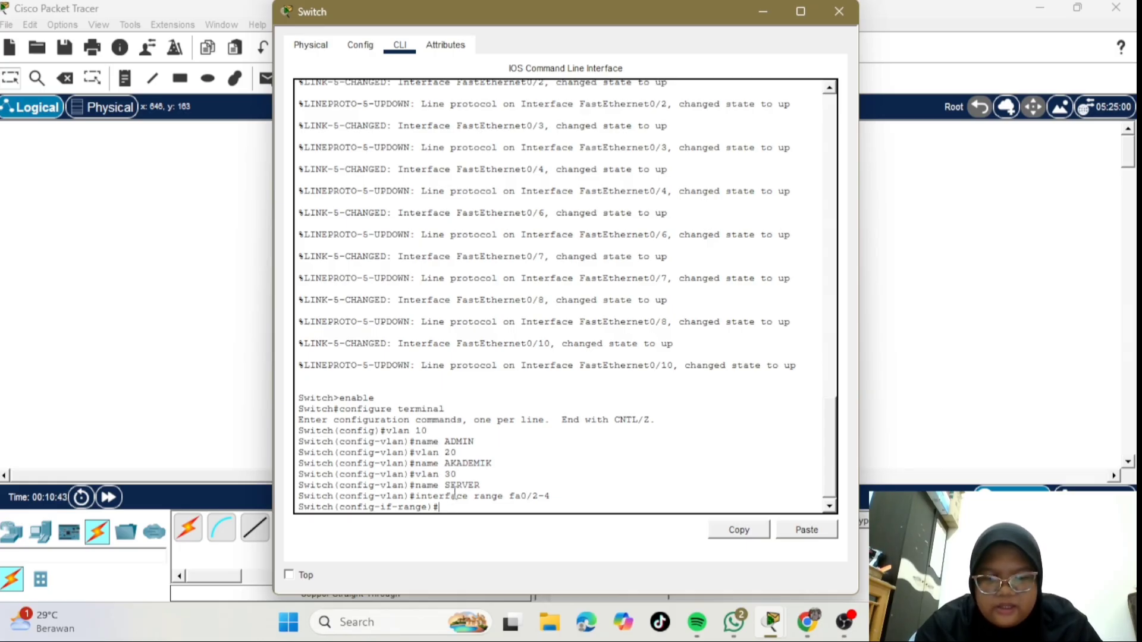
{"action": "type", "text": "switchport"}
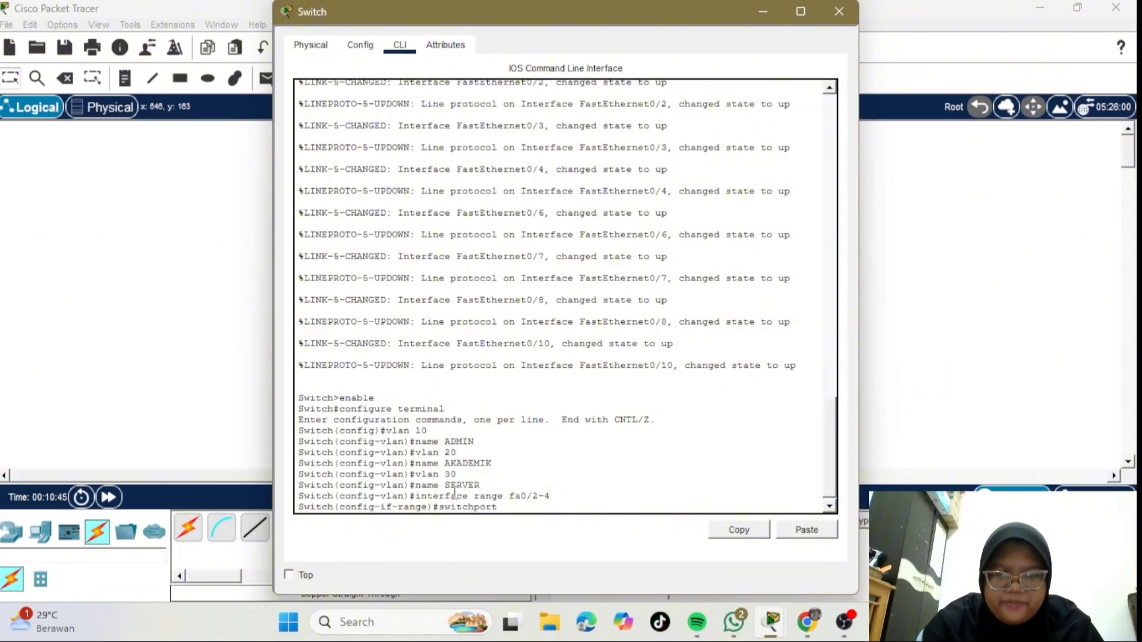
{"action": "type", "text": " mo"}
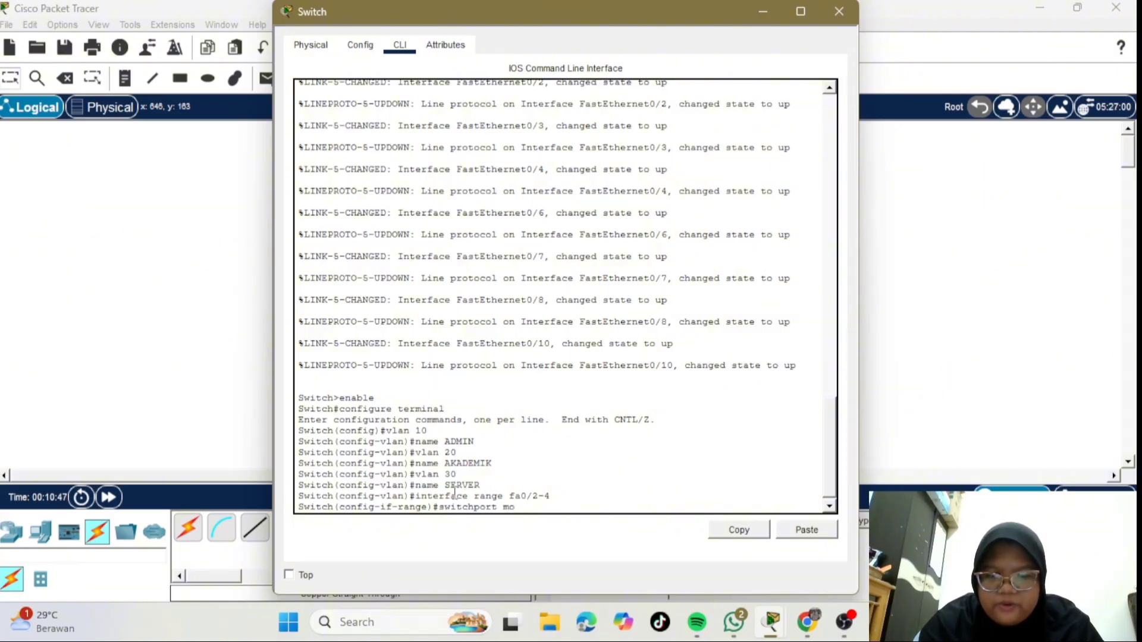
{"action": "type", "text": "de access"}
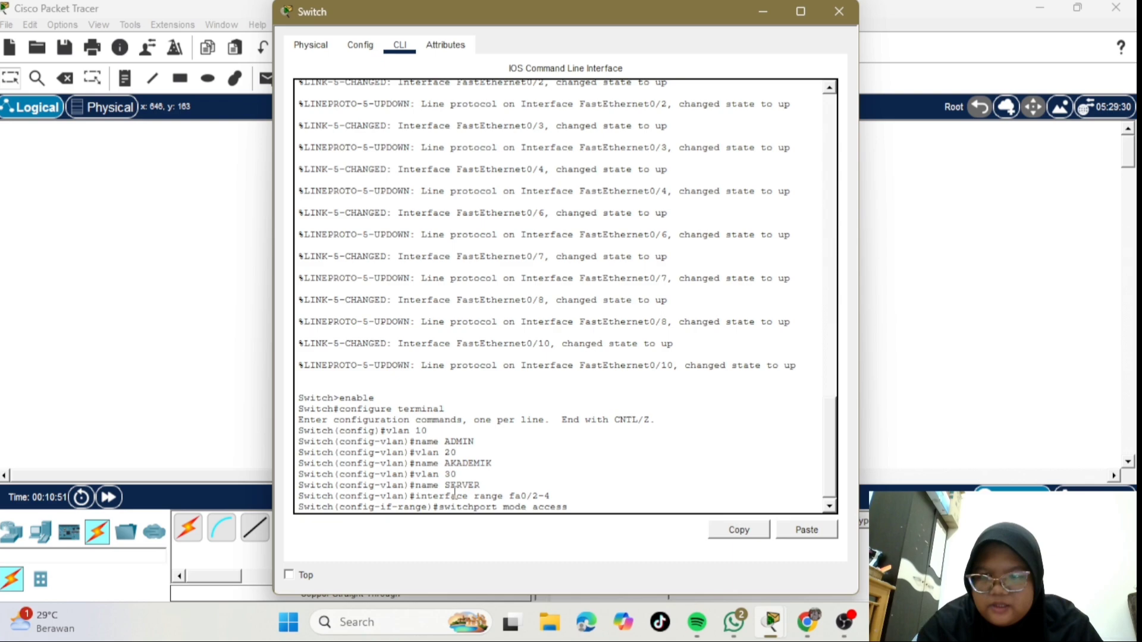
{"action": "key", "text": "Return"}
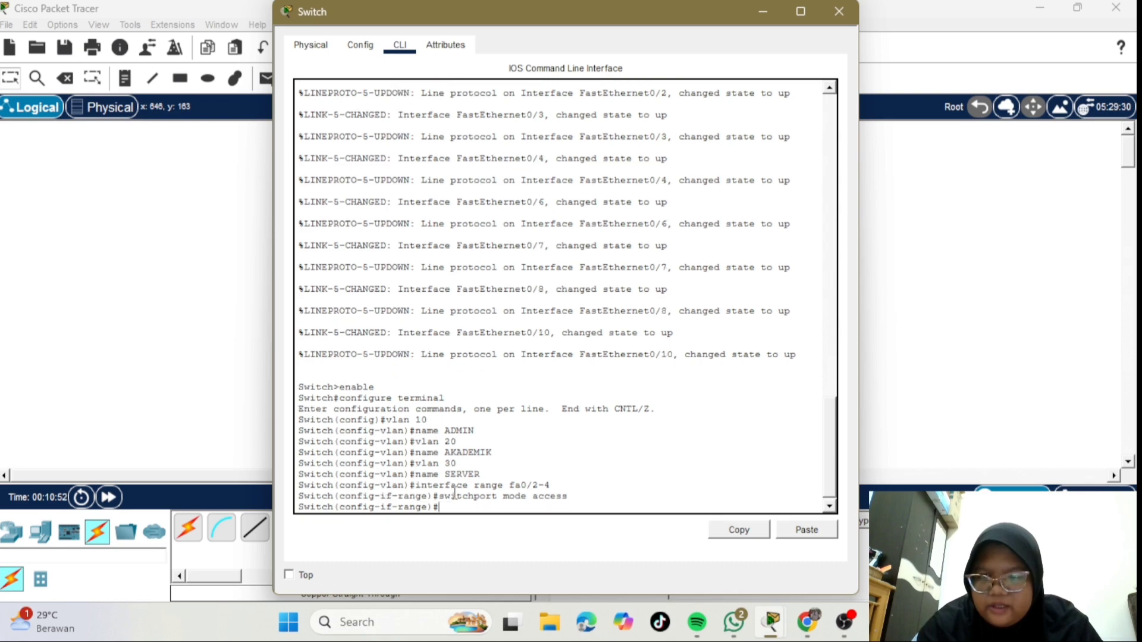
{"action": "type", "text": "switch"}
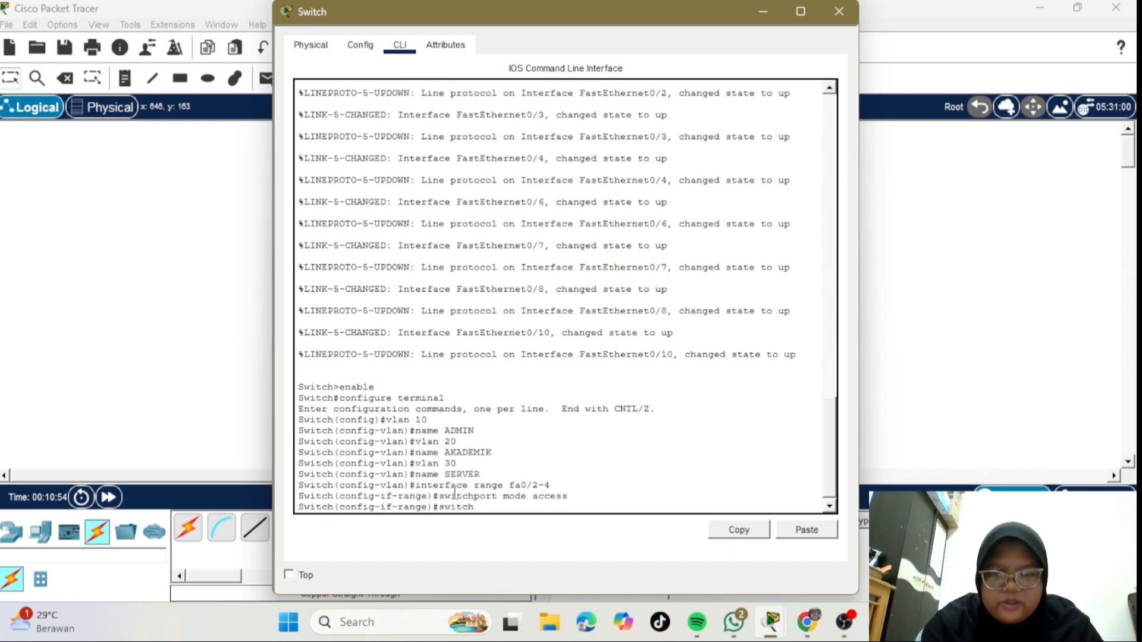
{"action": "type", "text": "port"}
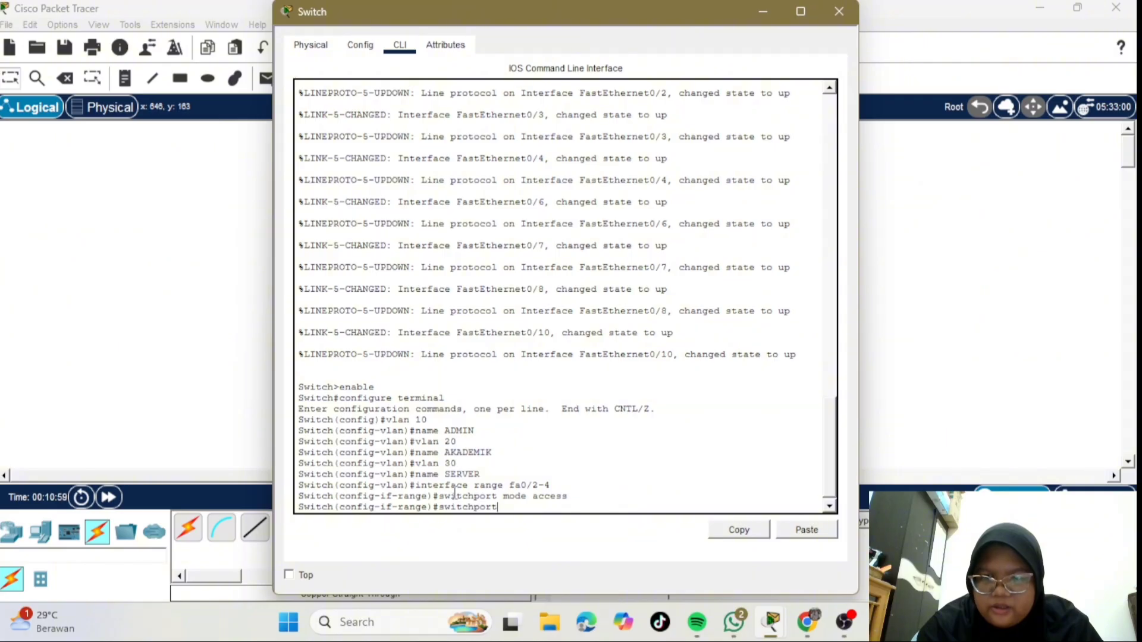
{"action": "type", "text": " access v"}
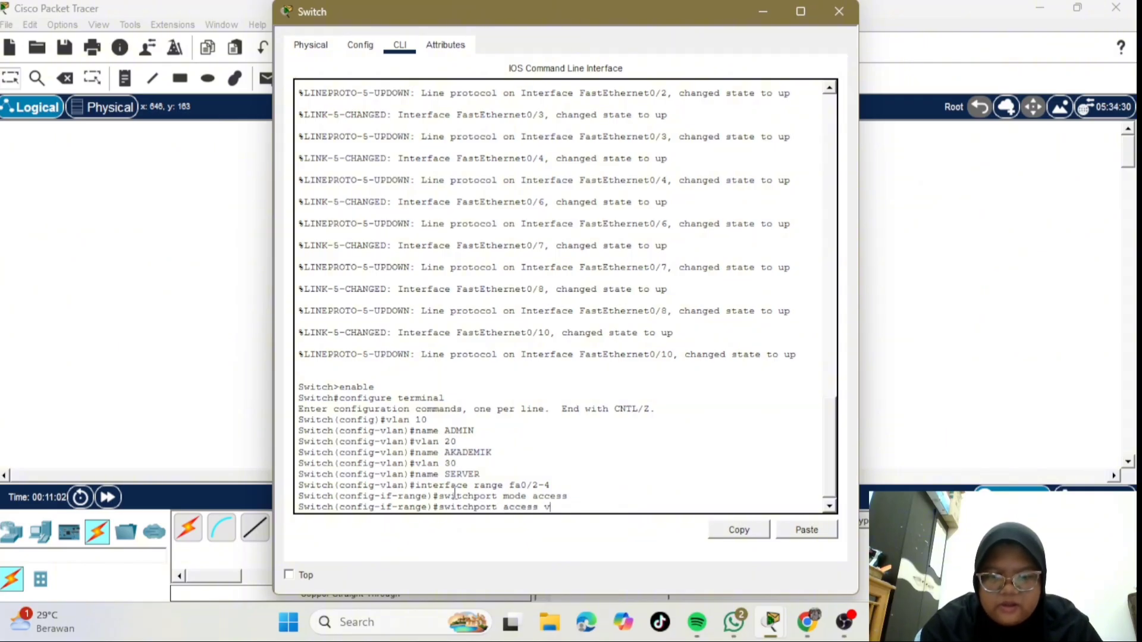
{"action": "type", "text": "lan 10"}
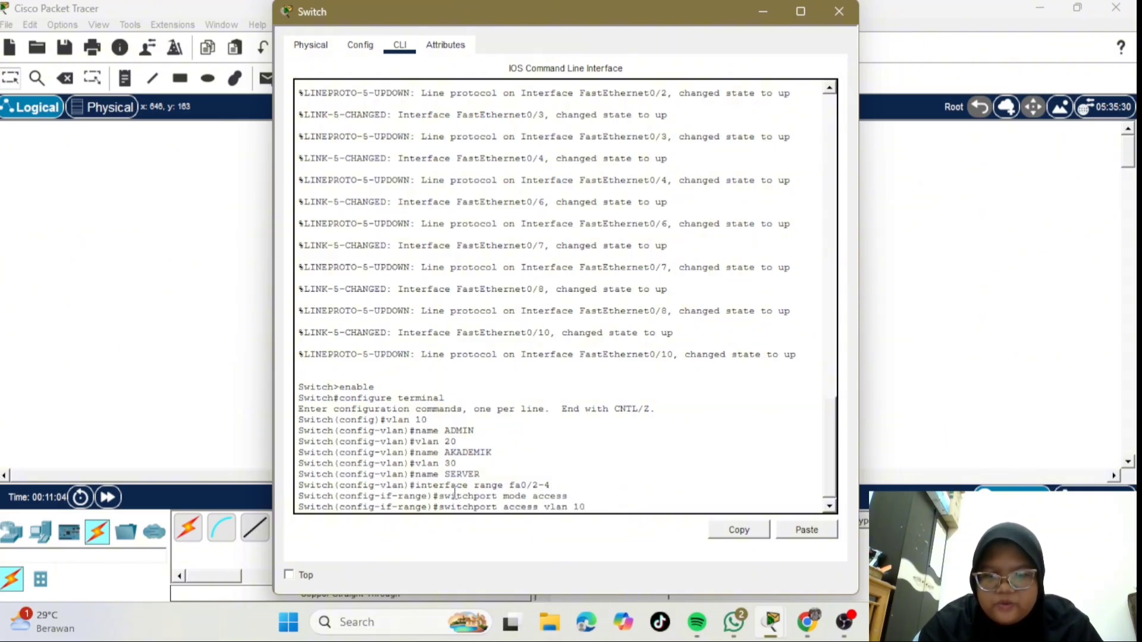
{"action": "key", "text": "Return"}
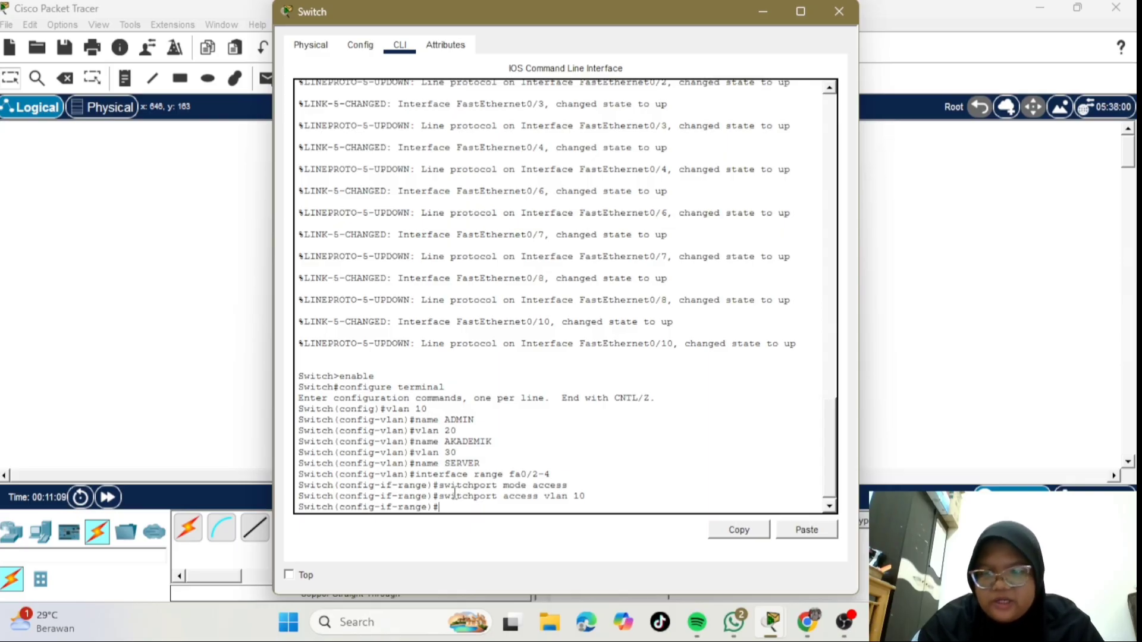
- Make interface range fa0/6-8 access ports with switchport access vlan 20
{"action": "type", "text": "int"}
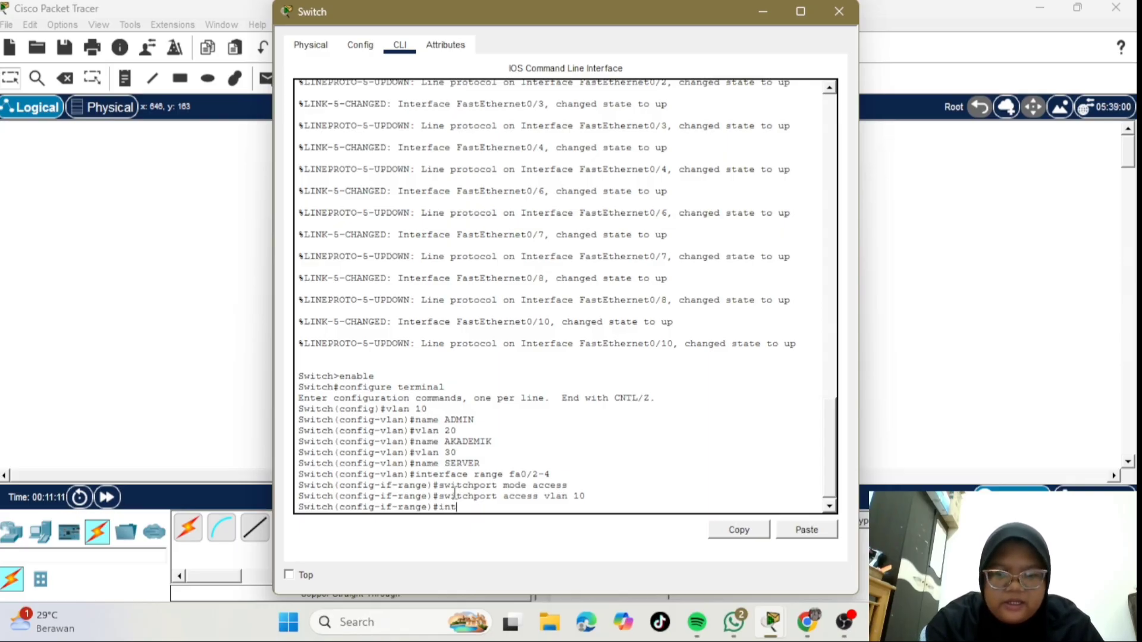
{"action": "type", "text": "erfa"}
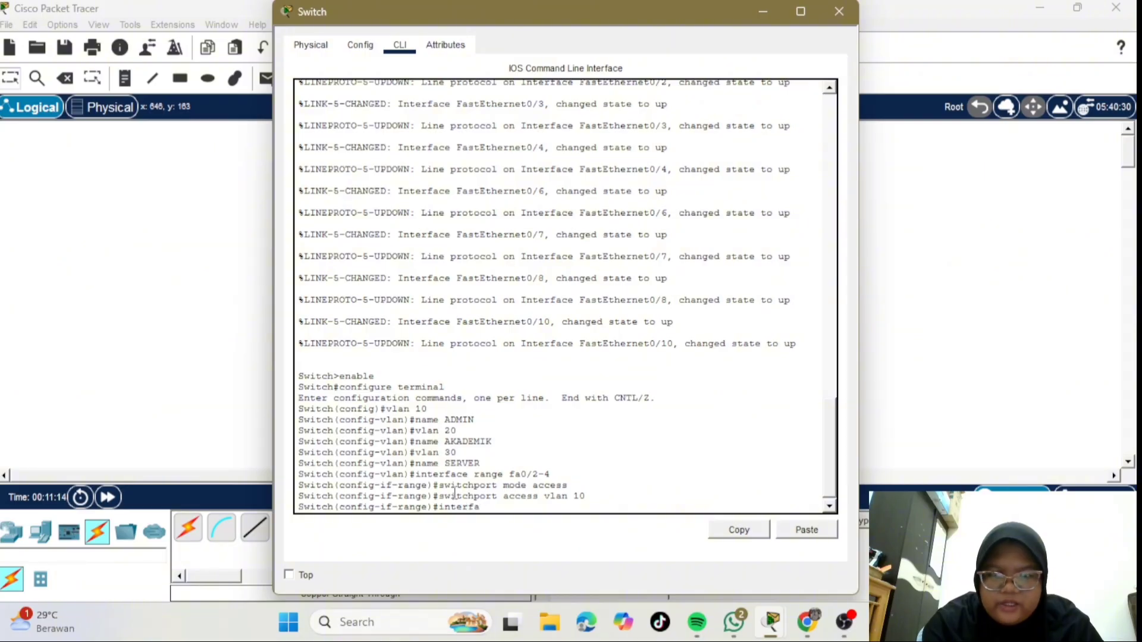
{"action": "type", "text": "ce"}
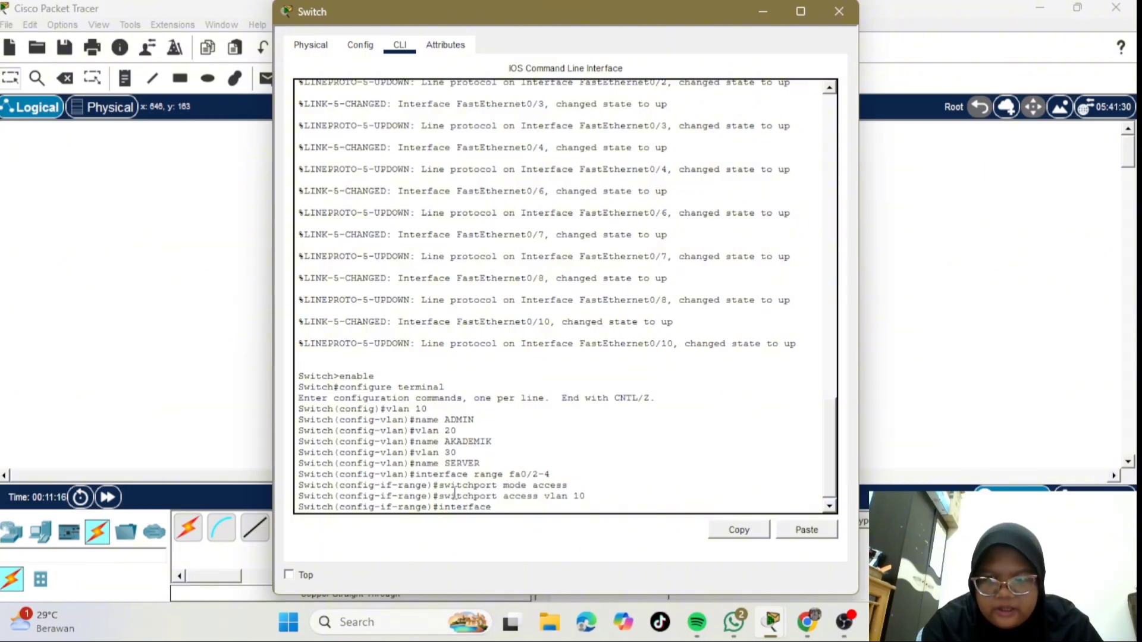
{"action": "type", "text": " range fa"}
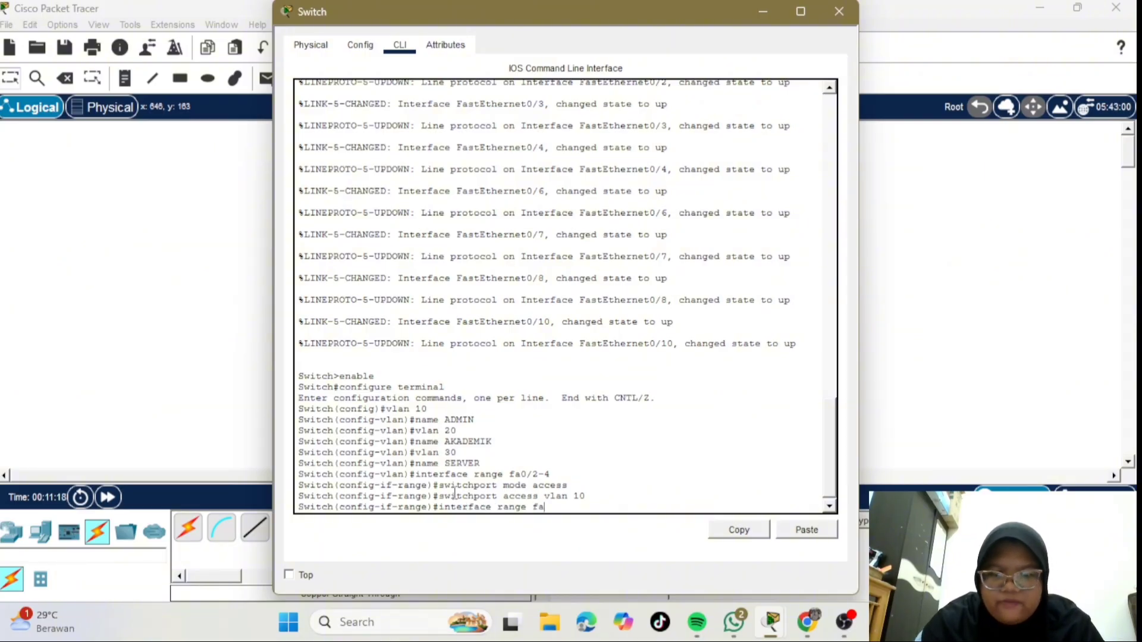
{"action": "type", "text": "0/"}
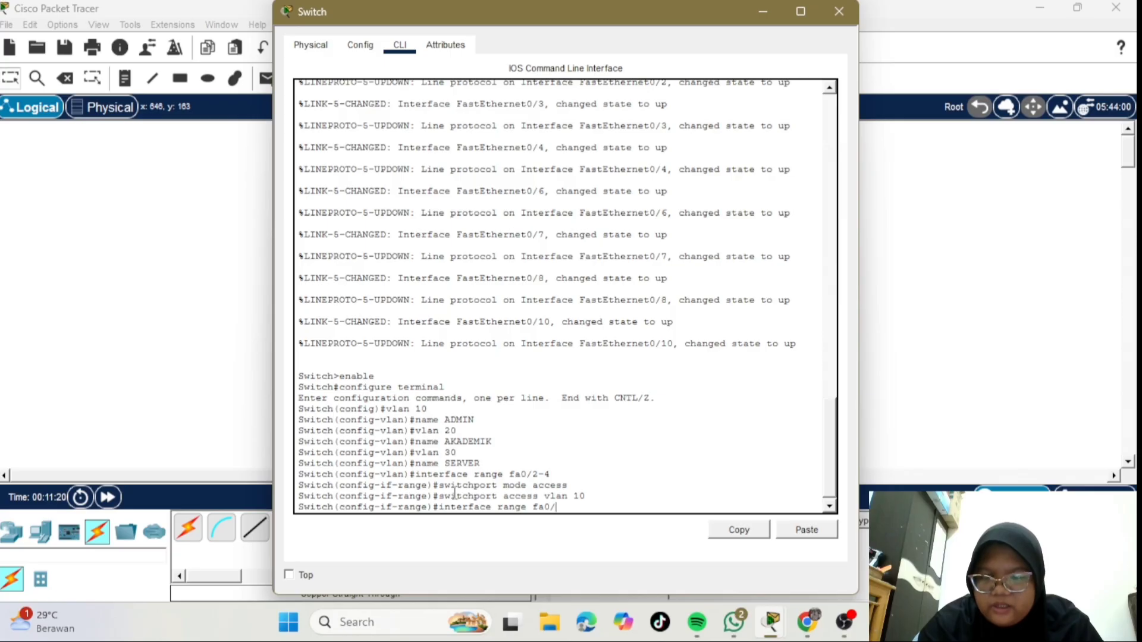
{"action": "type", "text": "6-8"}
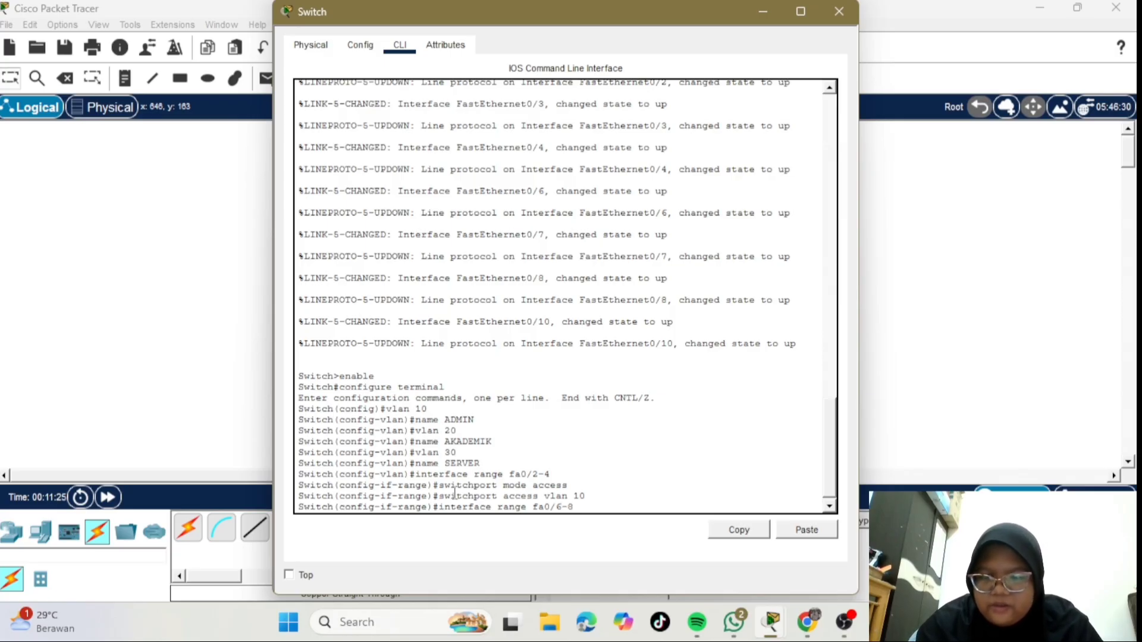
{"action": "key", "text": "Return"}
{"action": "type", "text": "swi"}
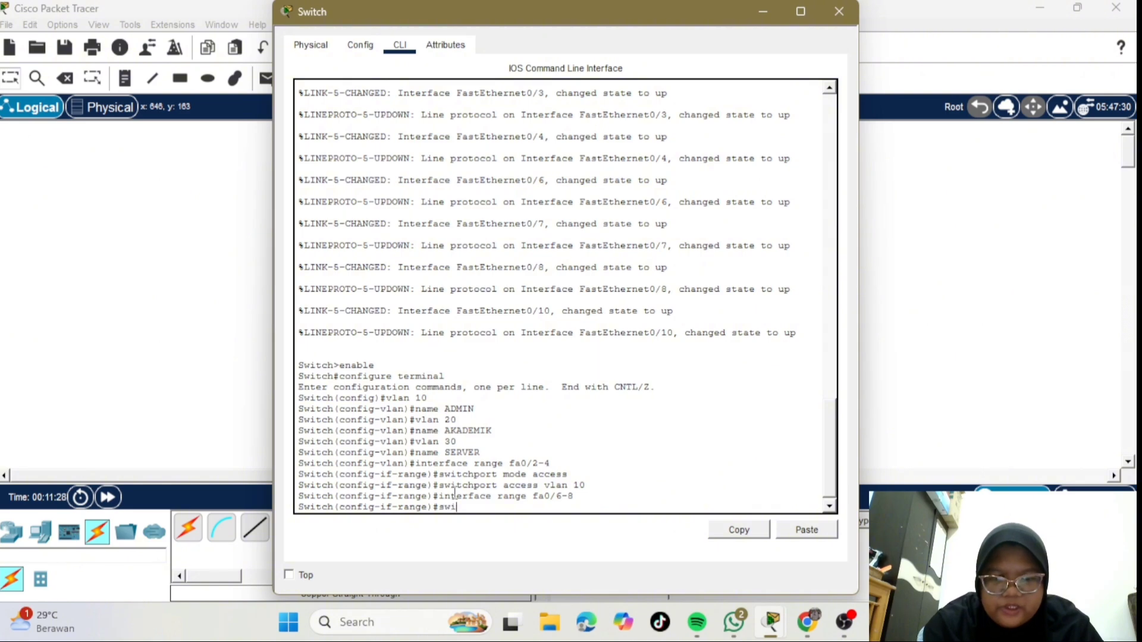
{"action": "type", "text": "tch"}
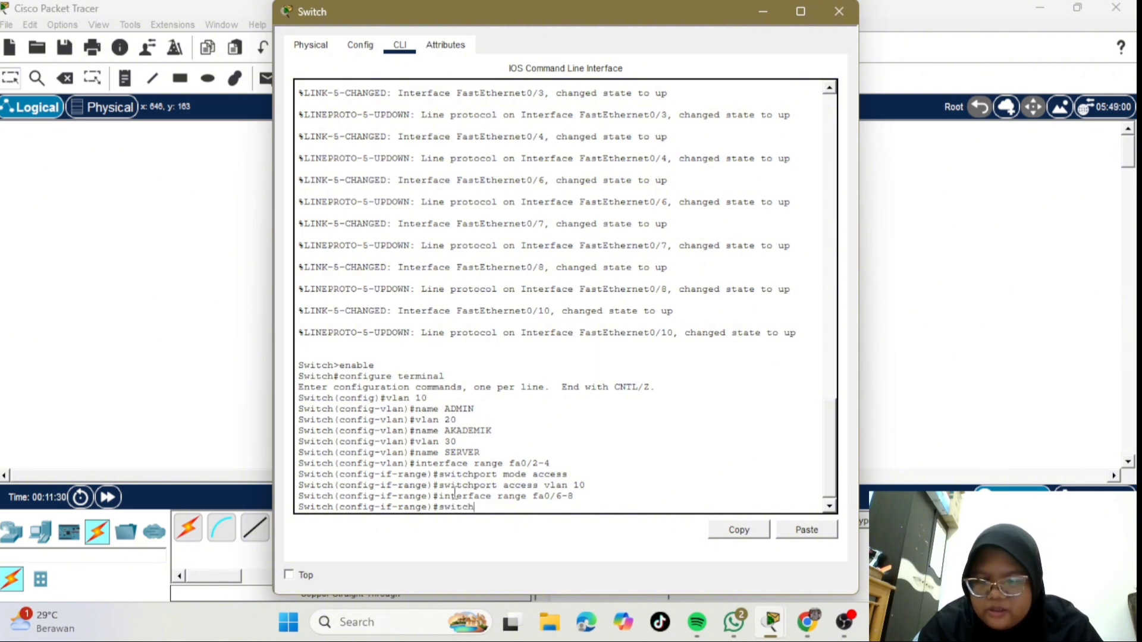
{"action": "type", "text": "port"}
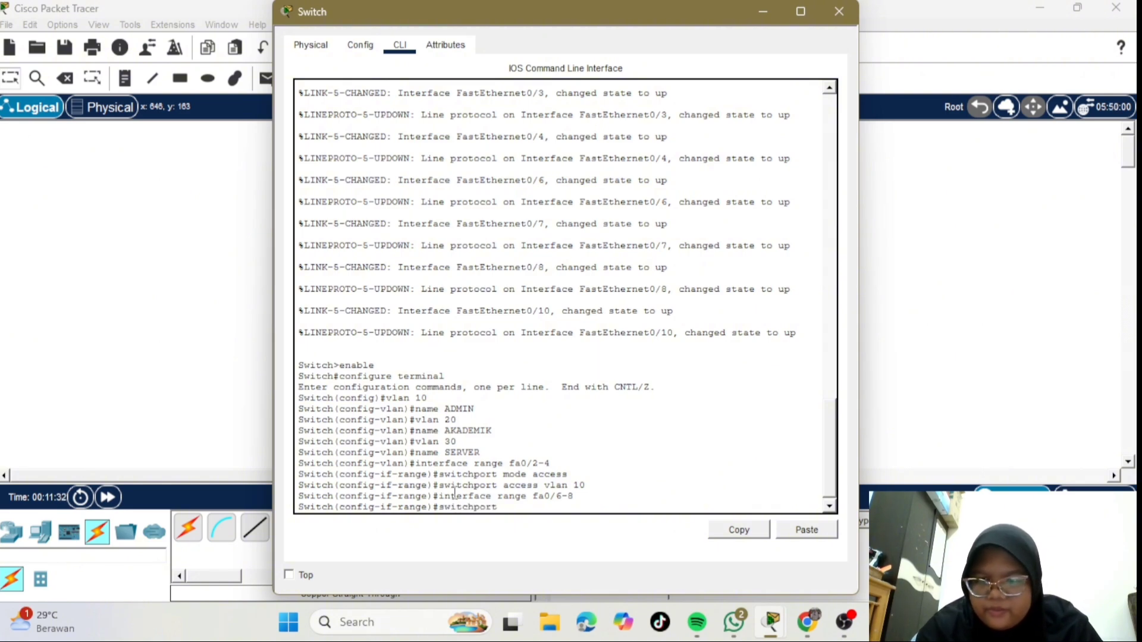
{"action": "type", "text": " mode "}
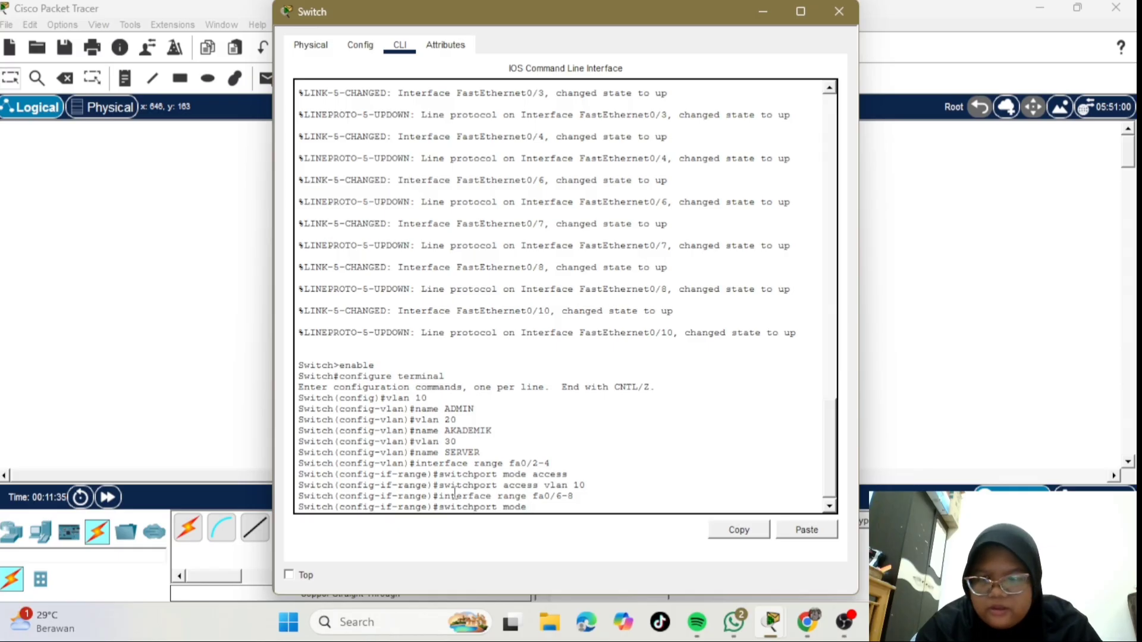
{"action": "type", "text": "acc"}
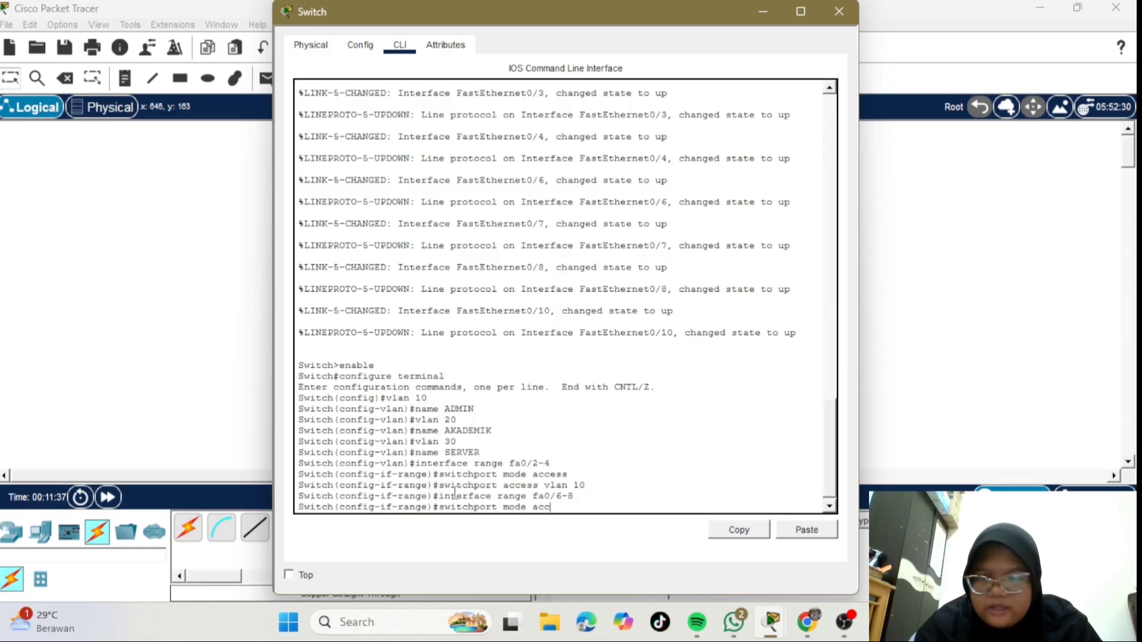
{"action": "type", "text": "ess"}
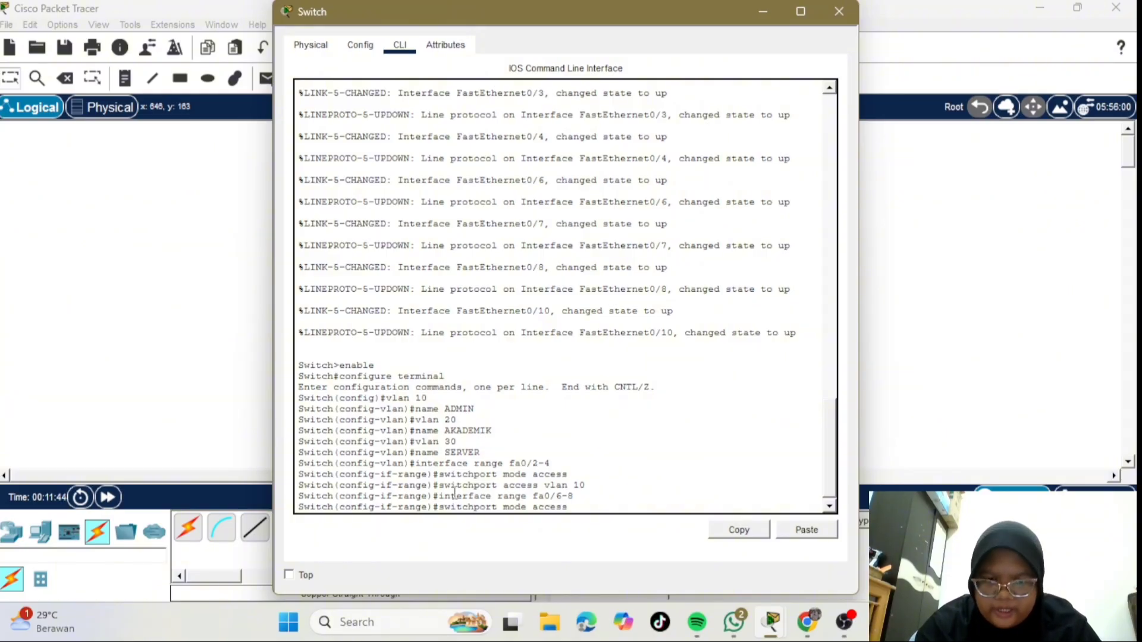
{"action": "key", "text": "Return"}
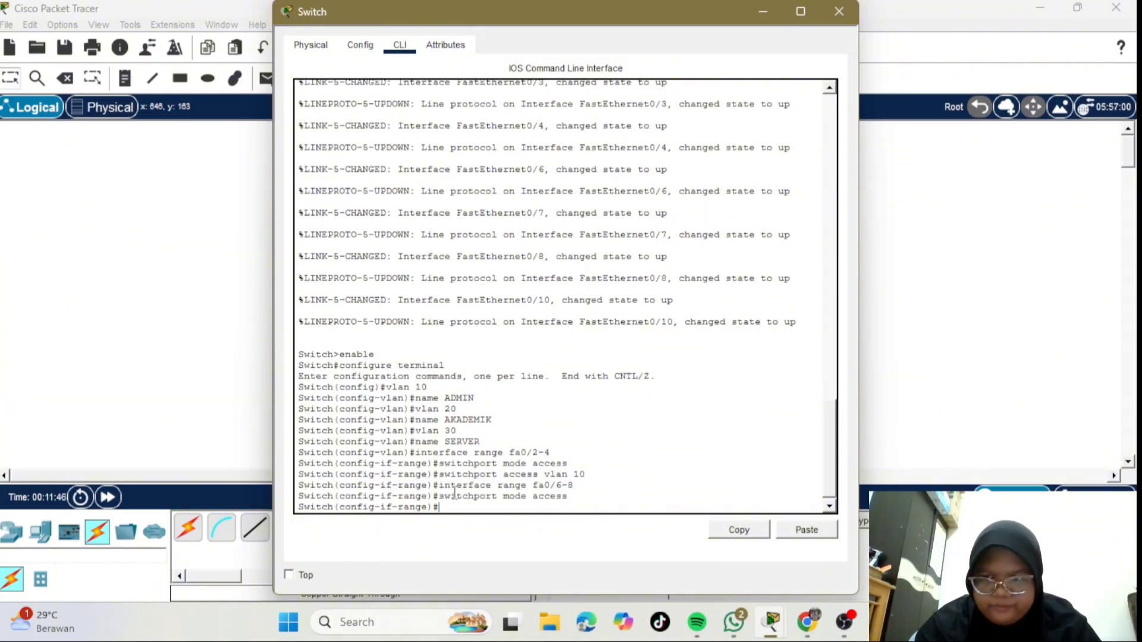
{"action": "type", "text": "swi"}
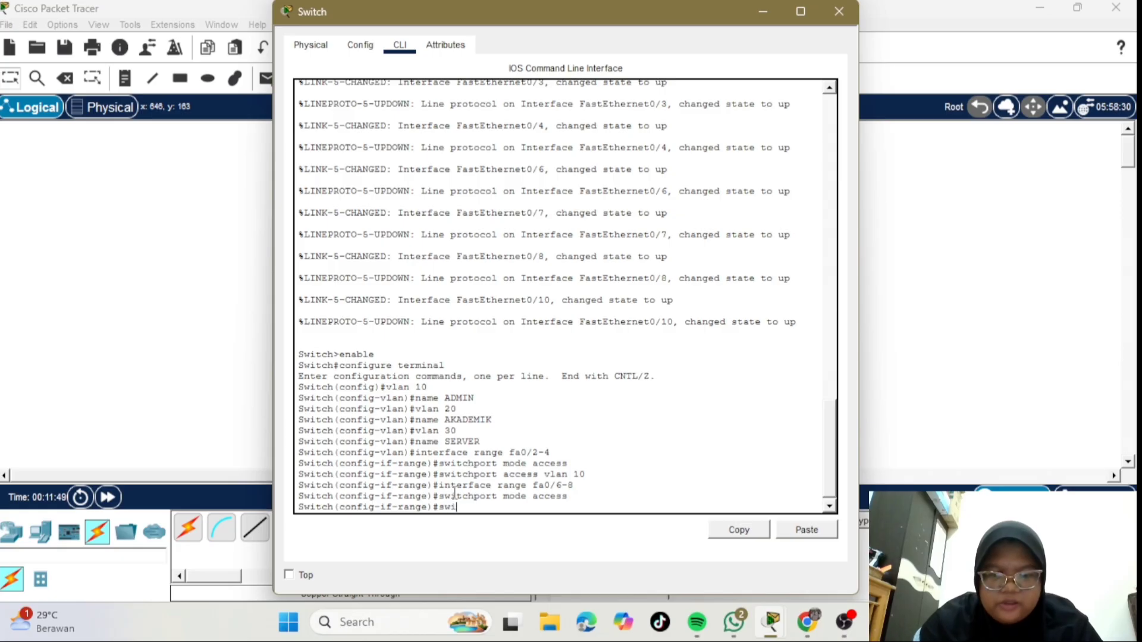
{"action": "type", "text": "tchport"}
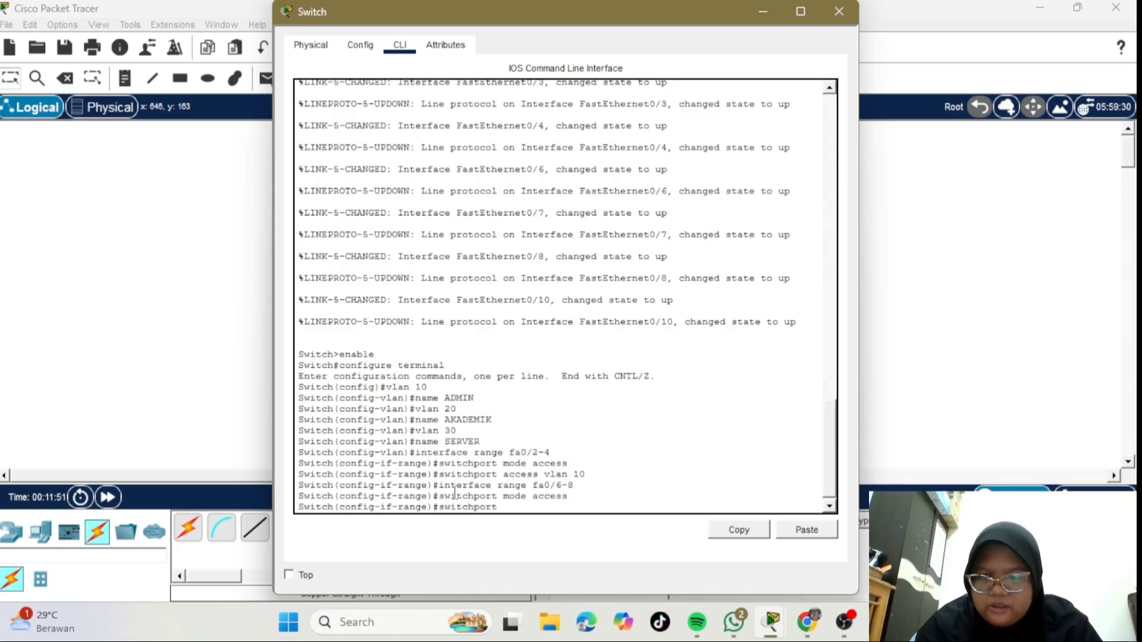
{"action": "type", "text": " access v"}
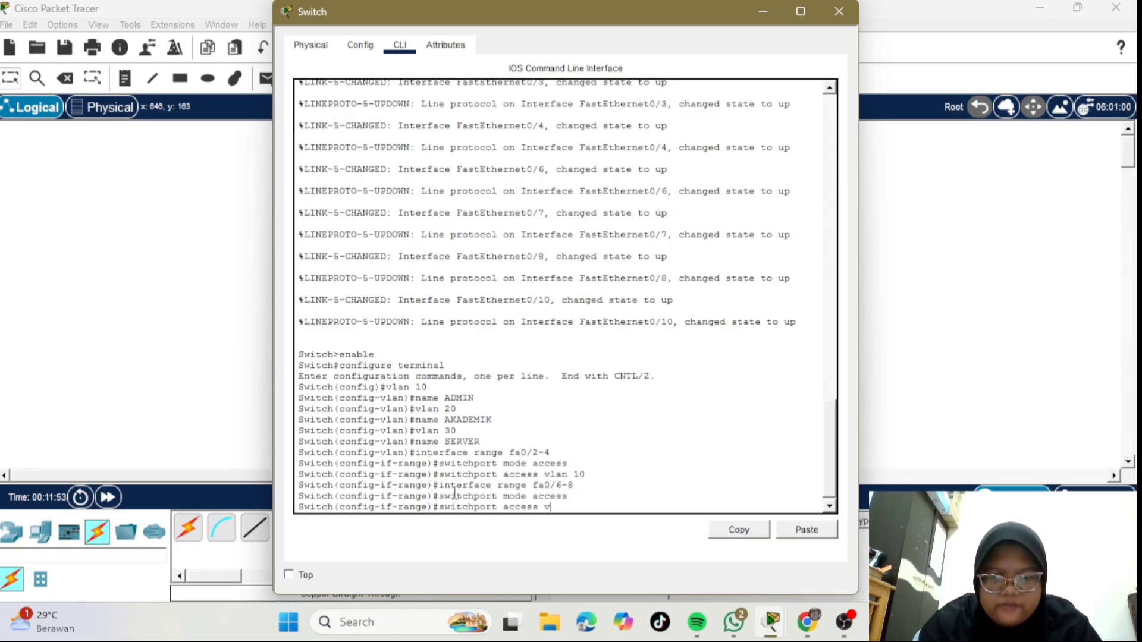
{"action": "type", "text": "lan 20"}
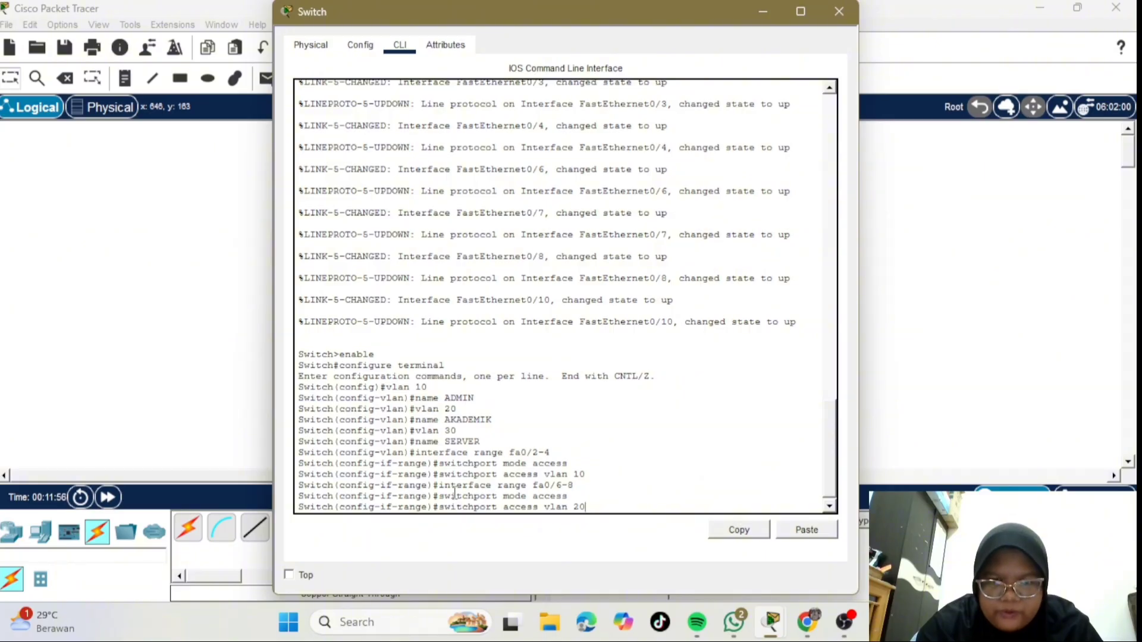
{"action": "key", "text": "Return"}
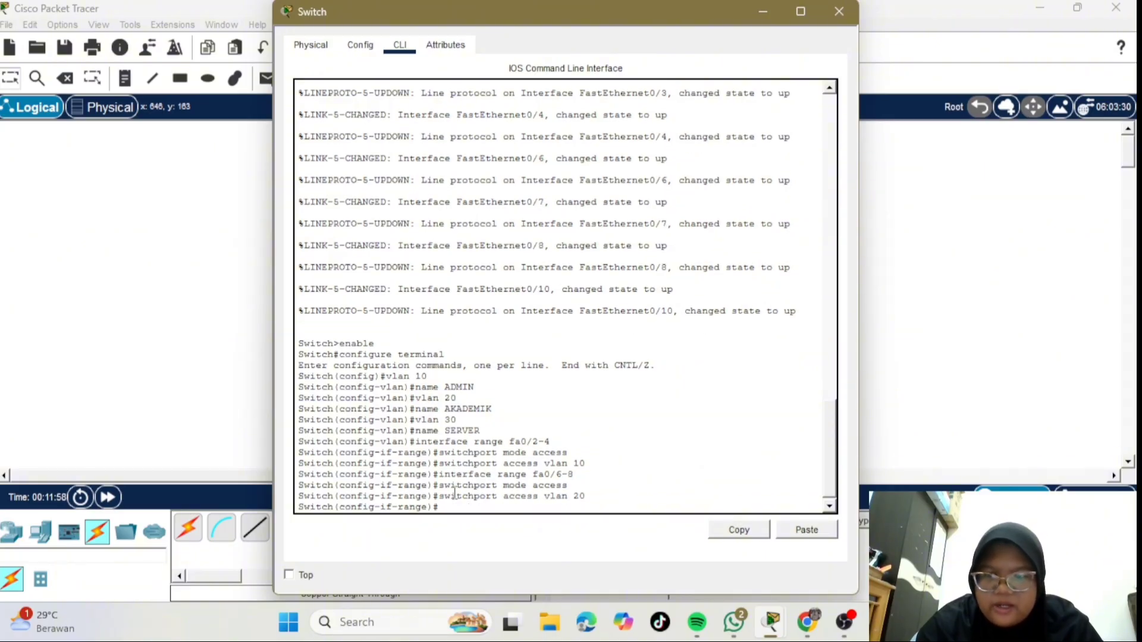
- Configure interface fa0/10 as an access port with switchport access vlan 30
{"action": "type", "text": "interfa"}
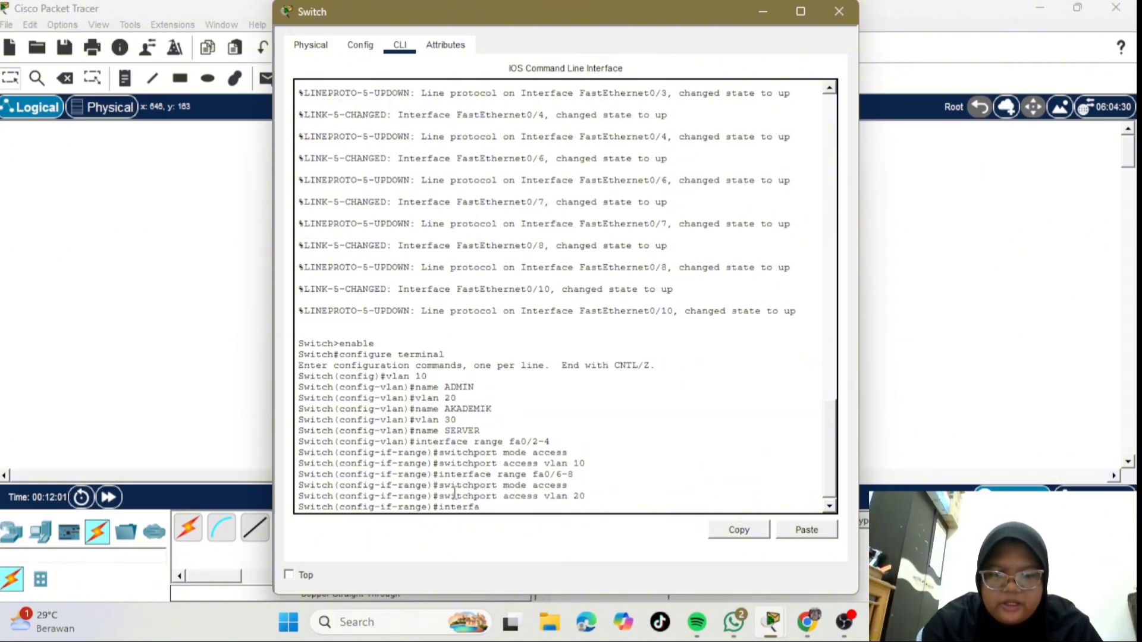
{"action": "type", "text": "ce range"}
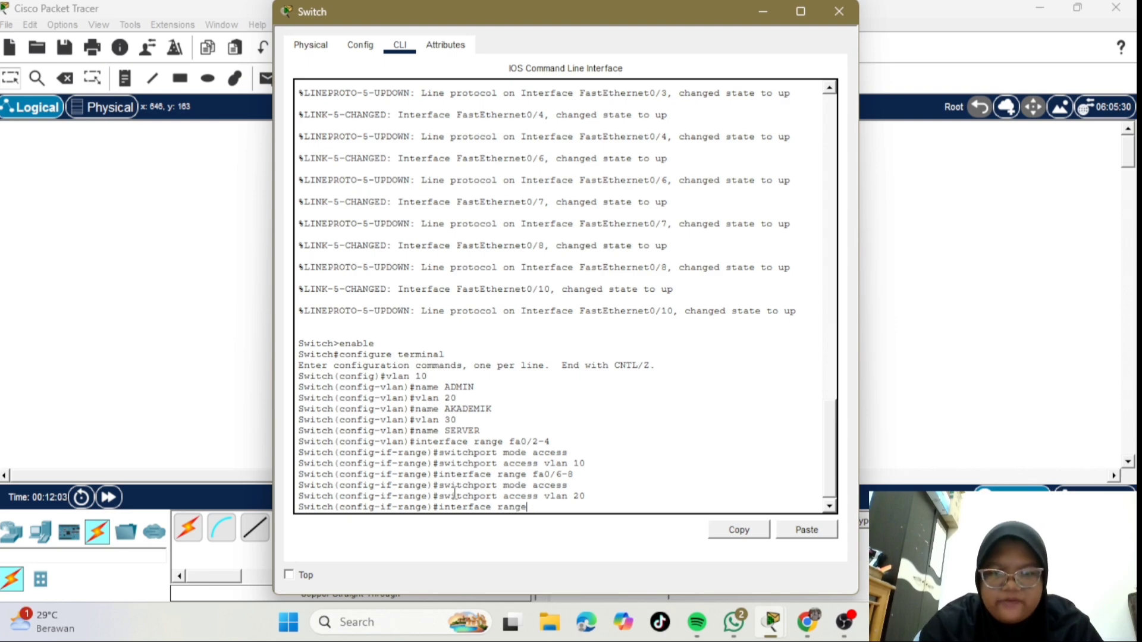
{"action": "key", "text": "BackSpace"}
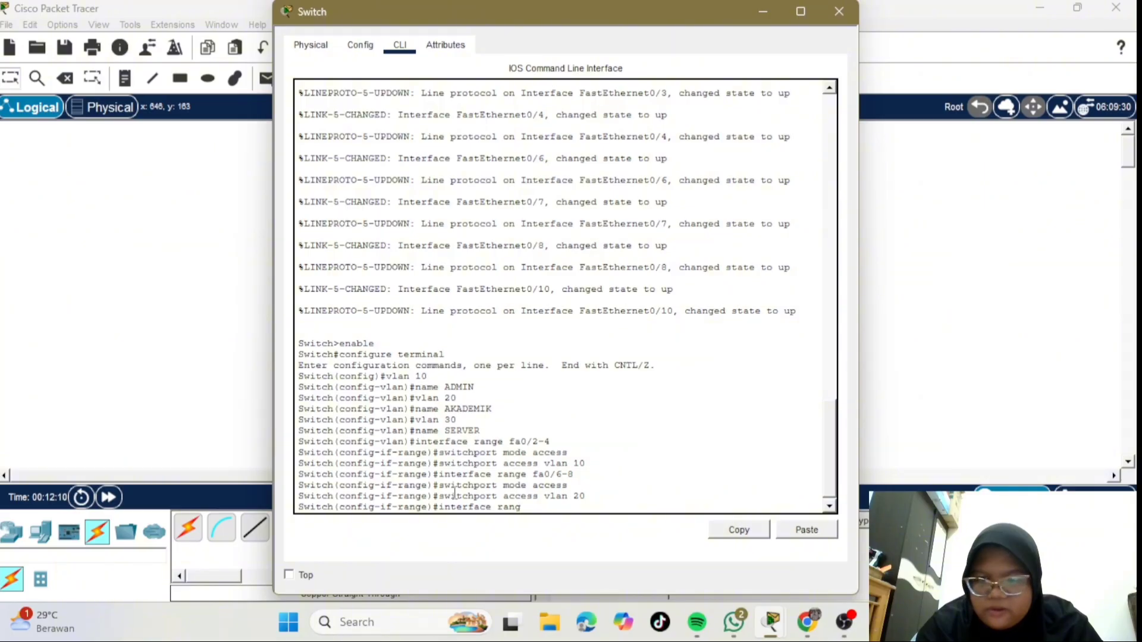
{"action": "key", "text": "BackSpace"}
{"action": "key", "text": "BackSpace"}
{"action": "key", "text": "BackSpace"}
{"action": "key", "text": "BackSpace"}
{"action": "key", "text": "BackSpace"}
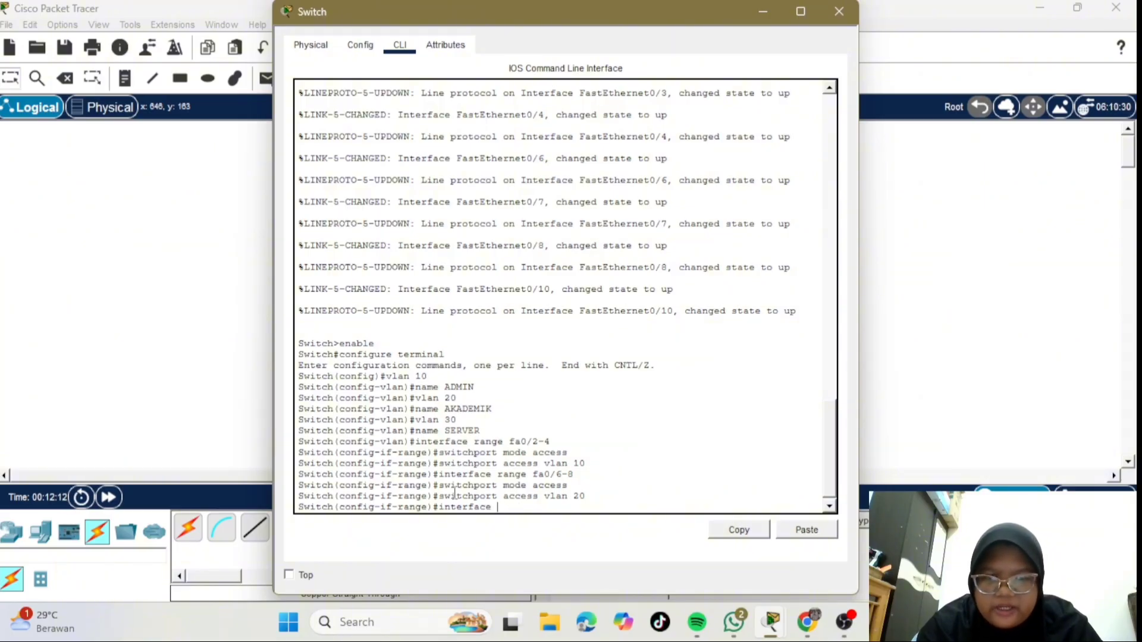
{"action": "type", "text": "fa"}
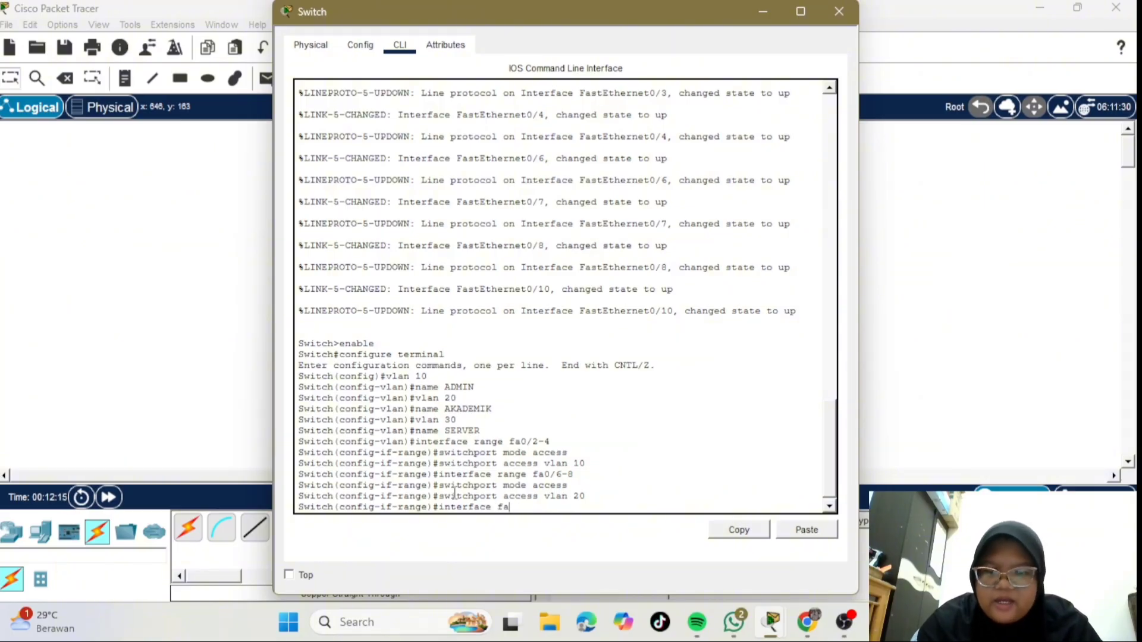
{"action": "type", "text": "0/"}
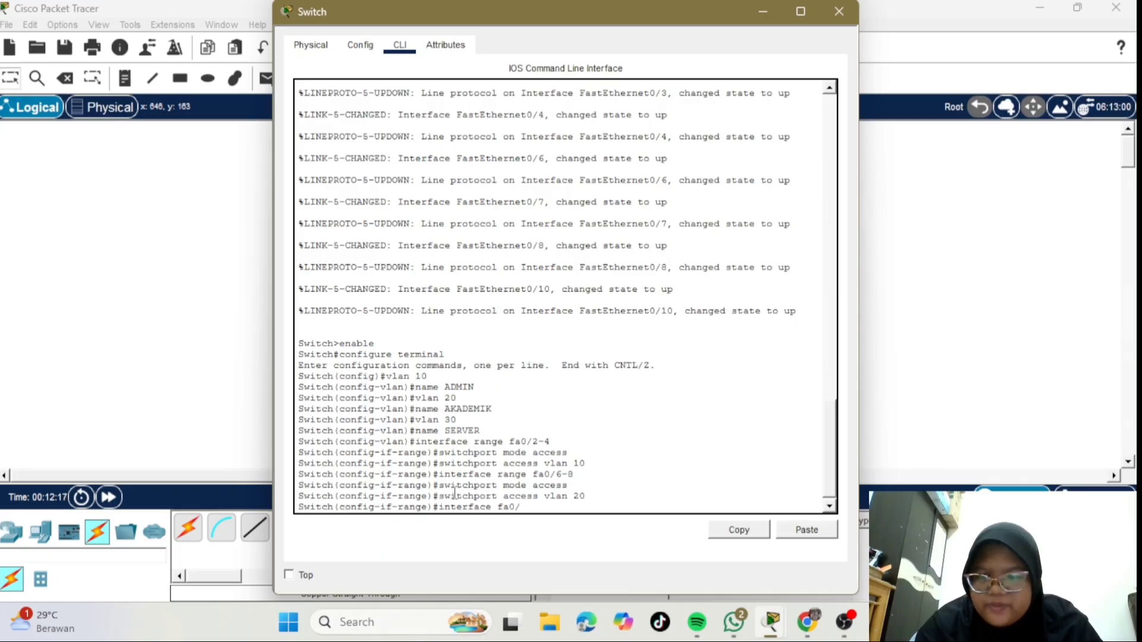
{"action": "type", "text": "10"}
{"action": "key", "text": "Return"}
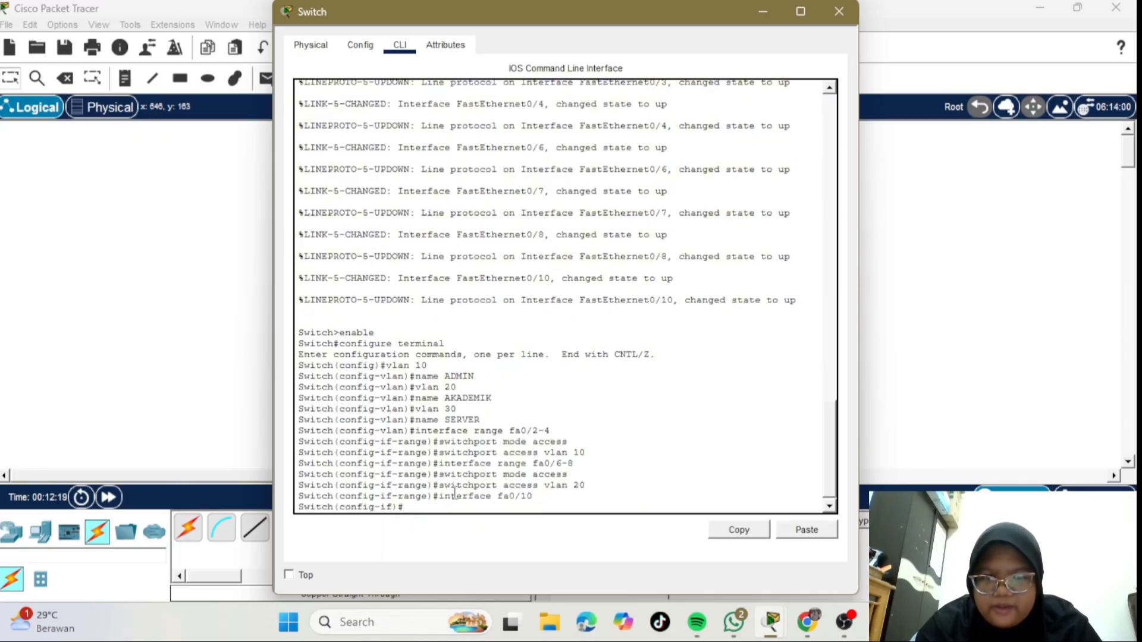
{"action": "type", "text": "sw"}
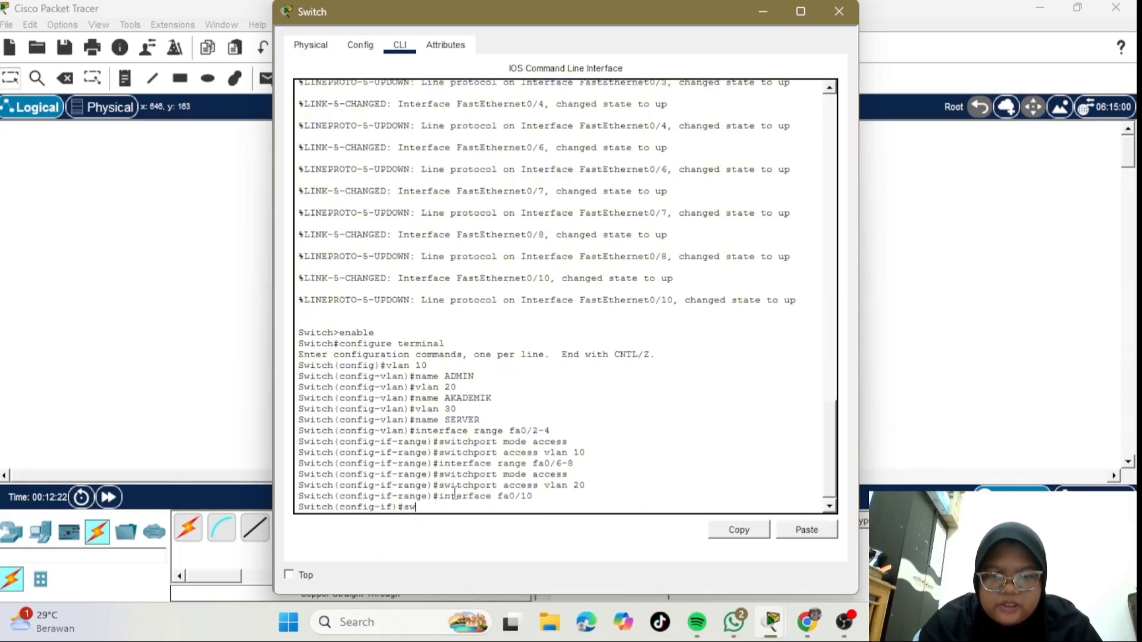
{"action": "type", "text": "itchport"}
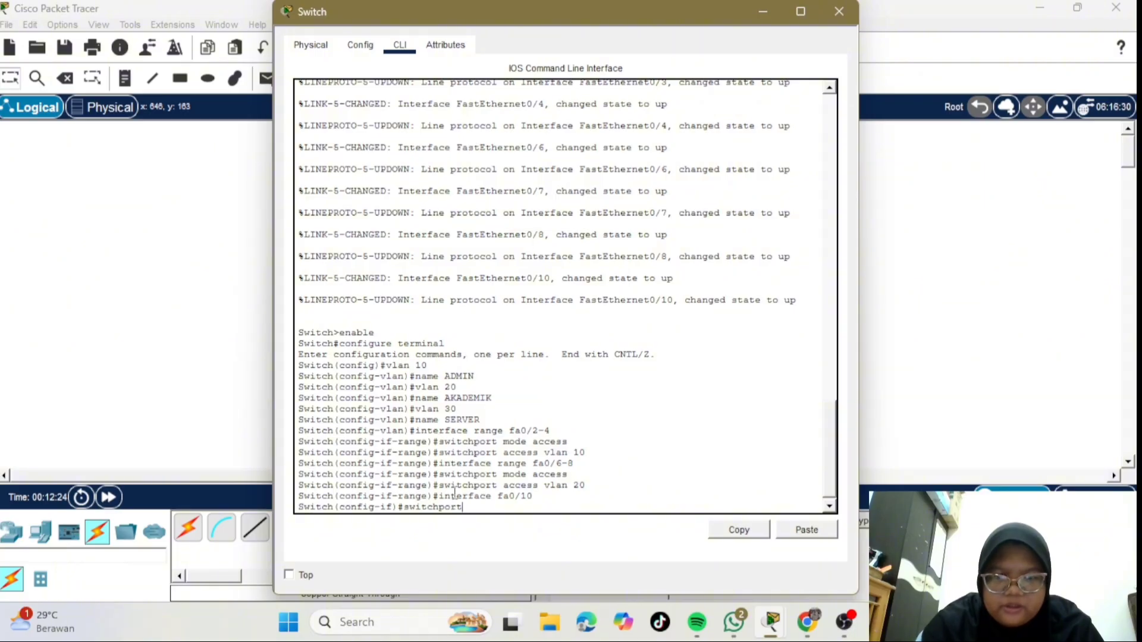
{"action": "type", "text": " mo"}
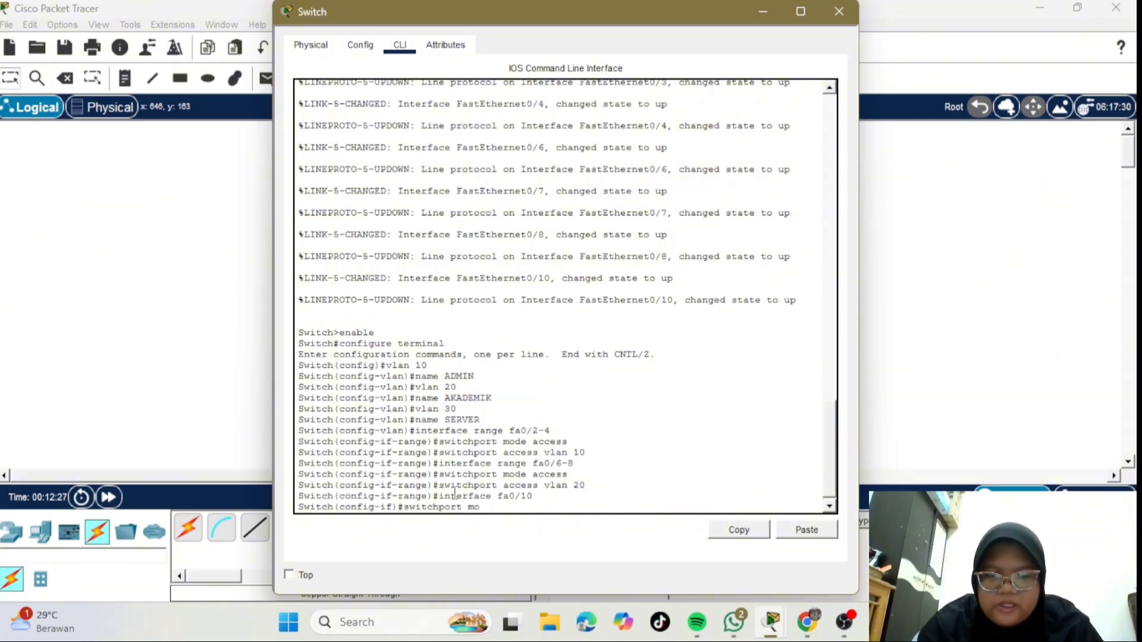
{"action": "type", "text": "de access"}
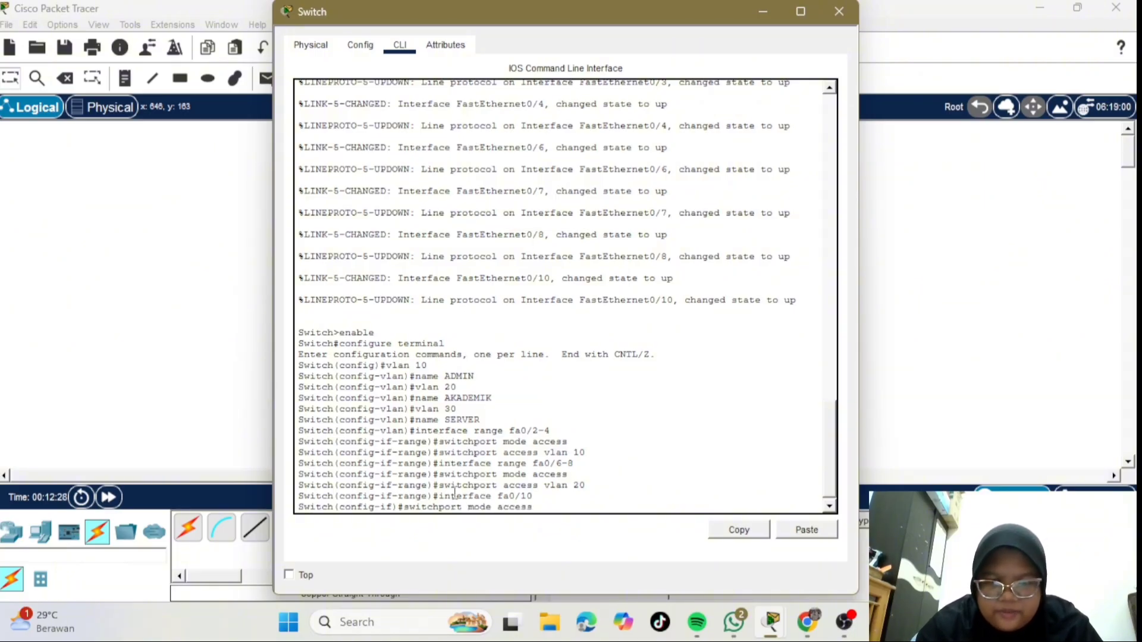
{"action": "key", "text": "Return"}
{"action": "type", "text": "s"}
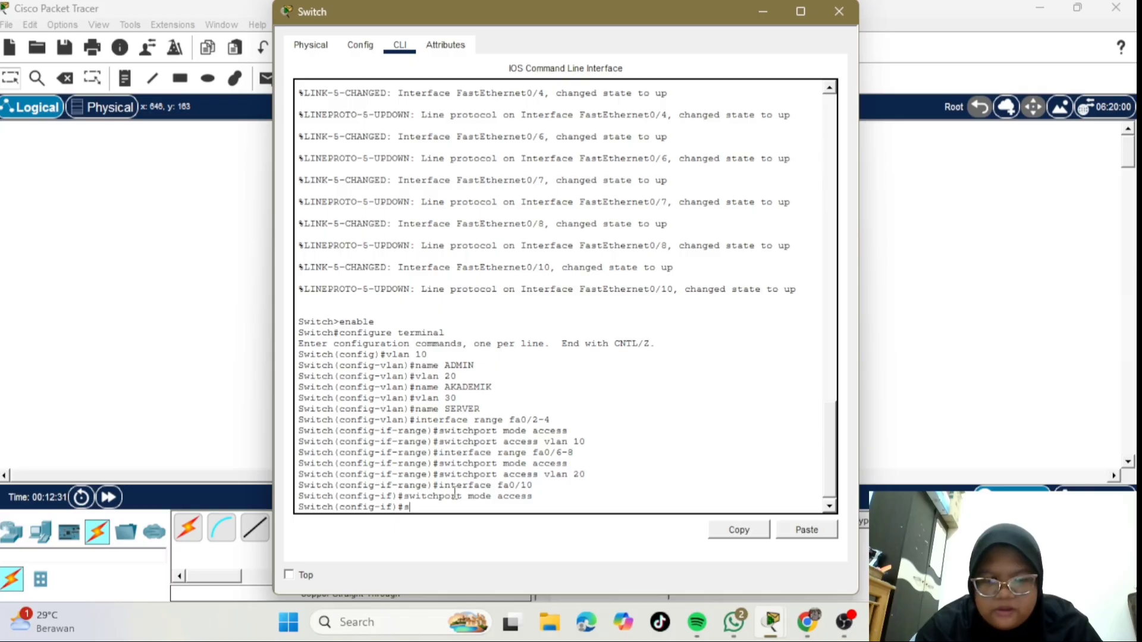
{"action": "type", "text": "witchport"}
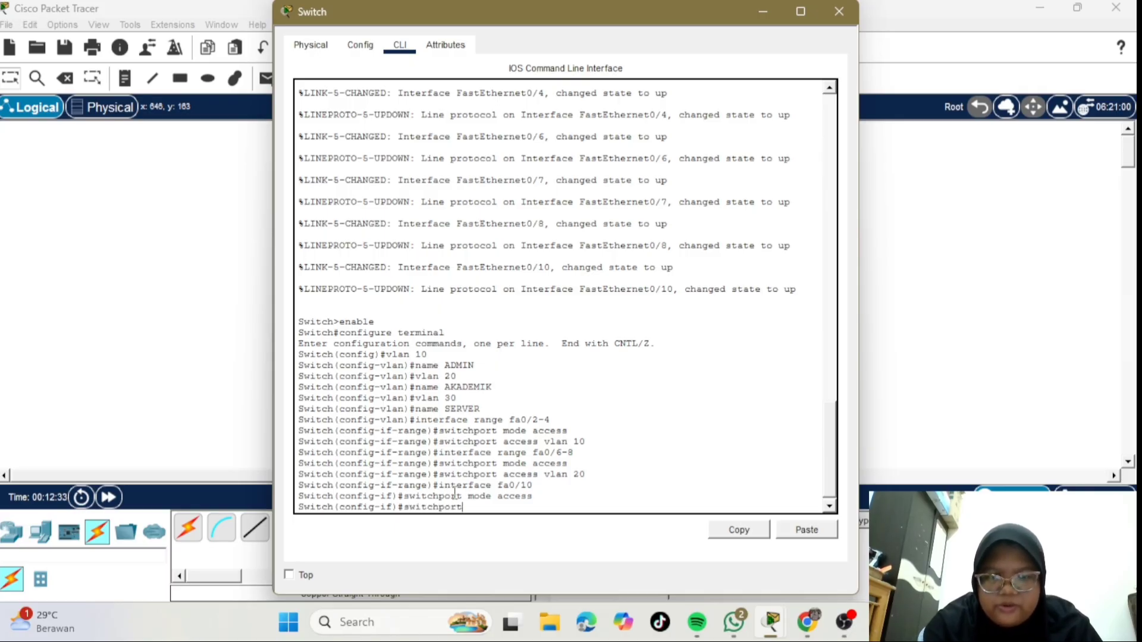
{"action": "type", "text": " ac"}
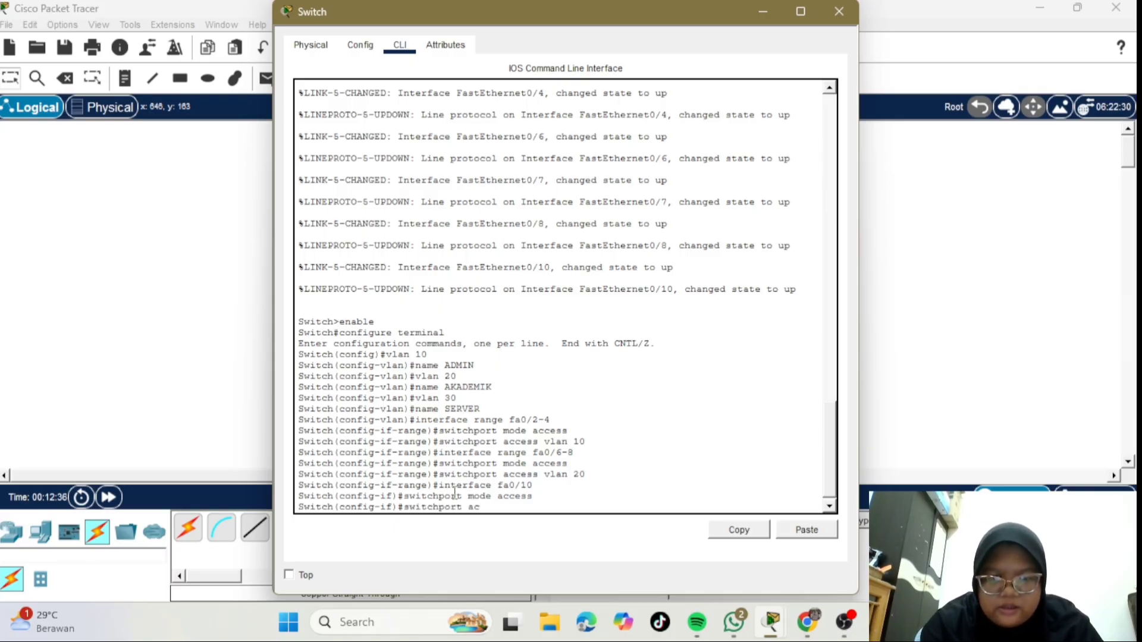
{"action": "type", "text": "cess vlan"}
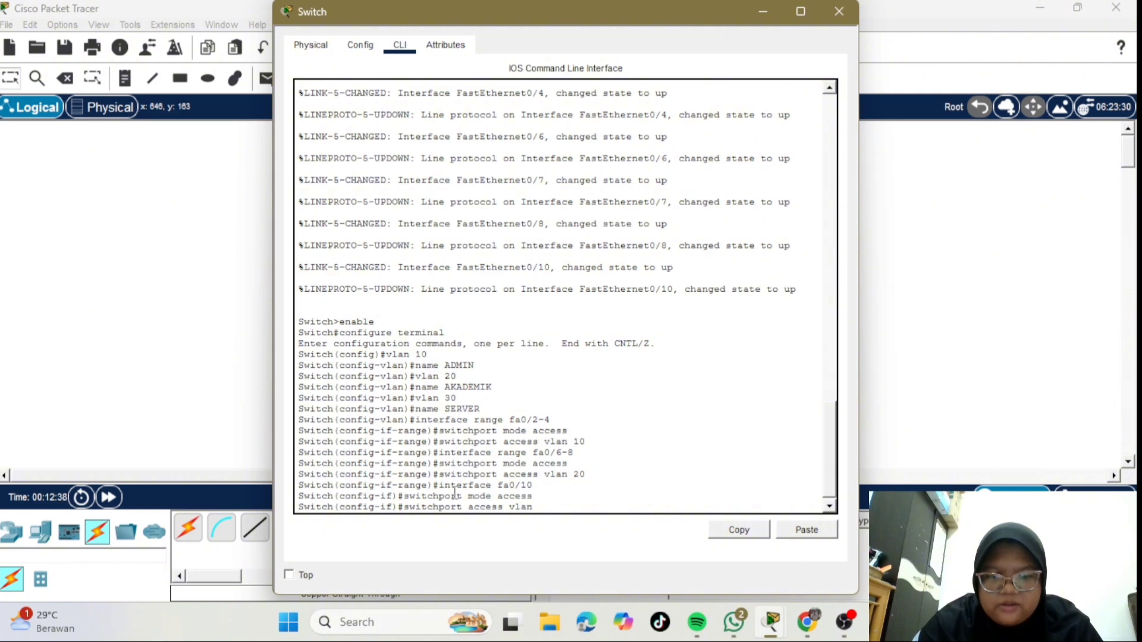
{"action": "type", "text": " 30"}
{"action": "key", "text": "Return"}
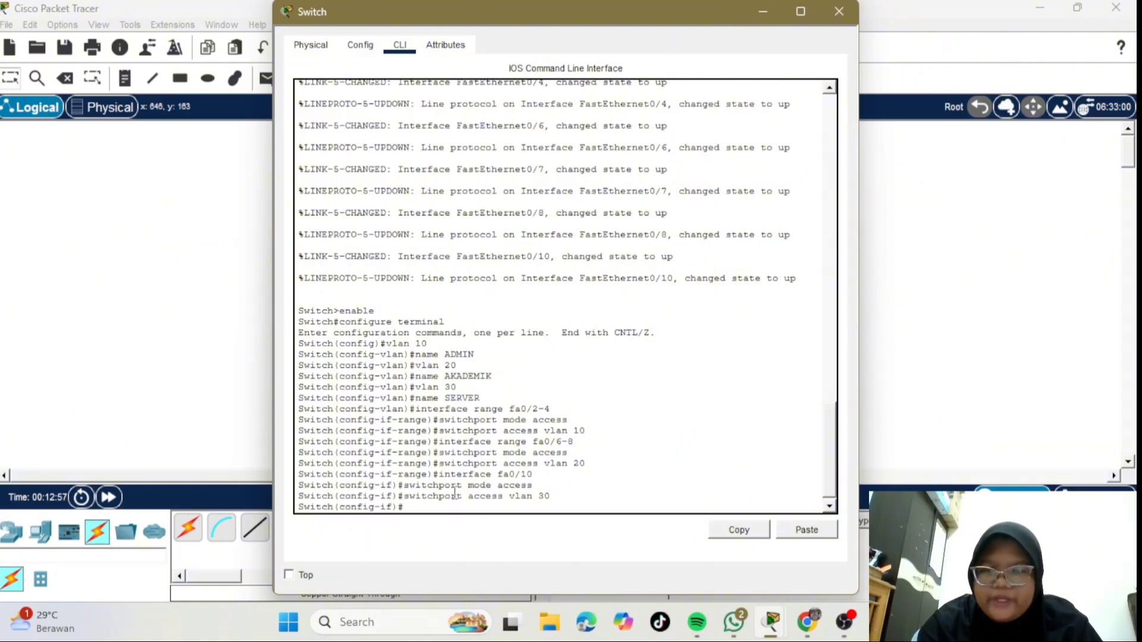
- Set switch port fa0/1 to switchport mode trunk and return to global configuration
{"action": "type", "text": "interf"}
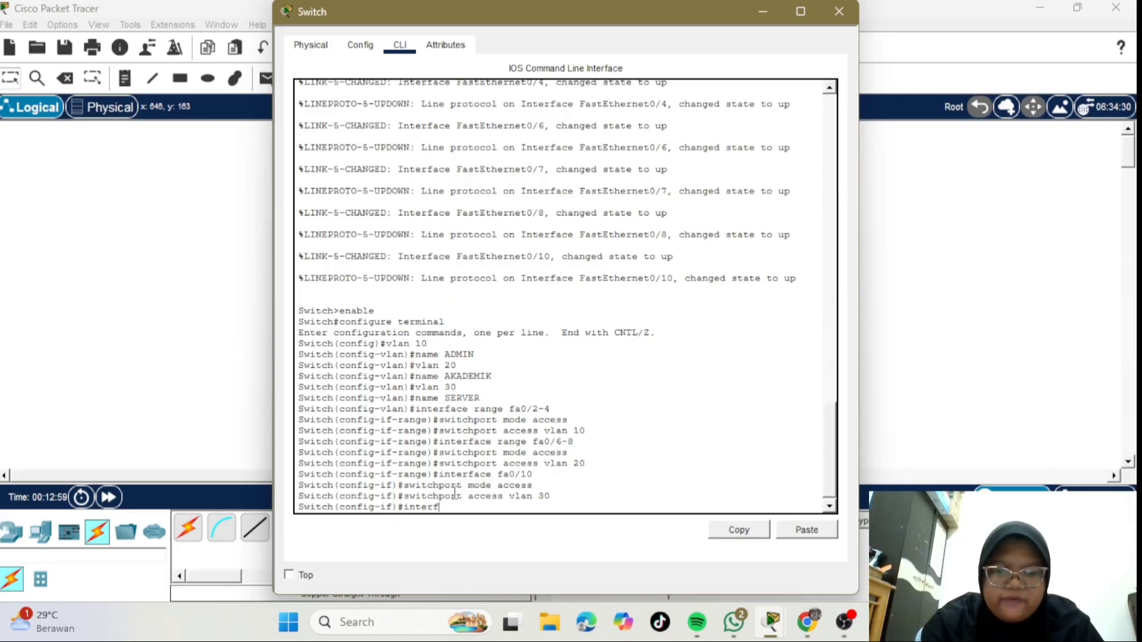
{"action": "type", "text": "ace"}
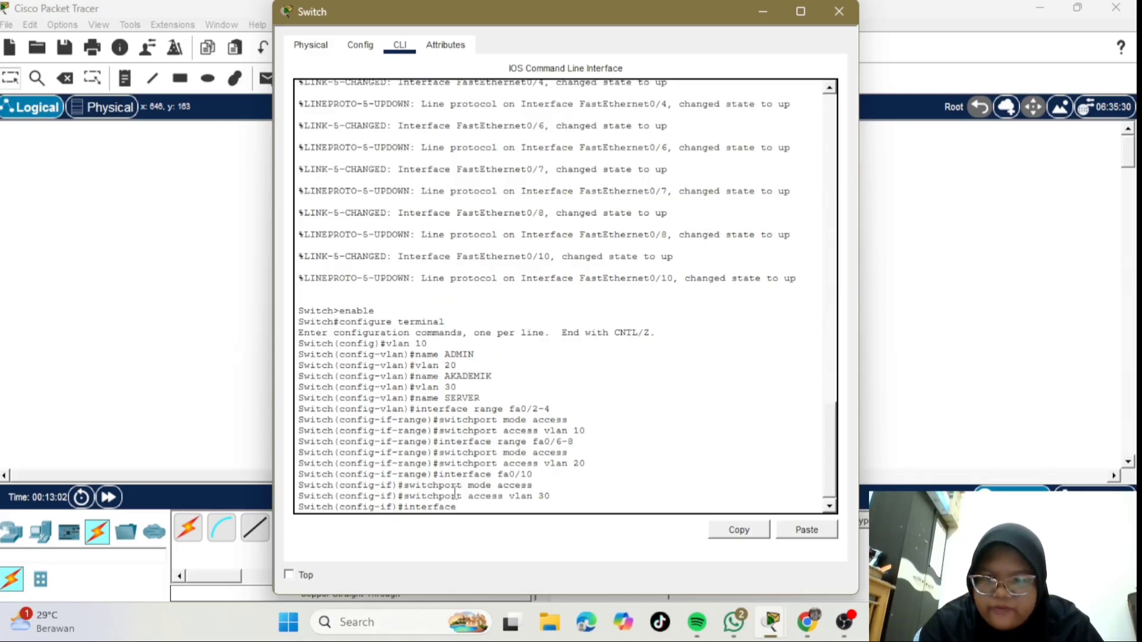
{"action": "type", "text": " fa0"}
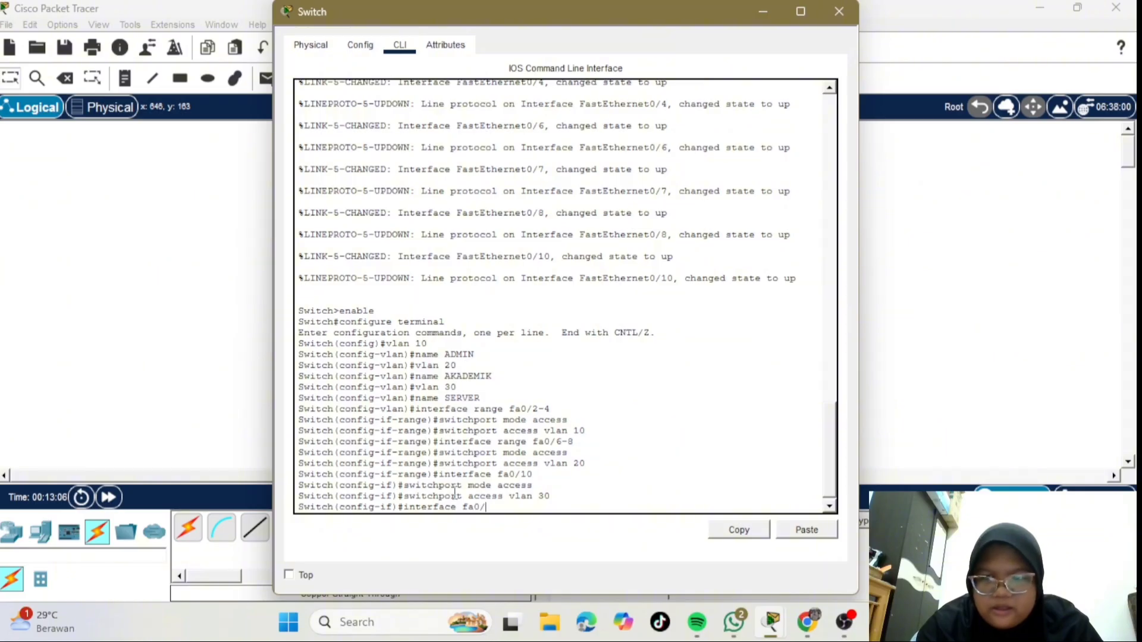
{"action": "type", "text": "/1"}
{"action": "key", "text": "Return"}
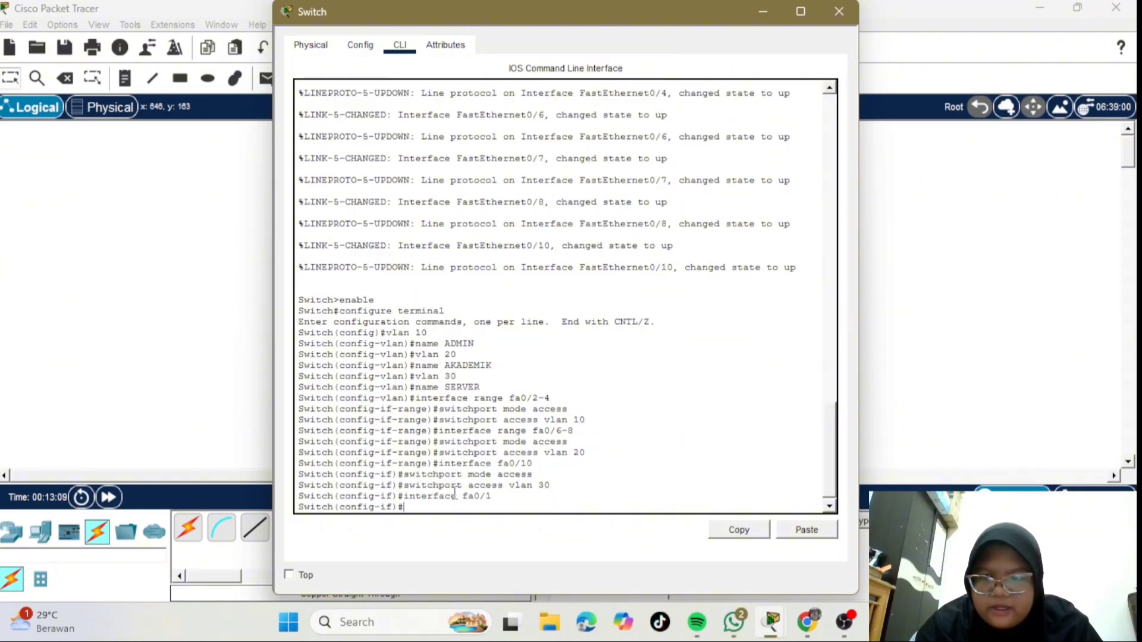
{"action": "type", "text": "switchport"}
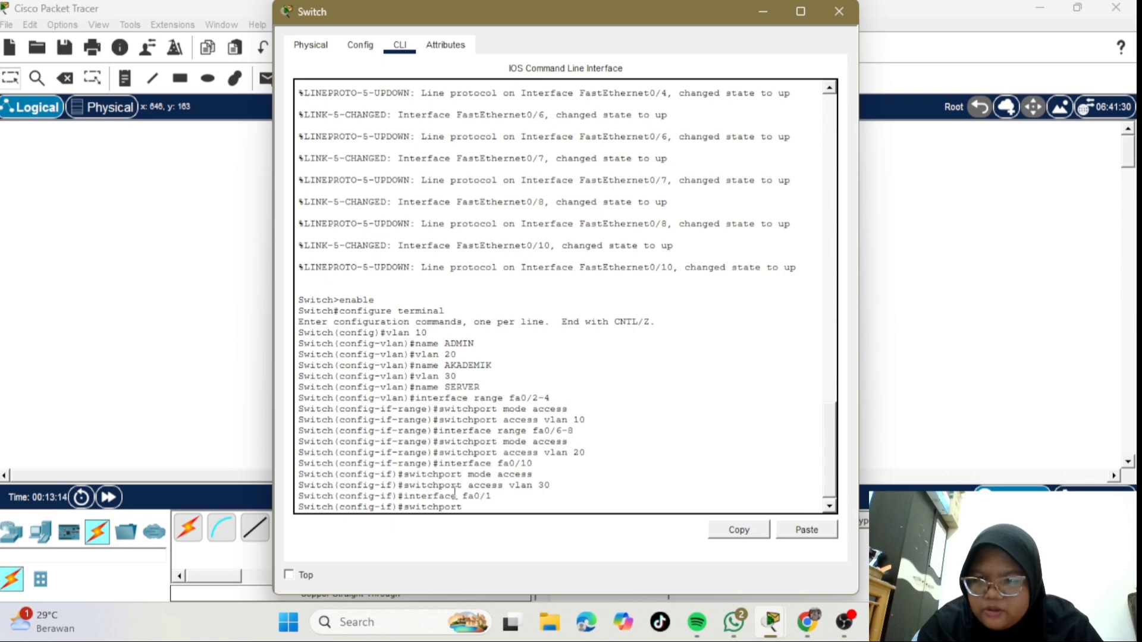
{"action": "type", "text": " mode trunk"}
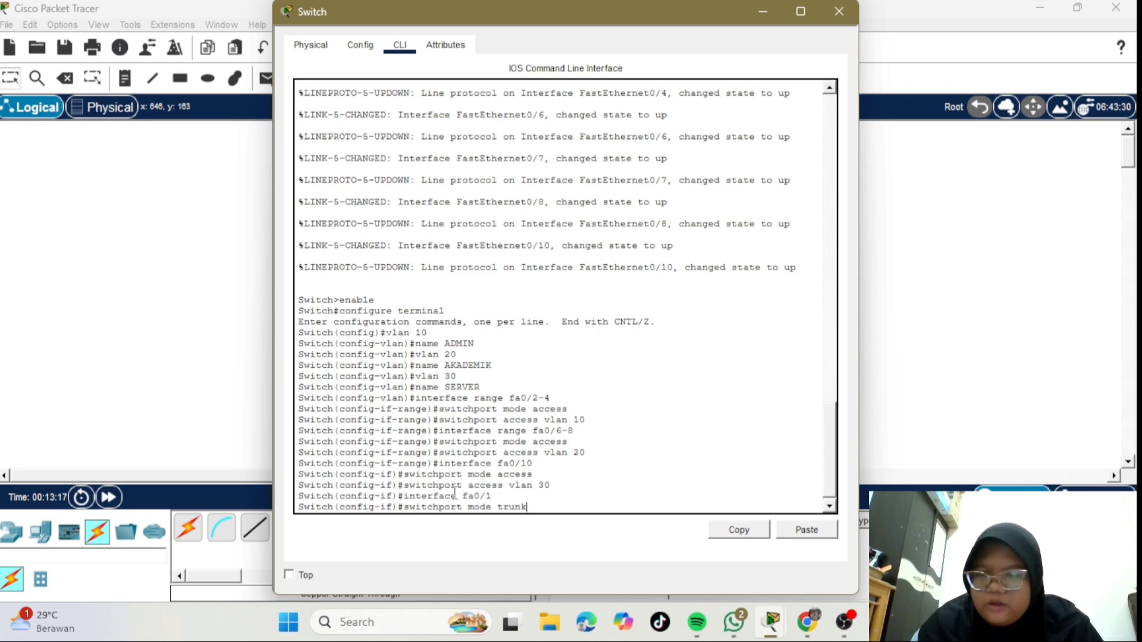
{"action": "key", "text": "Return"}
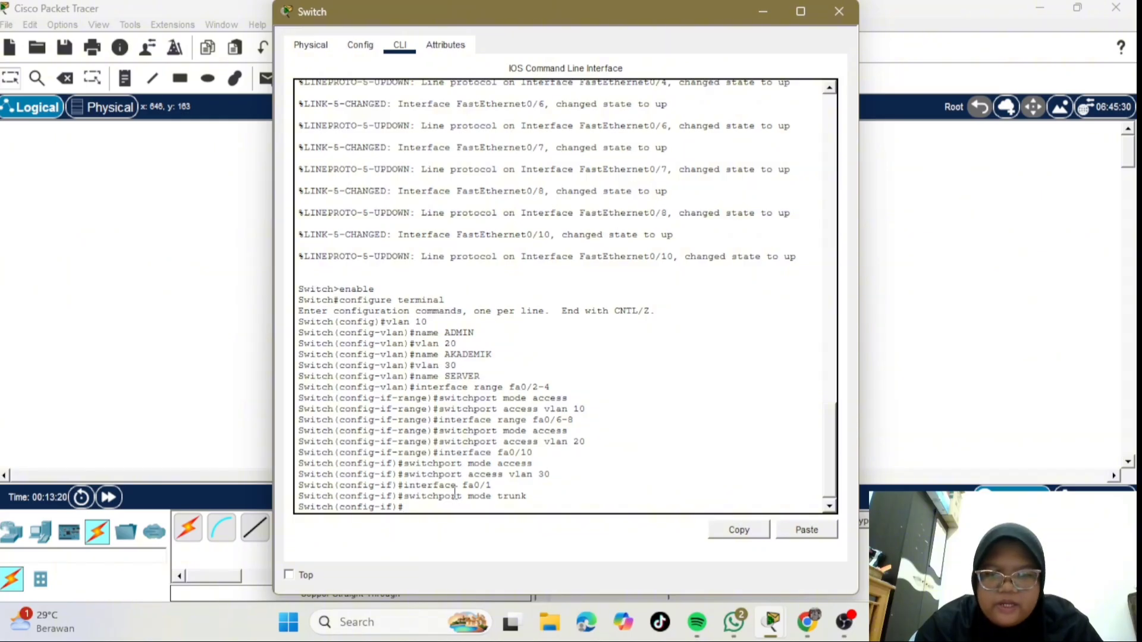
{"action": "type", "text": "exit"}
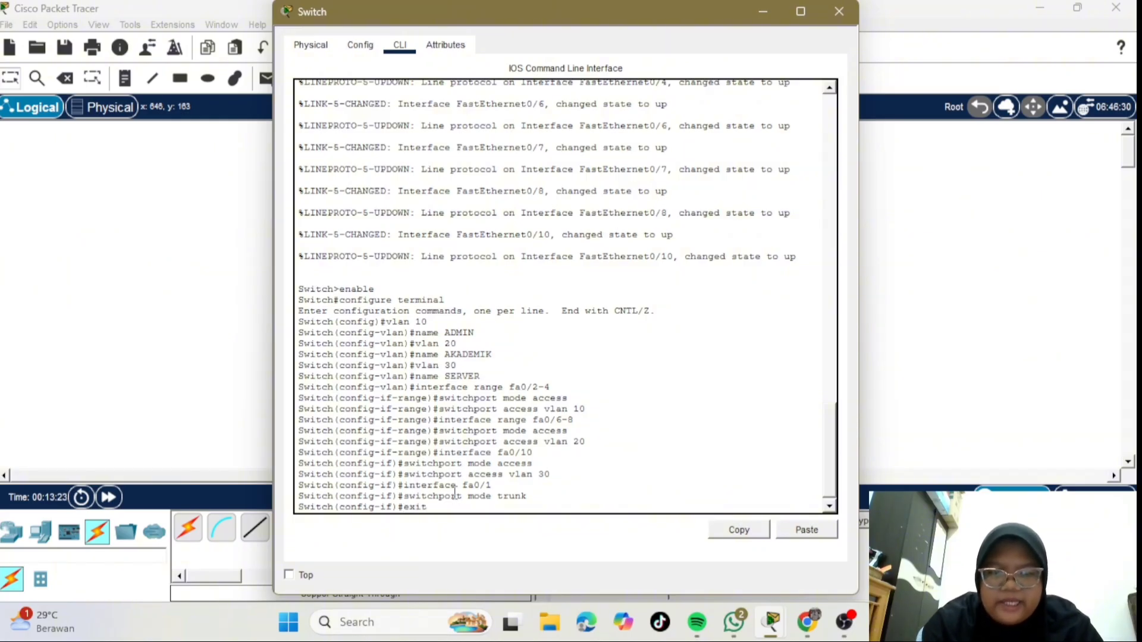
{"action": "key", "text": "Return"}
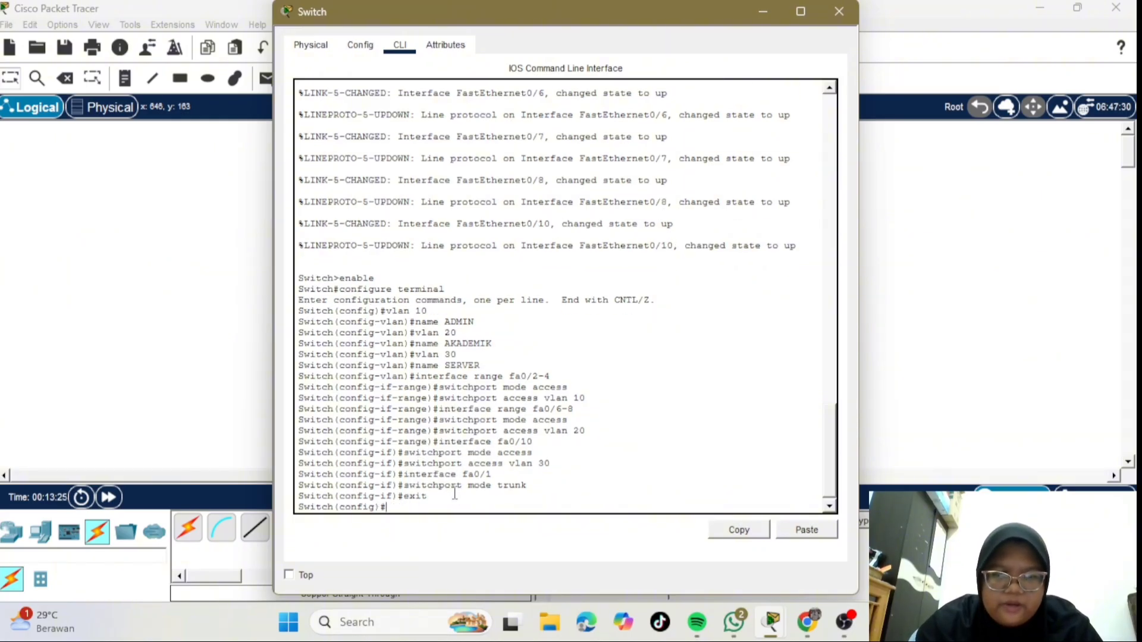
- Close the switch window and open the router's CLI, declining the initial configuration dialog
{"action": "left_click", "coordinate": [836, 10]}
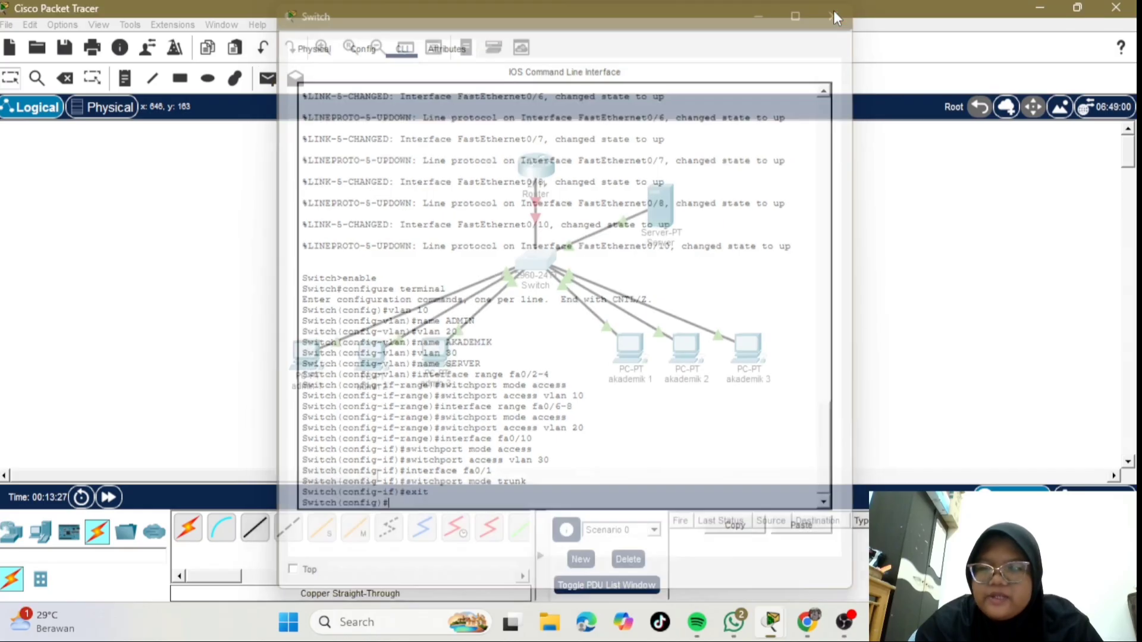
{"action": "left_click", "coordinate": [531, 168]}
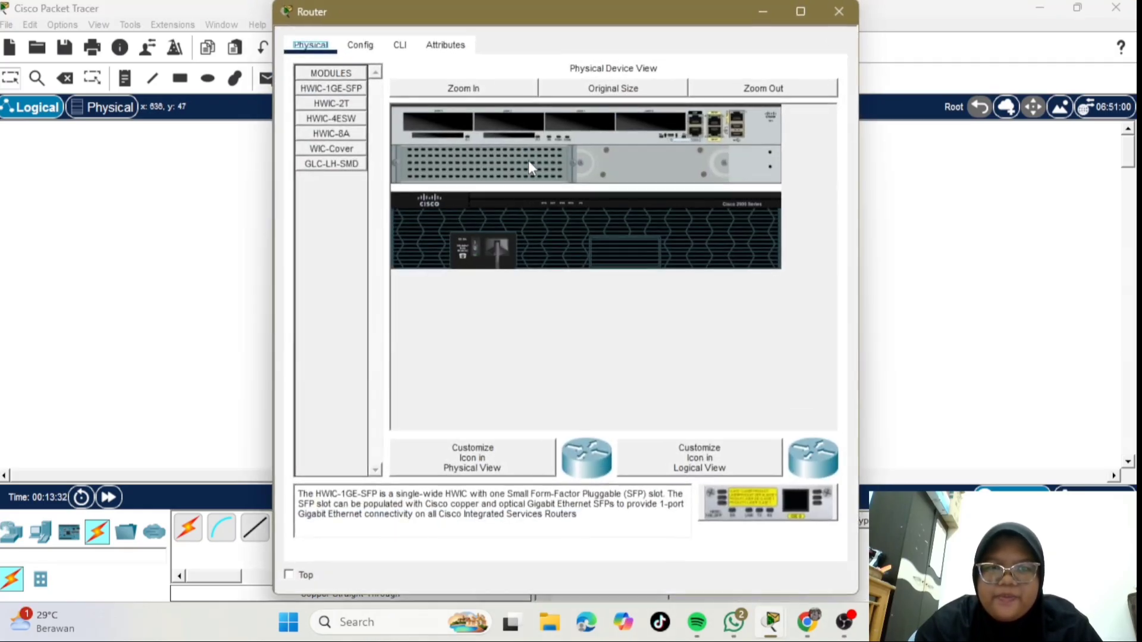
{"action": "left_click", "coordinate": [402, 52]}
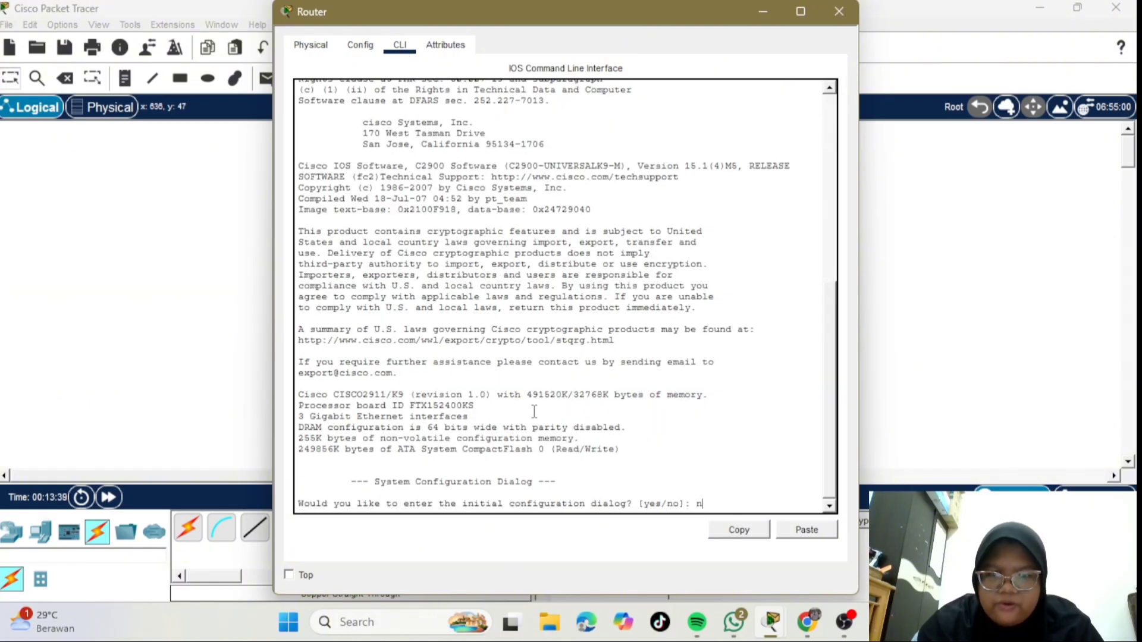
{"action": "type", "text": "n"}
{"action": "key", "text": "Return"}
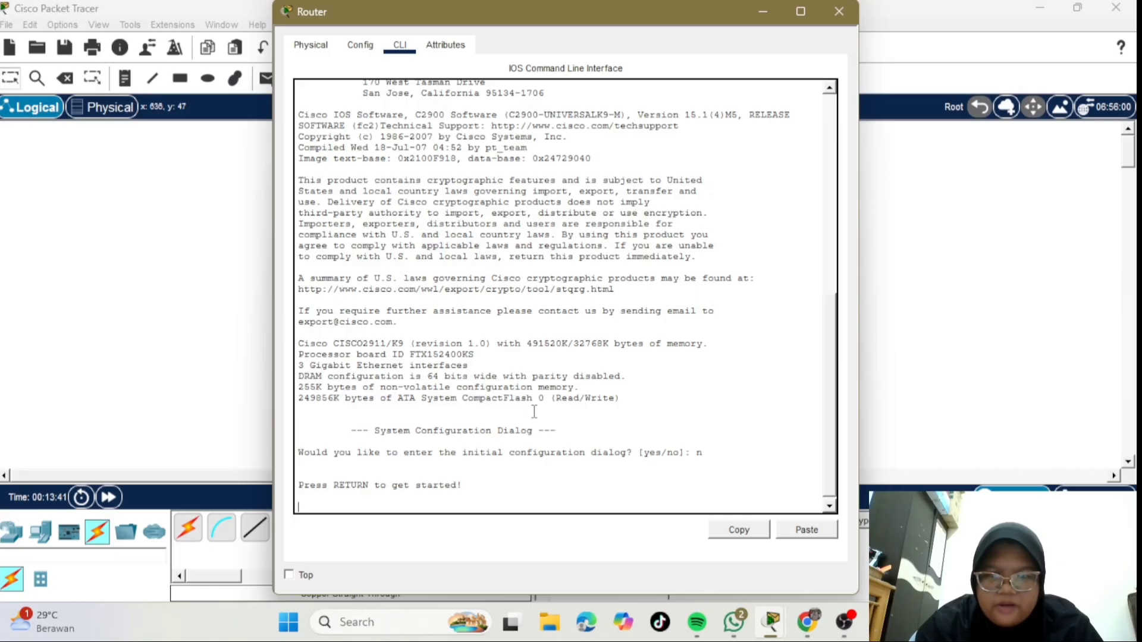
{"action": "key", "text": "Return"}
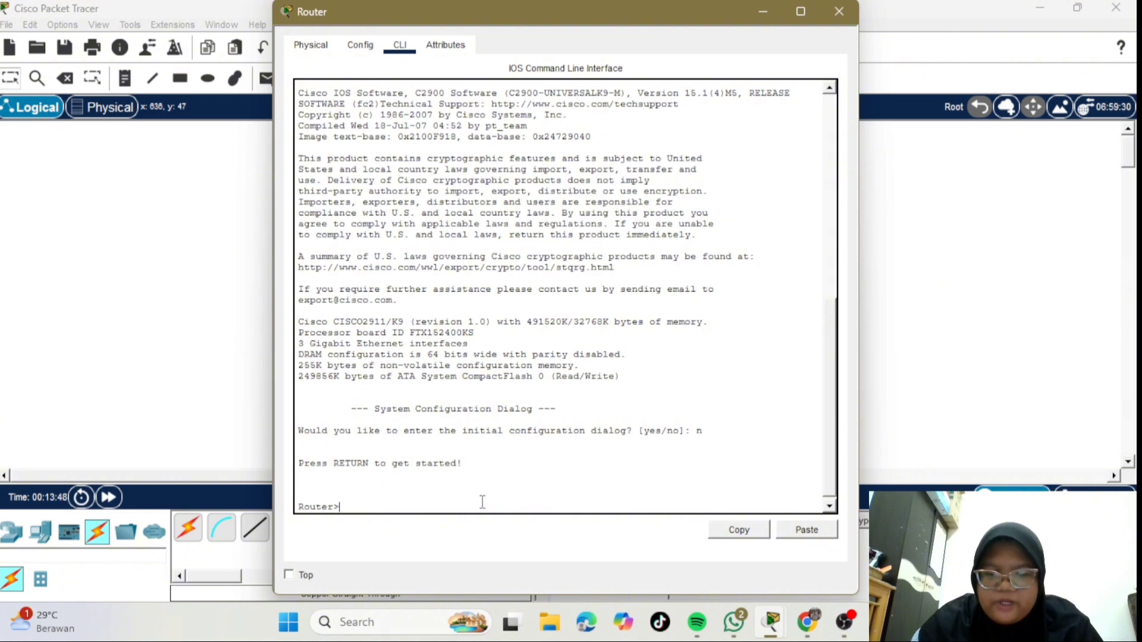
- Enter privileged mode with enable and begin configure terminal on the router
{"action": "type", "text": "enable"}
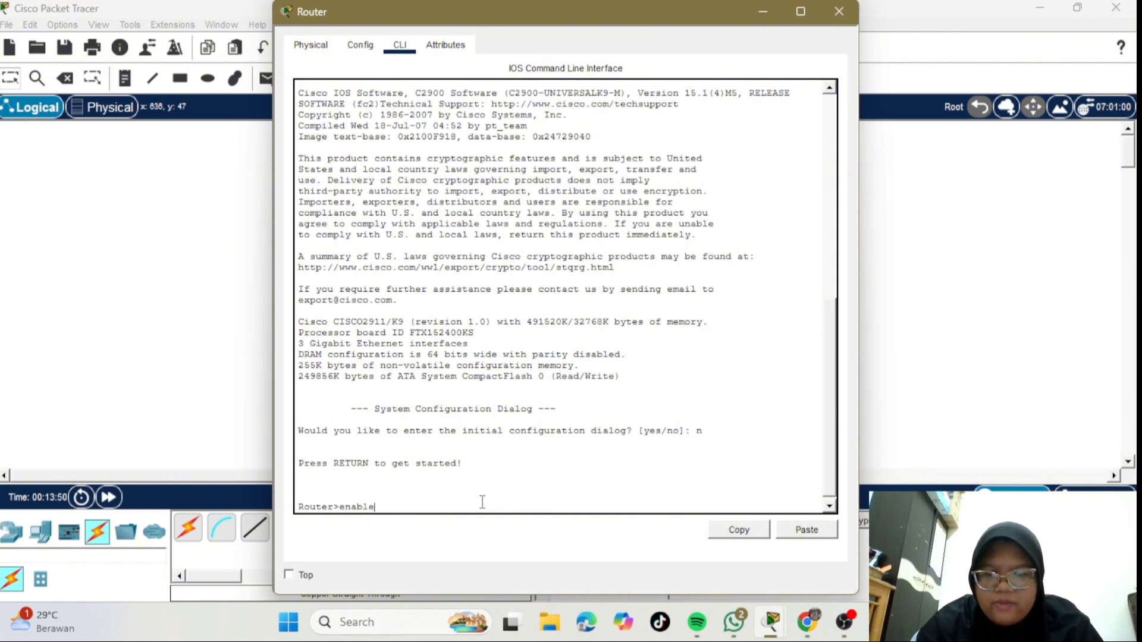
{"action": "key", "text": "Return"}
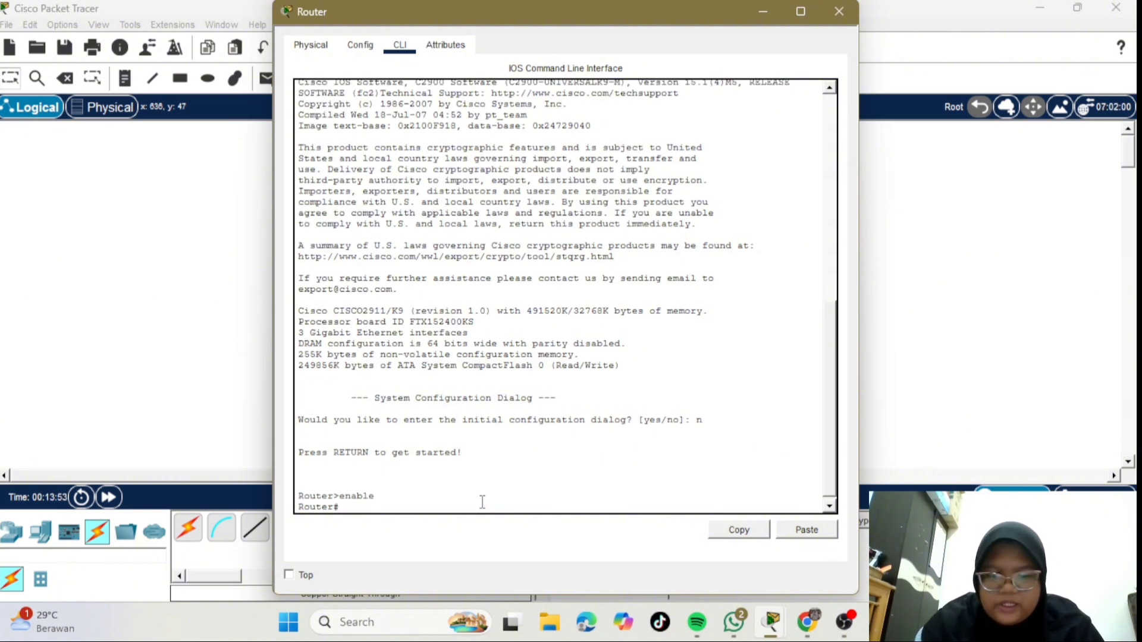
{"action": "type", "text": "configure"}
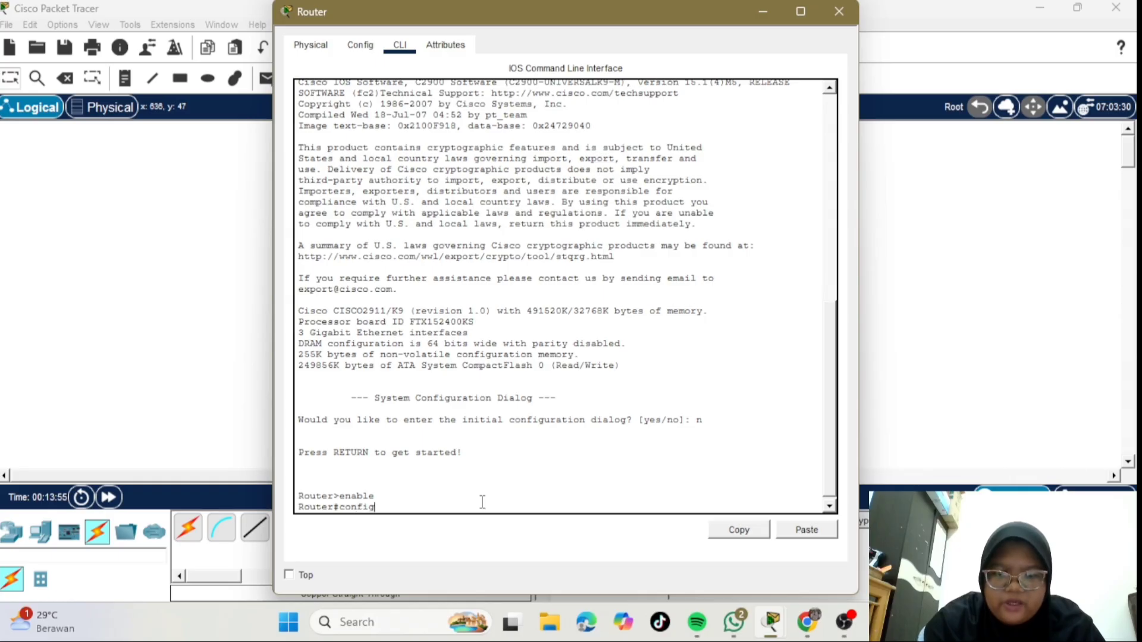
{"action": "type", "text": " terminal"}
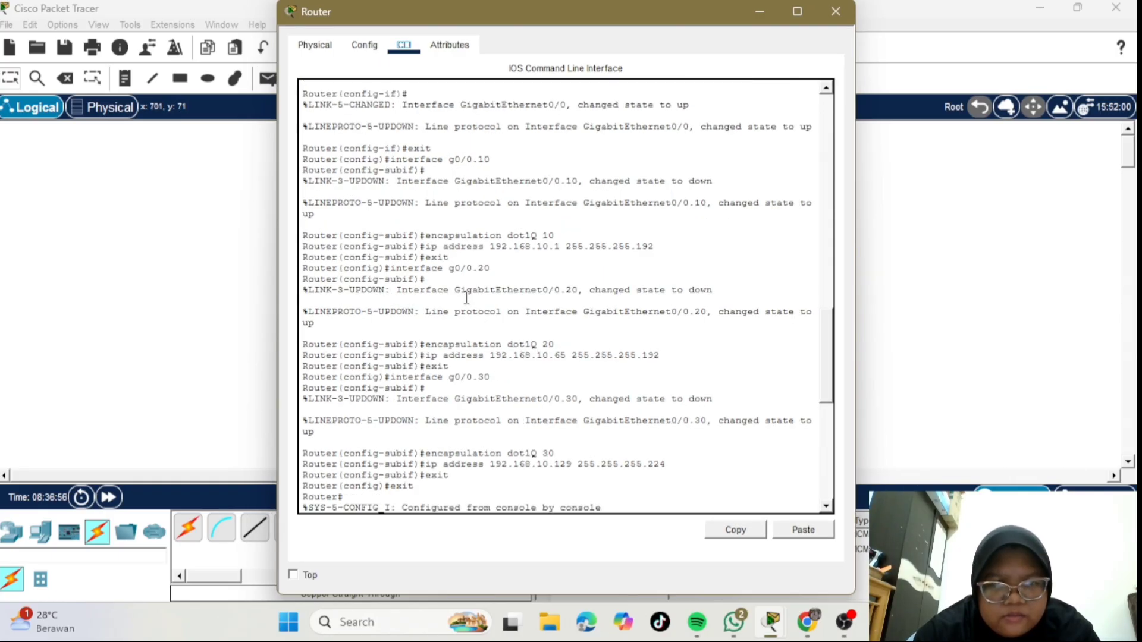
- Run show ip interface brief and confirm g0/0.10, .20, .30 are up with 192.168.10.1, .65, .129
{"action": "type", "text": "show ip interface brief"}
{"action": "key", "text": "Return"}
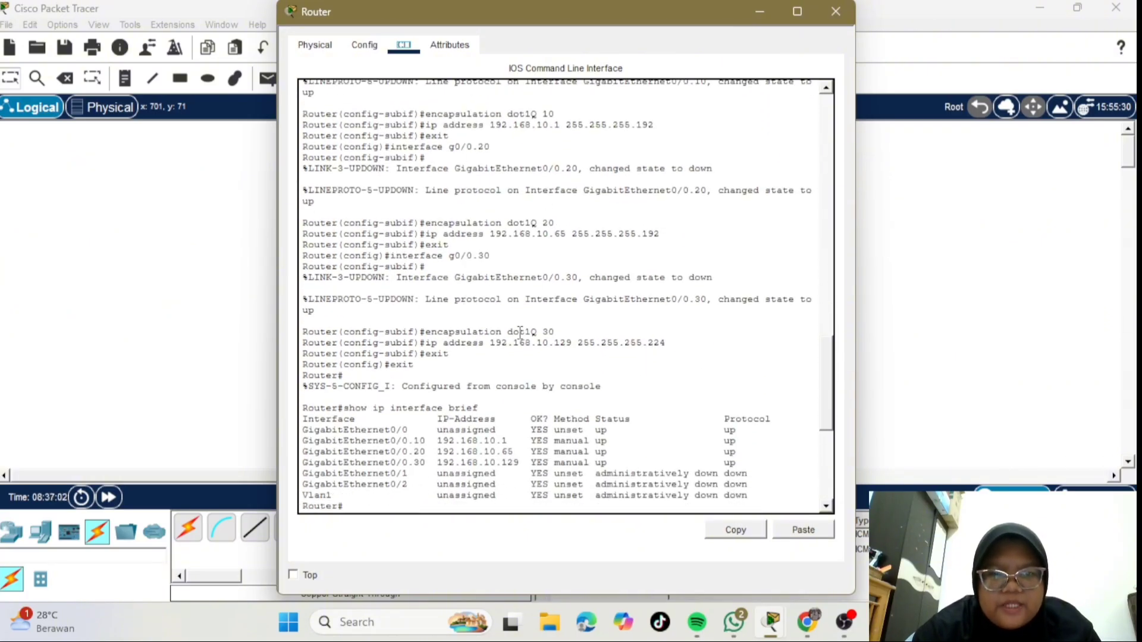
{"action": "scroll", "coordinate": [520, 332], "scroll_direction": "up", "scroll_amount": 5}
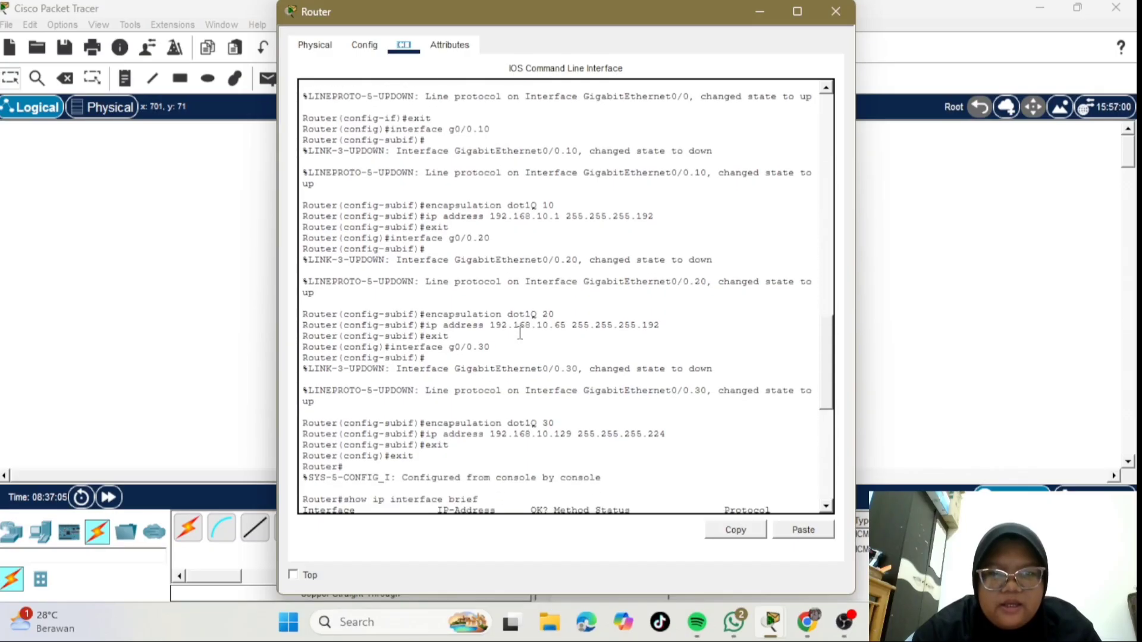
{"action": "scroll", "coordinate": [520, 333], "scroll_direction": "down", "scroll_amount": 1}
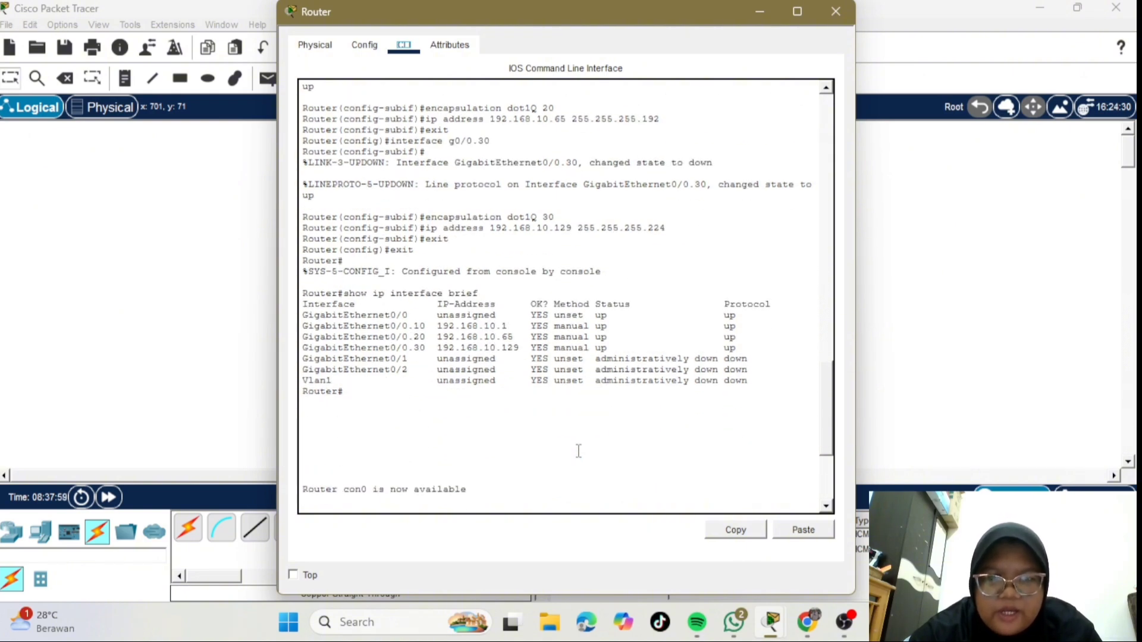
{"action": "scroll", "coordinate": [577, 449], "scroll_direction": "up", "scroll_amount": 2}
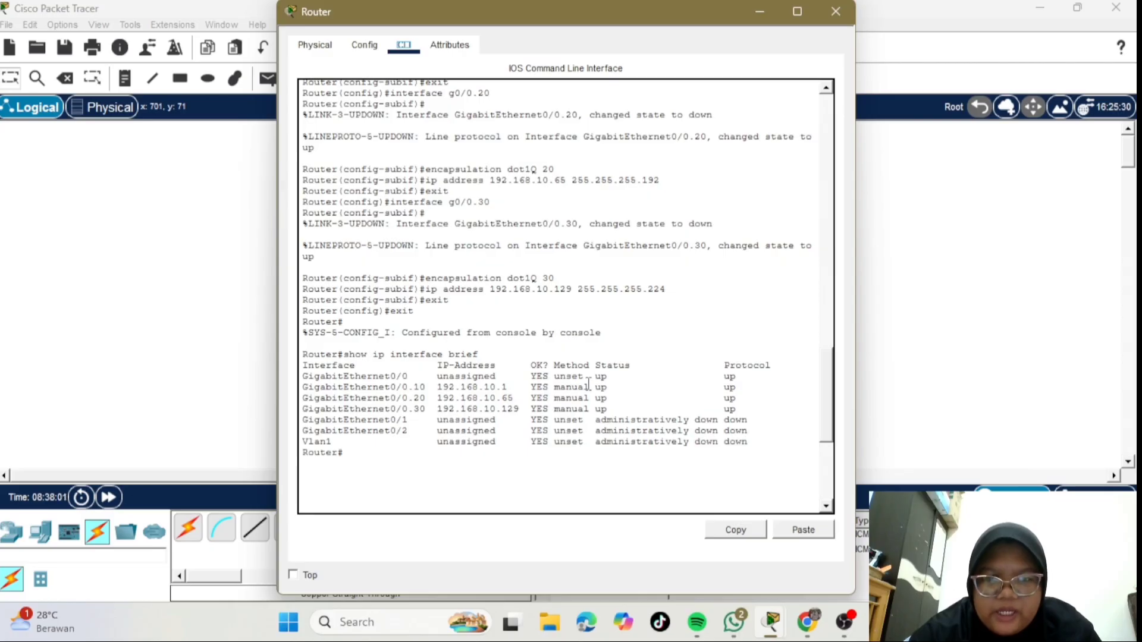
{"action": "scroll", "coordinate": [622, 425], "scroll_direction": "down", "scroll_amount": 7}
{"action": "scroll", "coordinate": [630, 428], "scroll_direction": "up", "scroll_amount": 4}
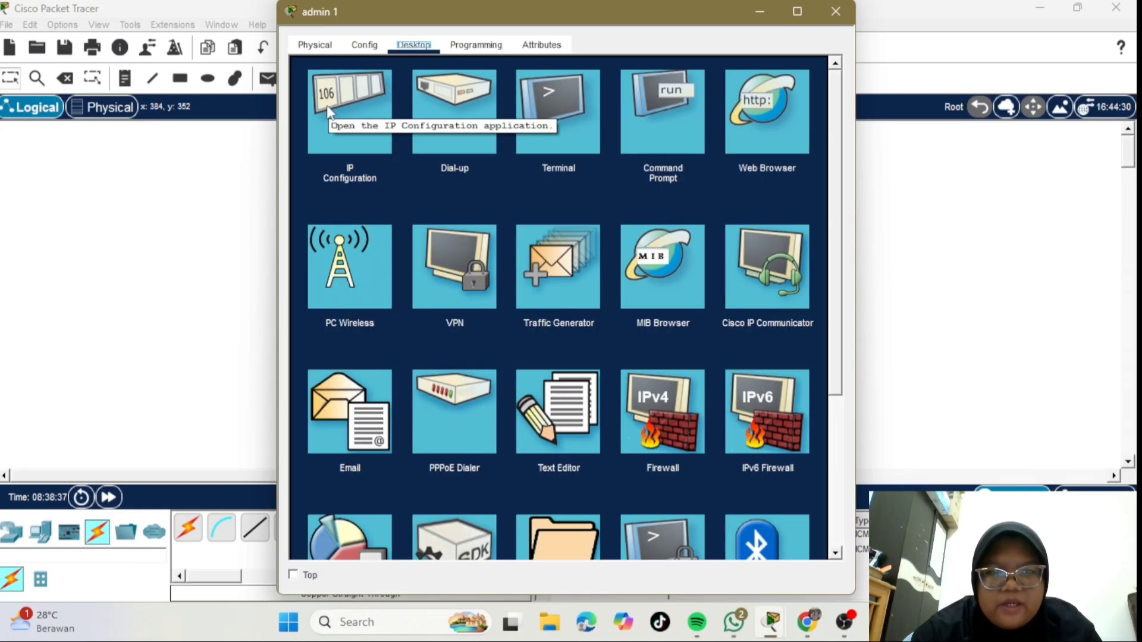
- Check admin 1 (192.168.10.2) and admin 2 (192.168.10.3) use gateway 192.168.10.1, closing both windows
{"action": "left_click", "coordinate": [327, 105]}
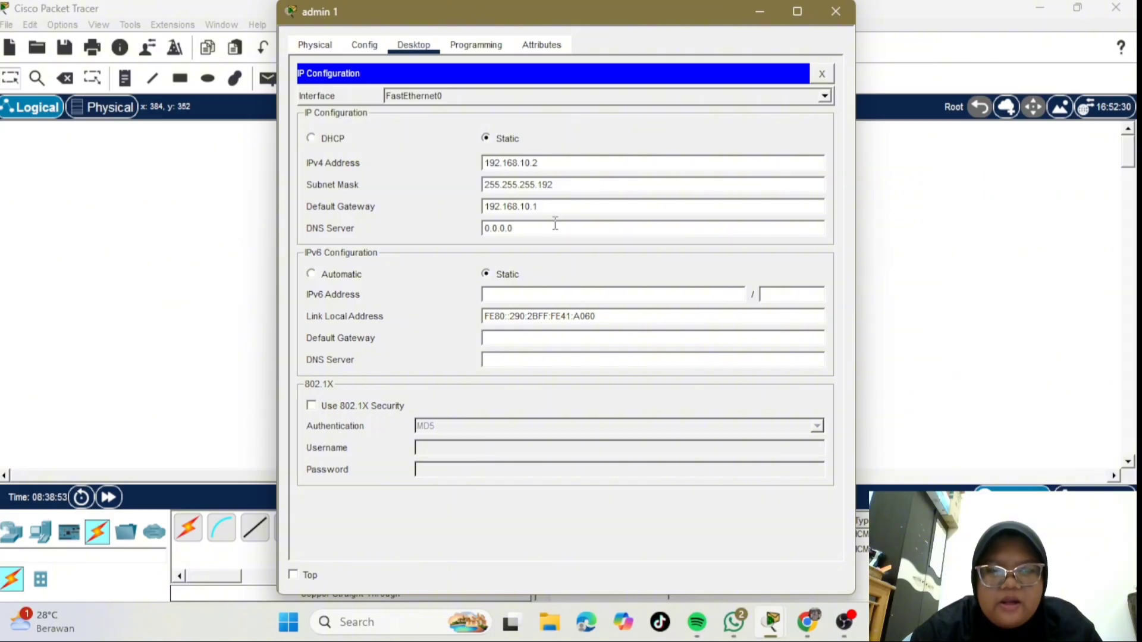
{"action": "left_click", "coordinate": [836, 12]}
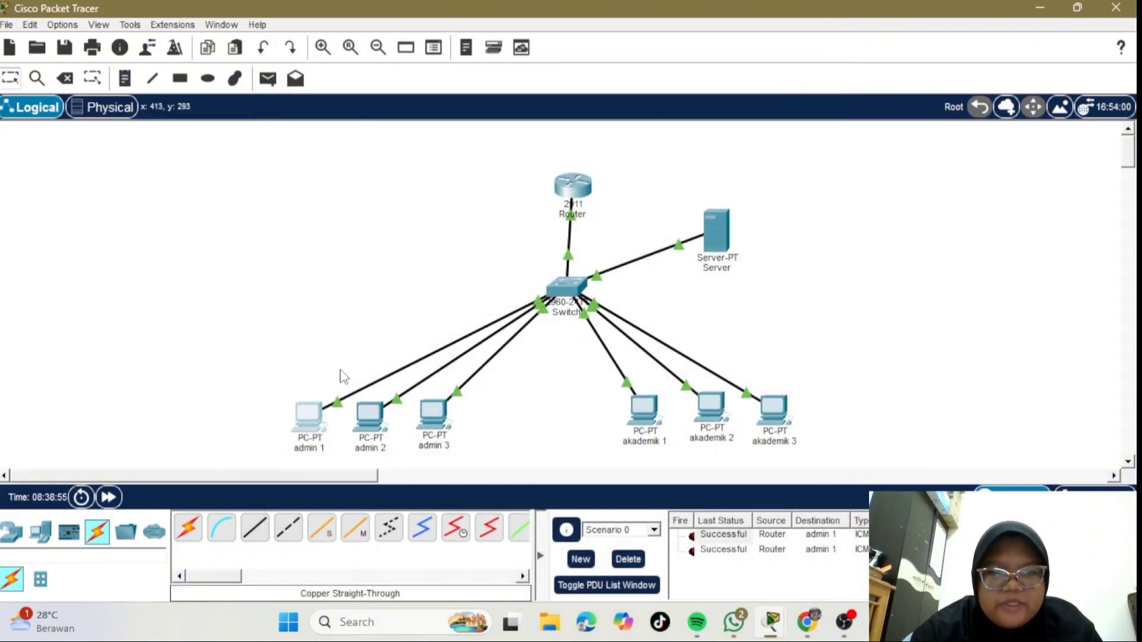
{"action": "left_click", "coordinate": [364, 424]}
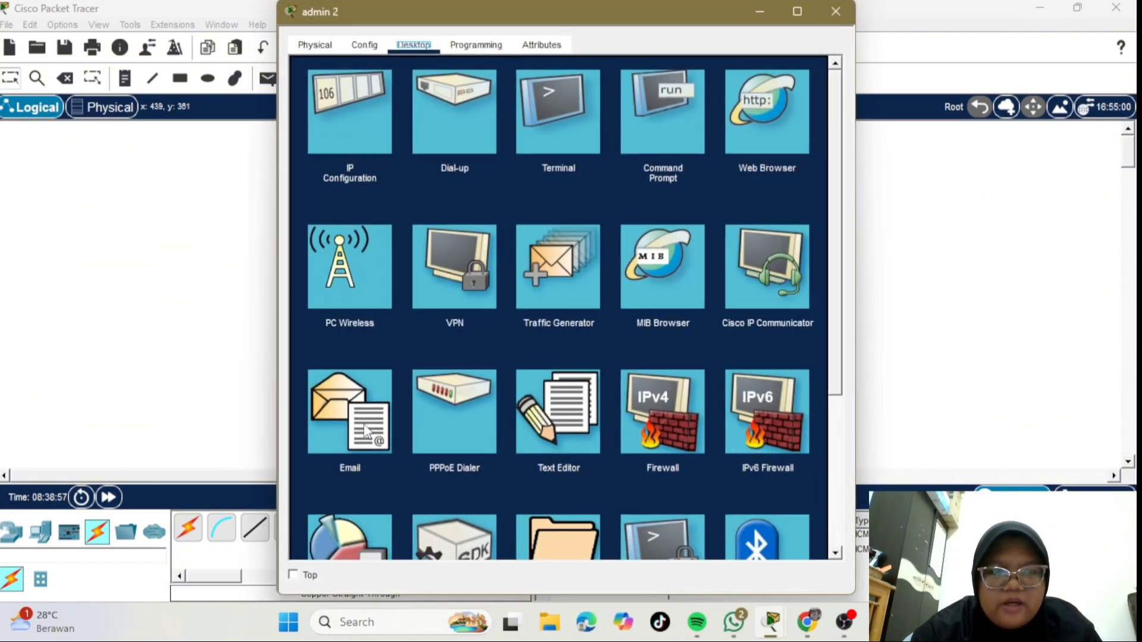
{"action": "left_click", "coordinate": [357, 120]}
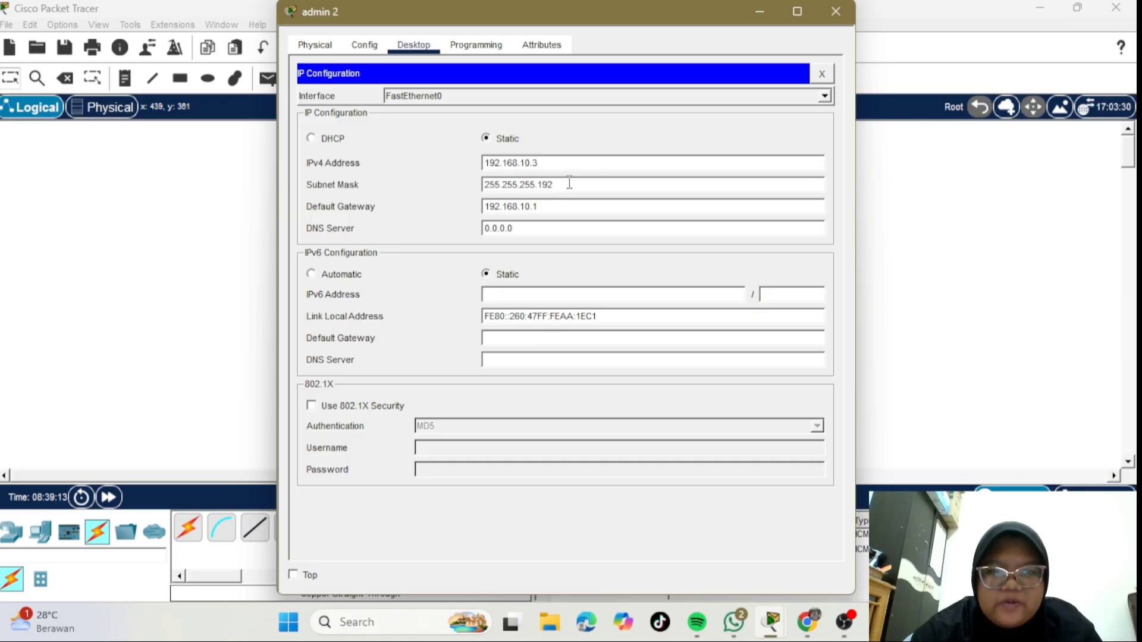
{"action": "left_click", "coordinate": [836, 12]}
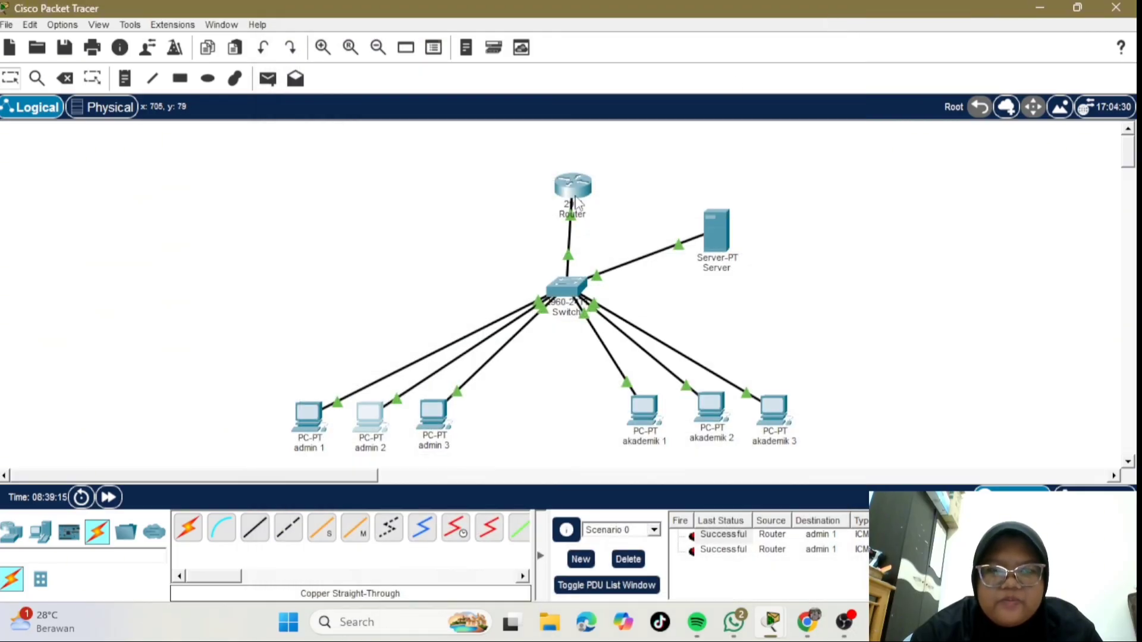
{"action": "left_click", "coordinate": [426, 411]}
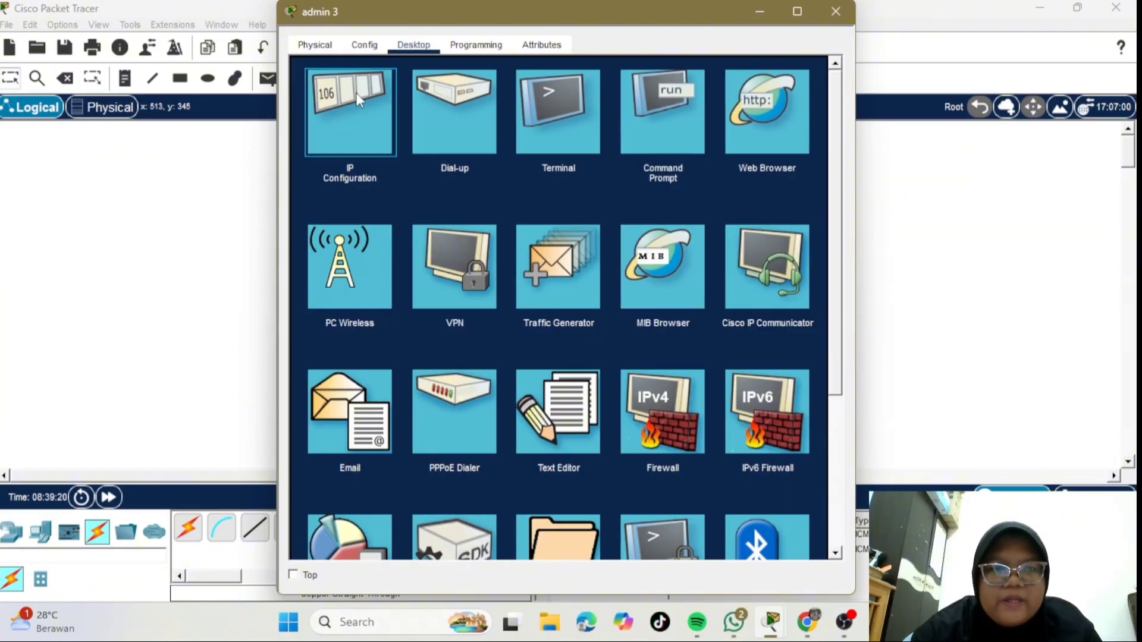
{"action": "left_click", "coordinate": [355, 96]}
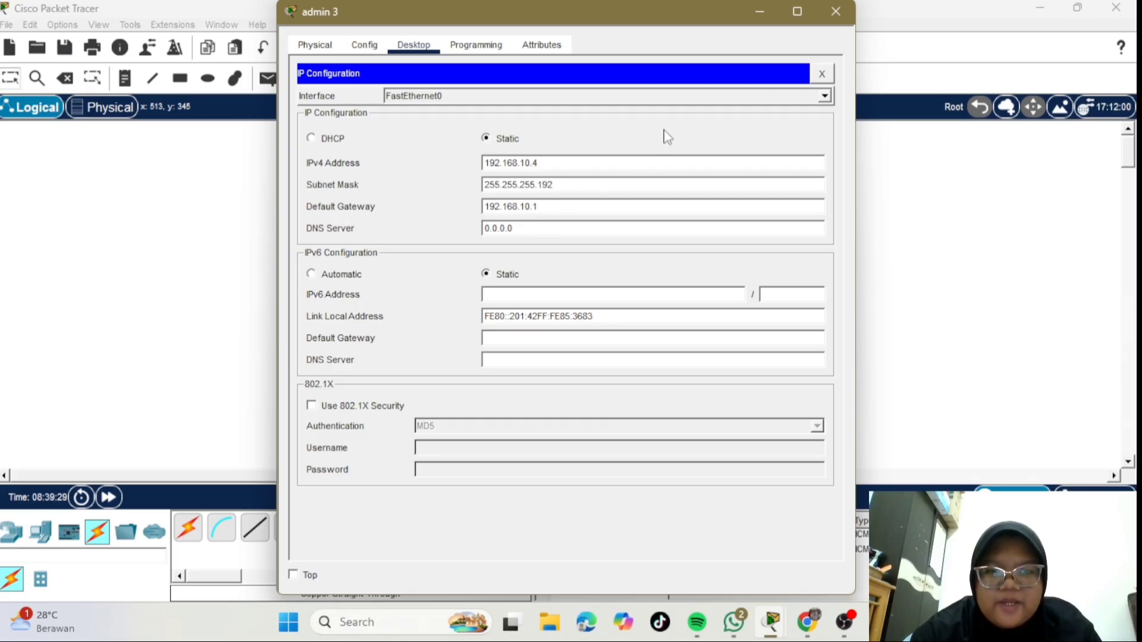
{"action": "left_click", "coordinate": [836, 12]}
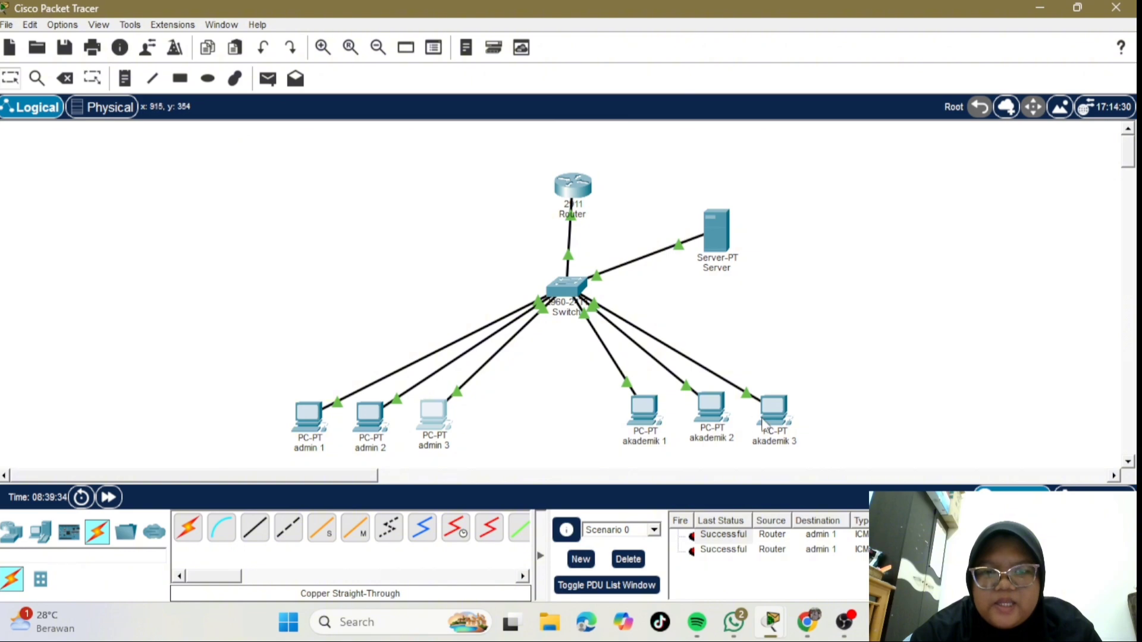
{"action": "left_click", "coordinate": [638, 413]}
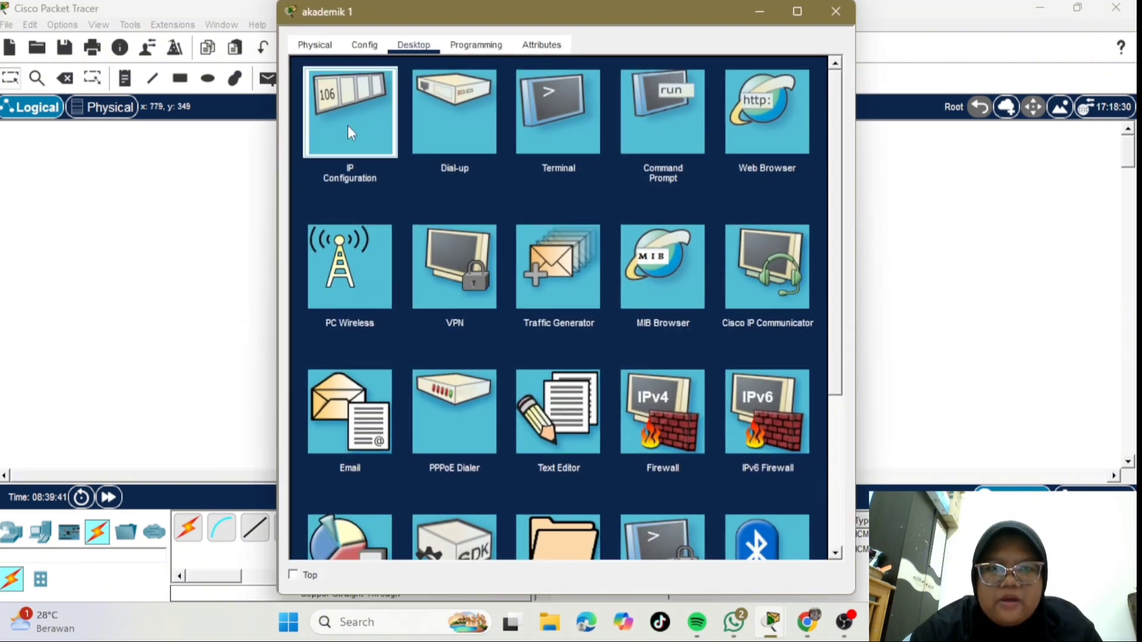
{"action": "left_click", "coordinate": [347, 124]}
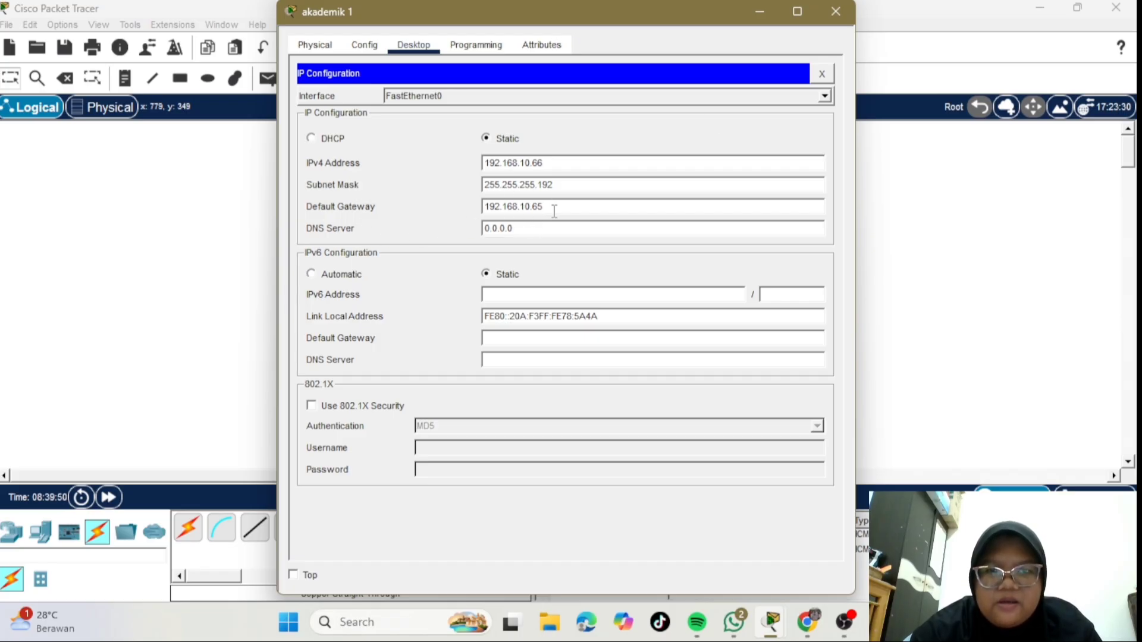
{"action": "left_click", "coordinate": [836, 11]}
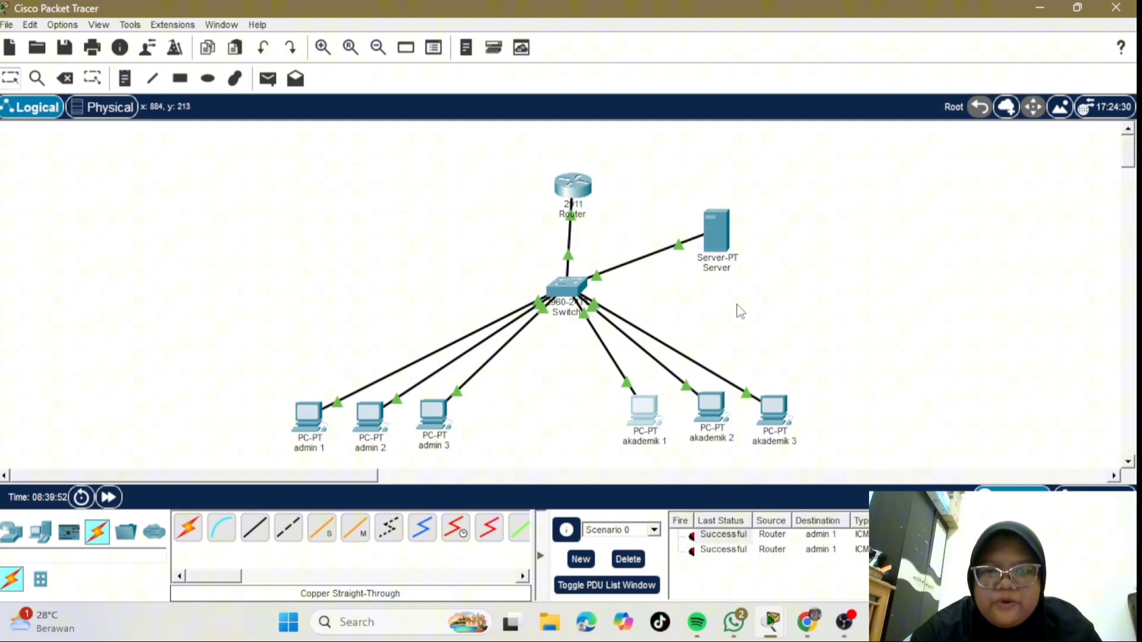
{"action": "left_click", "coordinate": [711, 404]}
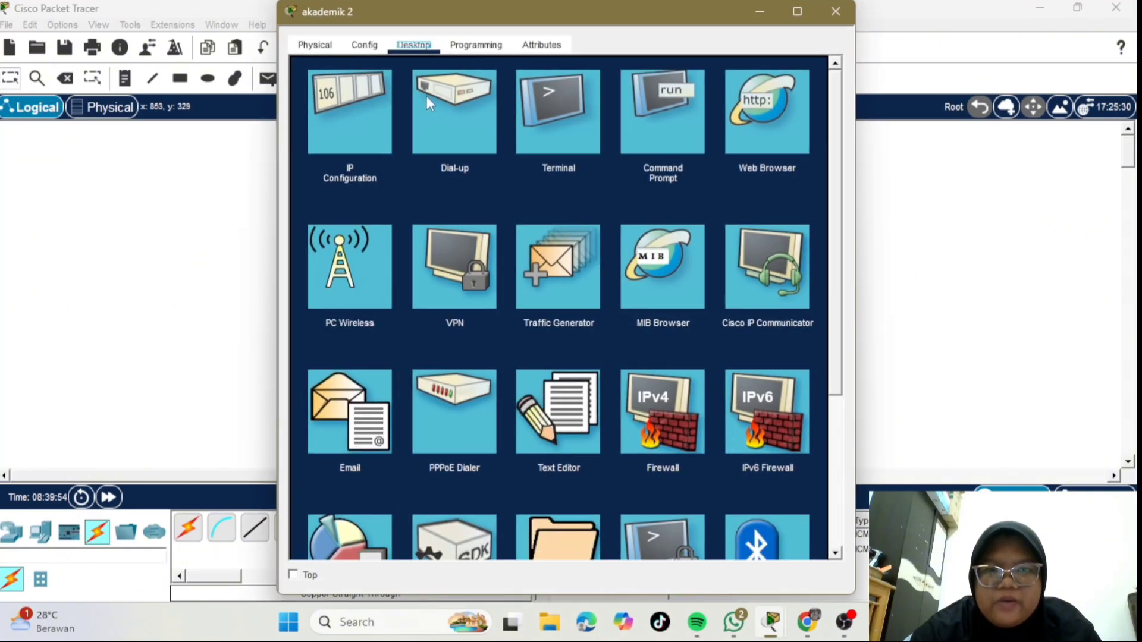
{"action": "left_click", "coordinate": [358, 115]}
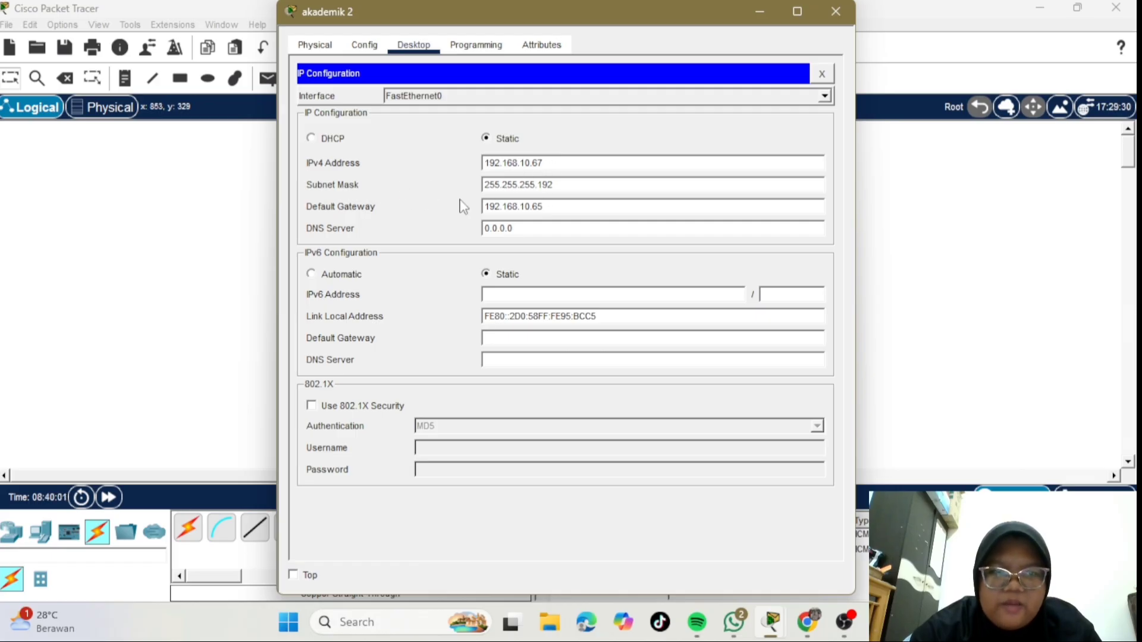
{"action": "left_click", "coordinate": [832, 13]}
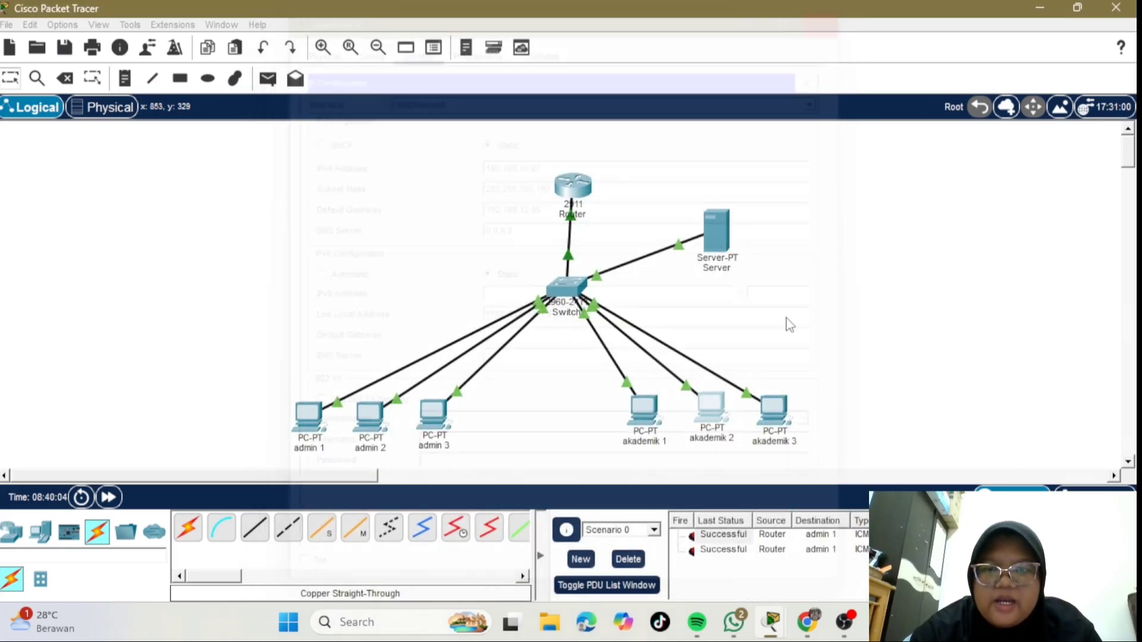
- Check akademik 3's static IP 192.168.10.68 with gateway 192.168.10.65, then open the Server's window
{"action": "left_click", "coordinate": [789, 414]}
{"action": "left_click", "coordinate": [359, 138]}
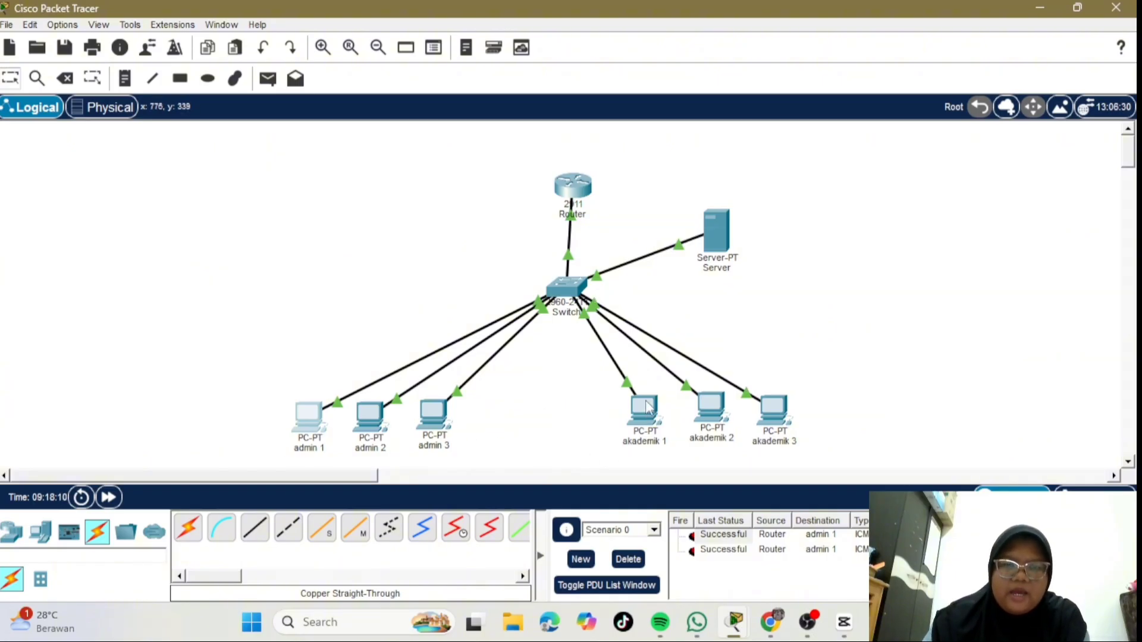
{"action": "left_click", "coordinate": [715, 232]}
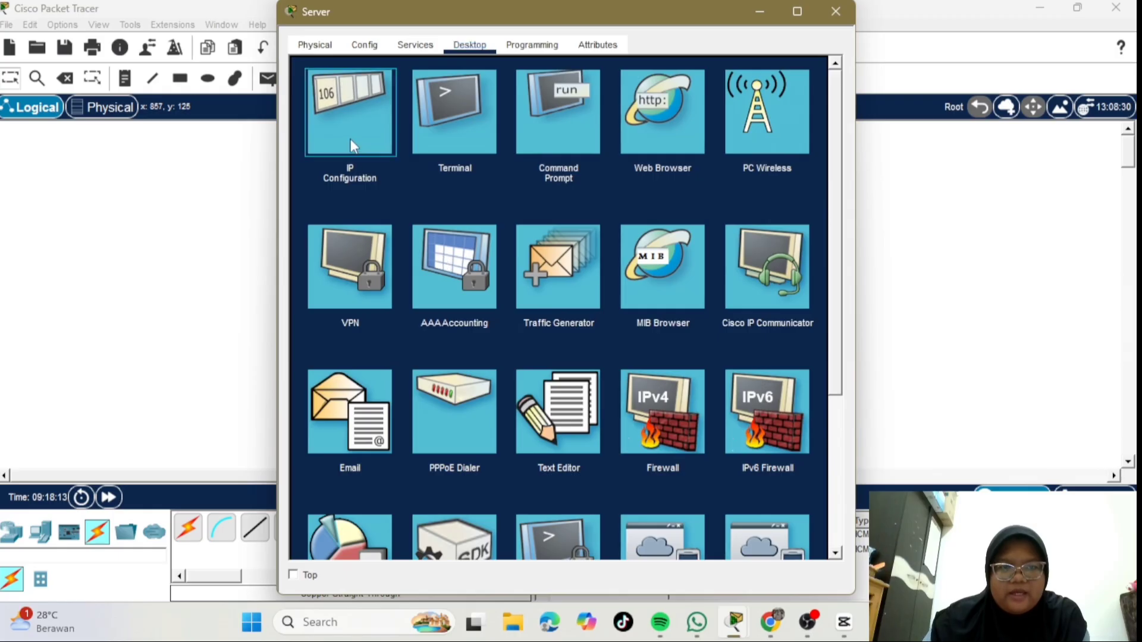
- Review the Server's static IP 192.168.10.130, mask 255.255.255.224, gateway 192.168.10.129
{"action": "left_click", "coordinate": [350, 140]}
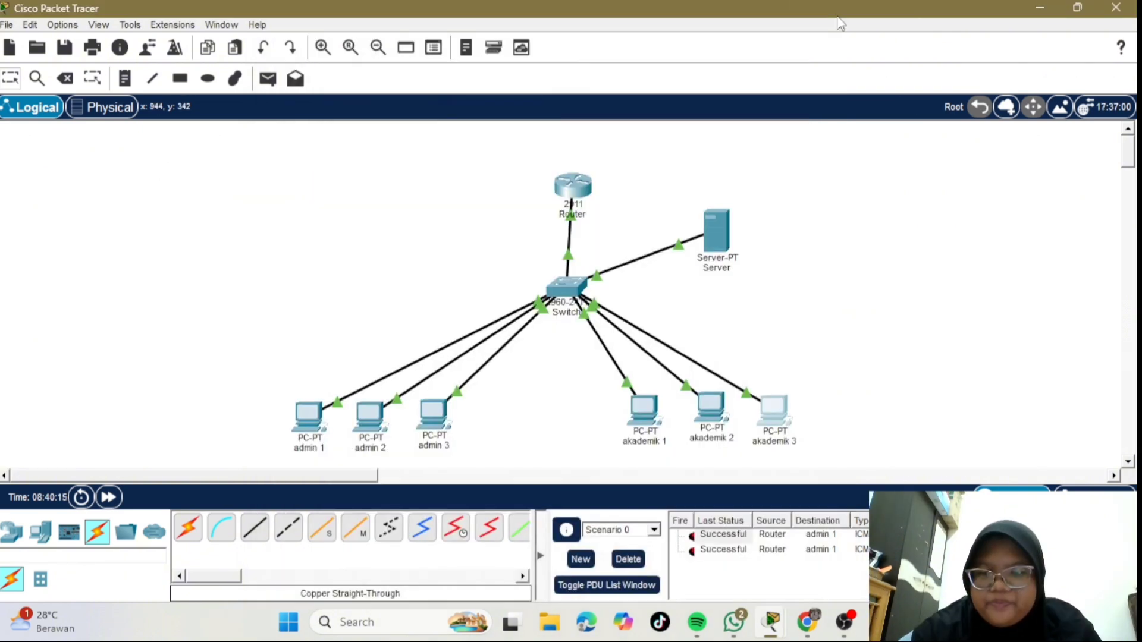
- Close the Server window and open the admin 1 PC's device window
{"action": "left_click", "coordinate": [836, 12]}
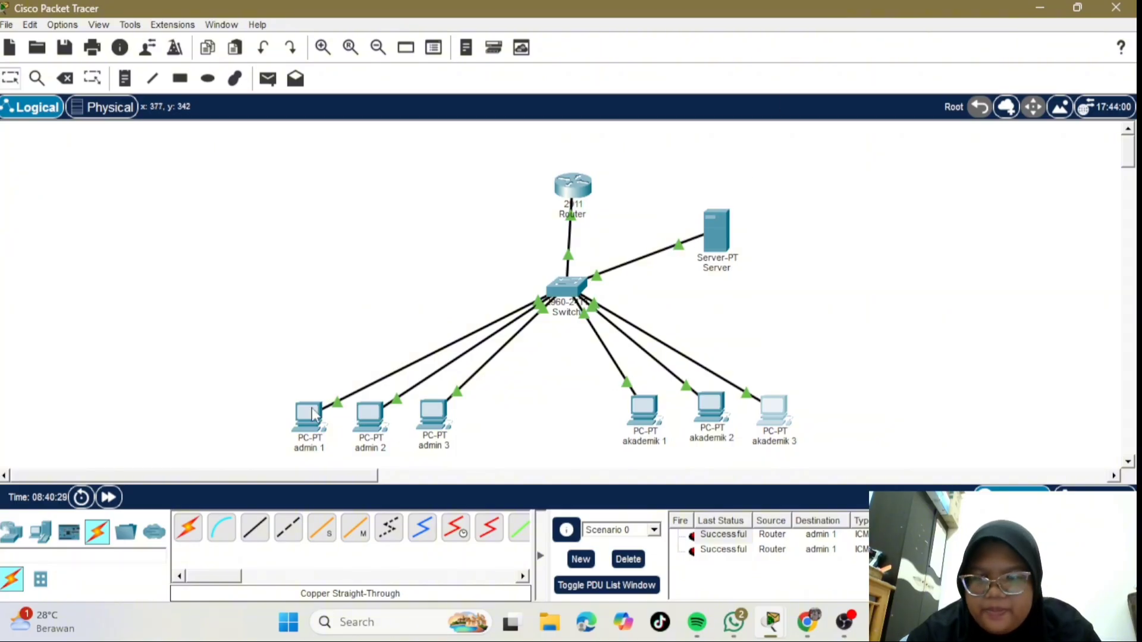
{"action": "mouse_move", "coordinate": [297, 412]}
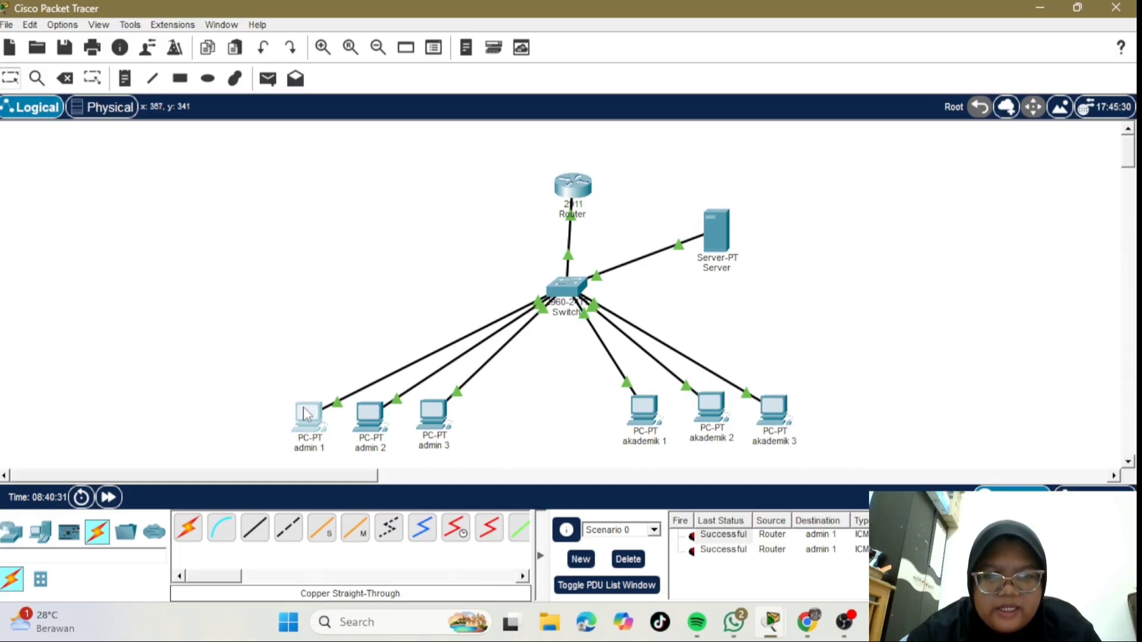
{"action": "left_click", "coordinate": [303, 413]}
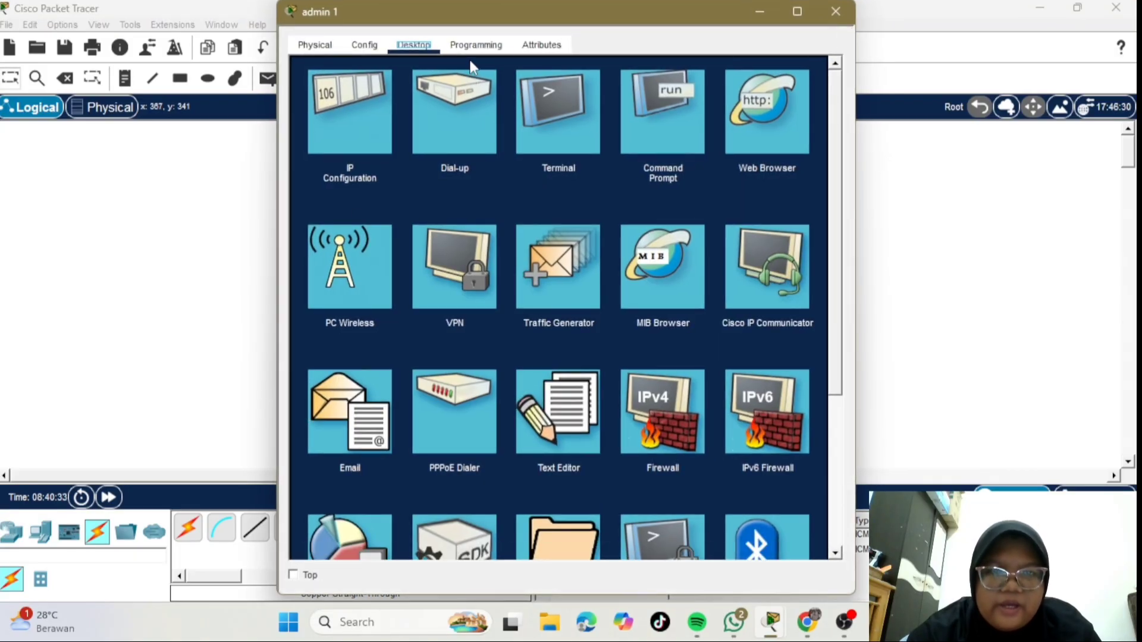
- Open admin 1's Command Prompt to review its pings to 192.168.10.66 and 192.168.10.67
{"action": "left_click", "coordinate": [664, 138]}
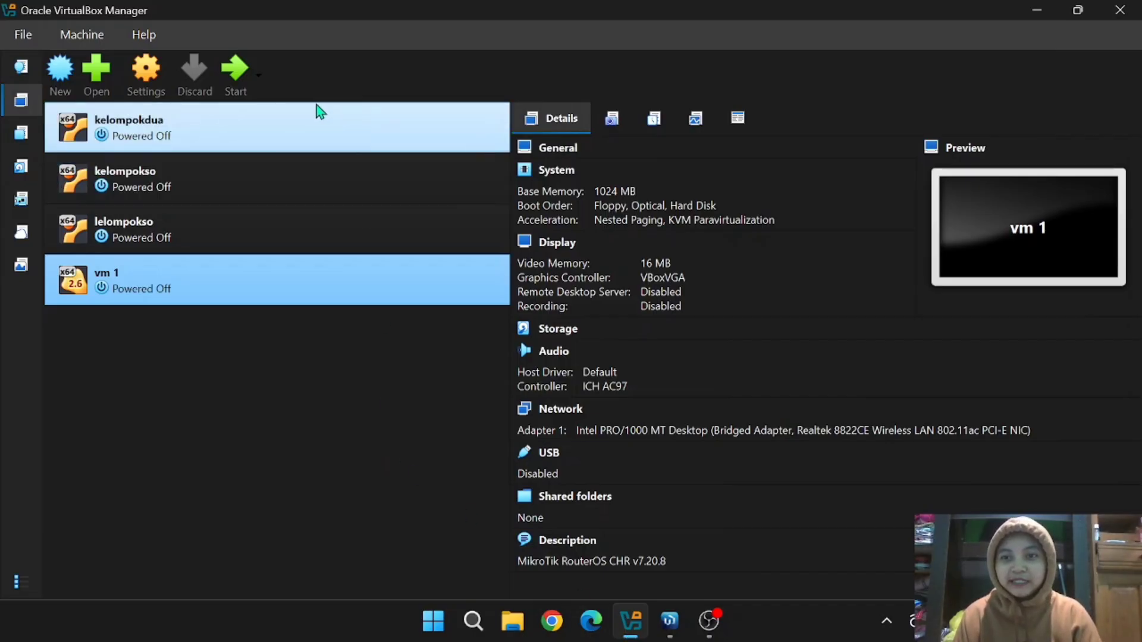
- Power on vm 1 until MikroTik 7.20.8 reaches its login prompt, dismissing the keyboard capture notice
{"action": "left_click", "coordinate": [233, 69]}
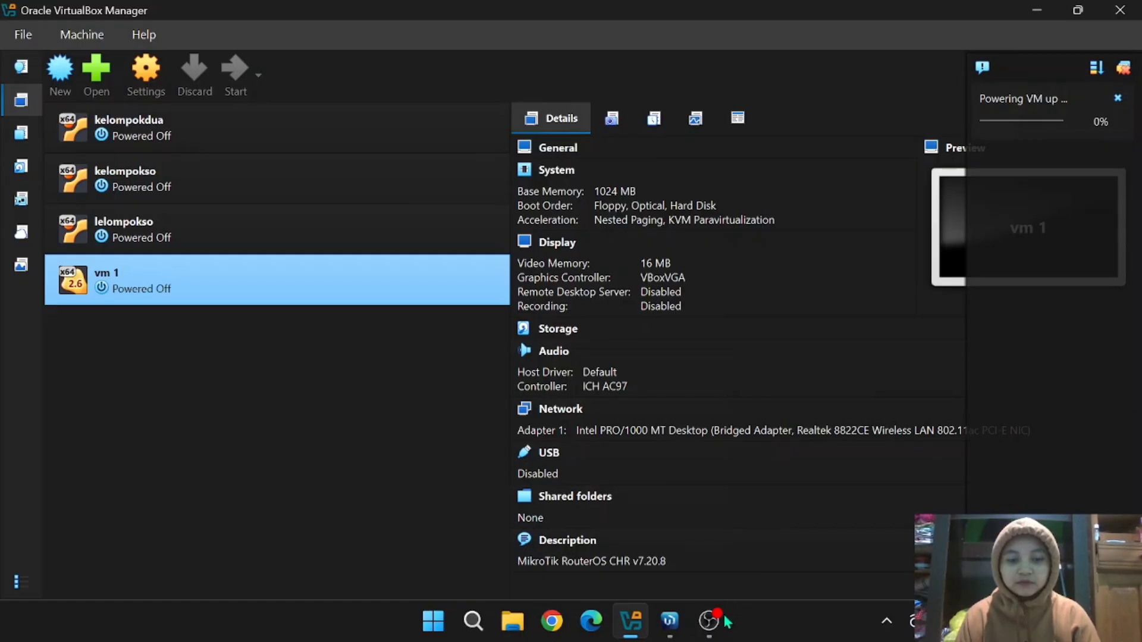
{"action": "mouse_move", "coordinate": [706, 635]}
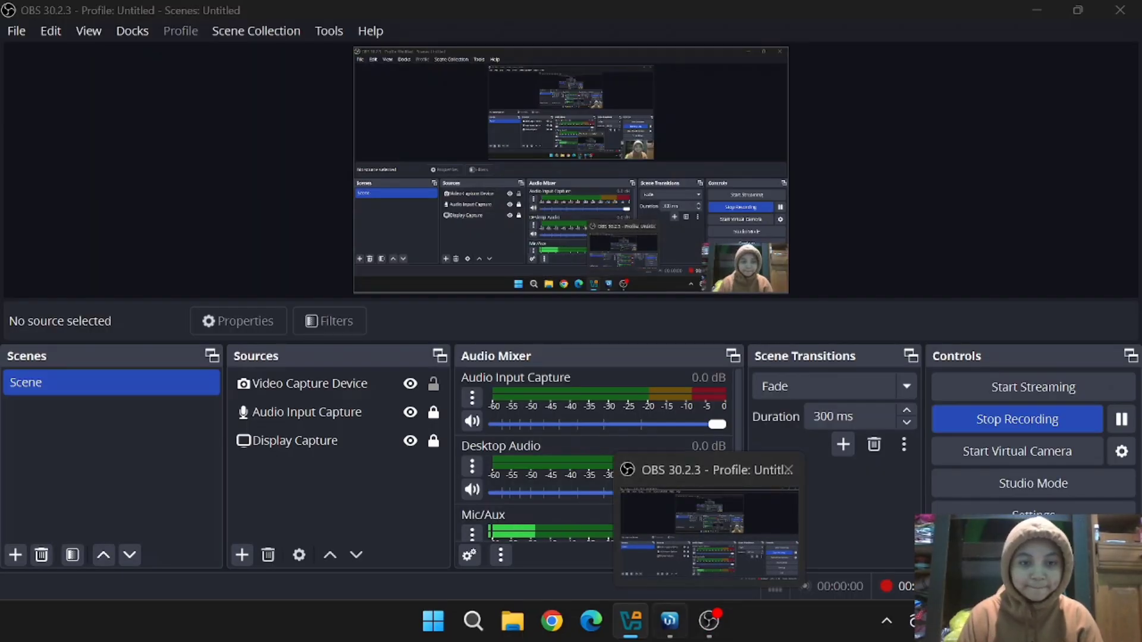
{"action": "mouse_move", "coordinate": [642, 483]}
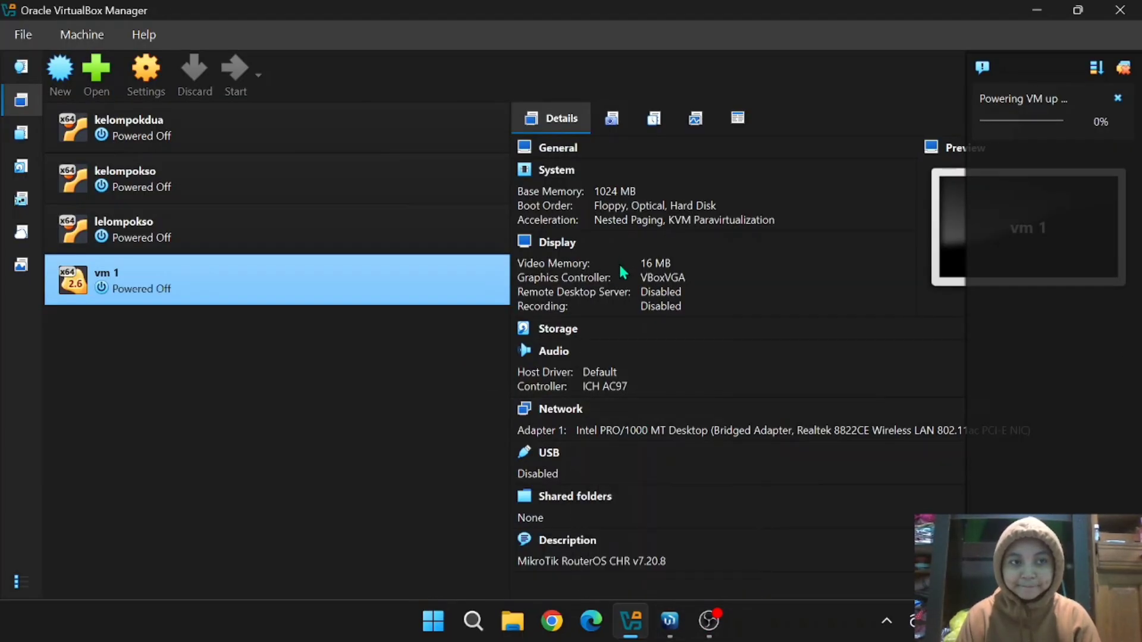
{"action": "mouse_move", "coordinate": [712, 622]}
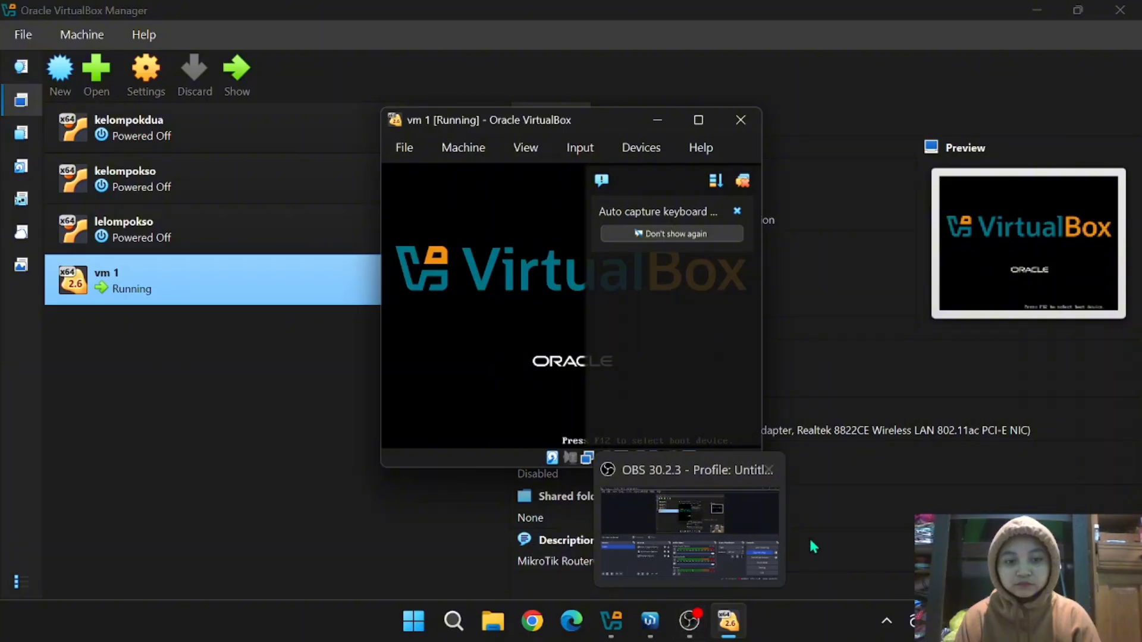
{"action": "left_click", "coordinate": [785, 210]}
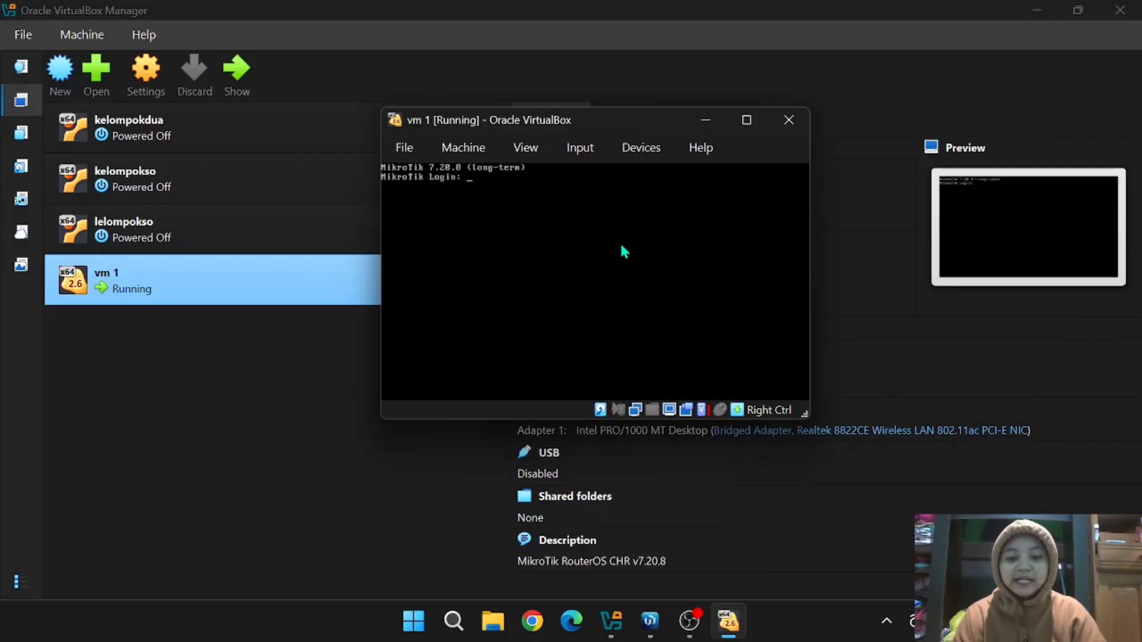
- Log in to MikroTik as admin, decline the license, set a new password, then bring WinBox forward
{"action": "type", "text": "admin"}
{"action": "key", "text": "Return"}
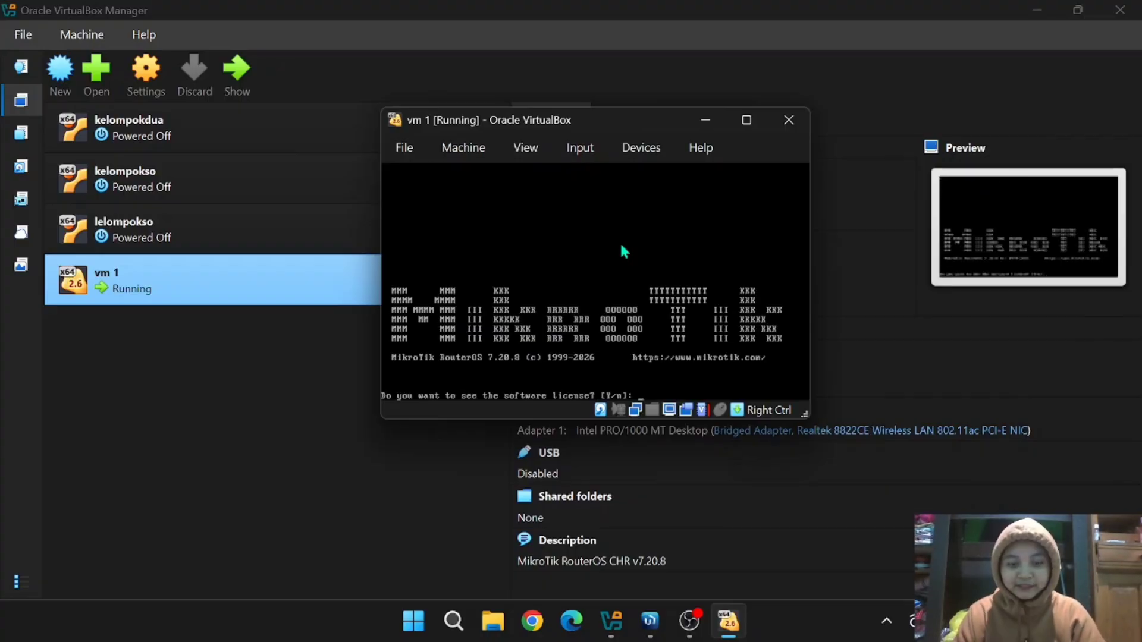
{"action": "type", "text": "n"}
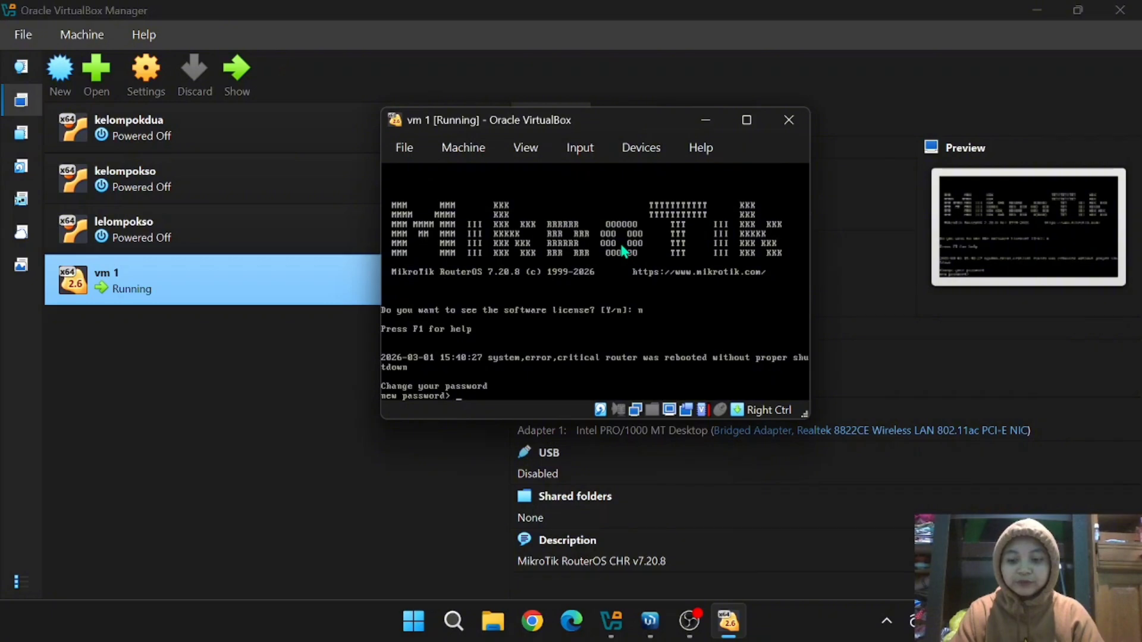
{"action": "type", "text": "***"}
{"action": "key", "text": "Return"}
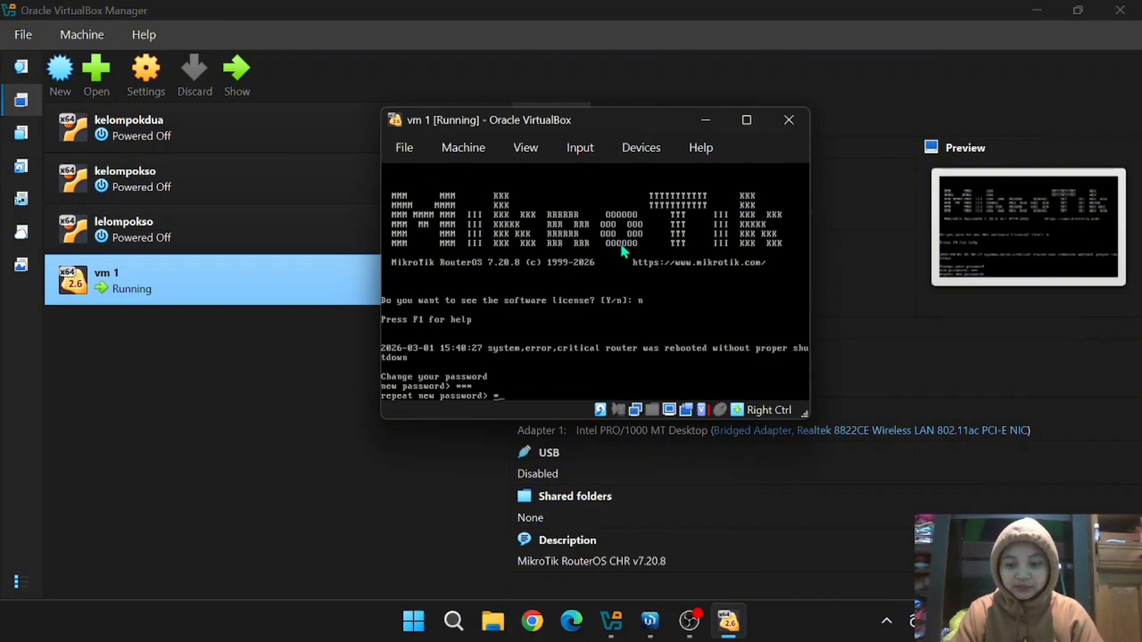
{"action": "type", "text": "***"}
{"action": "key", "text": "Return"}
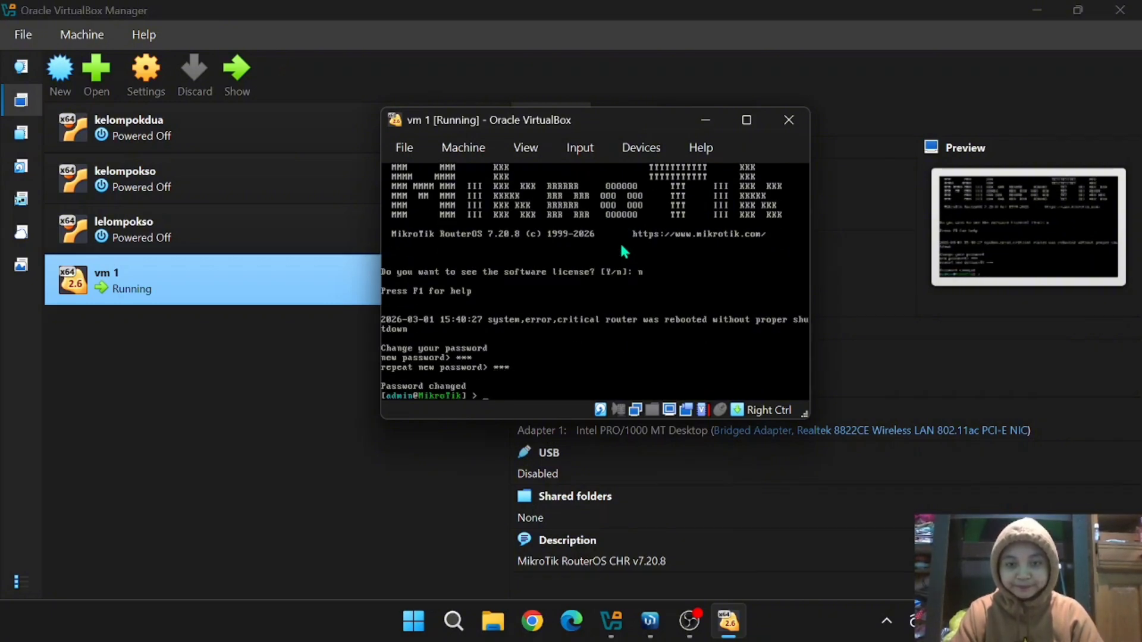
{"action": "left_click", "coordinate": [655, 626]}
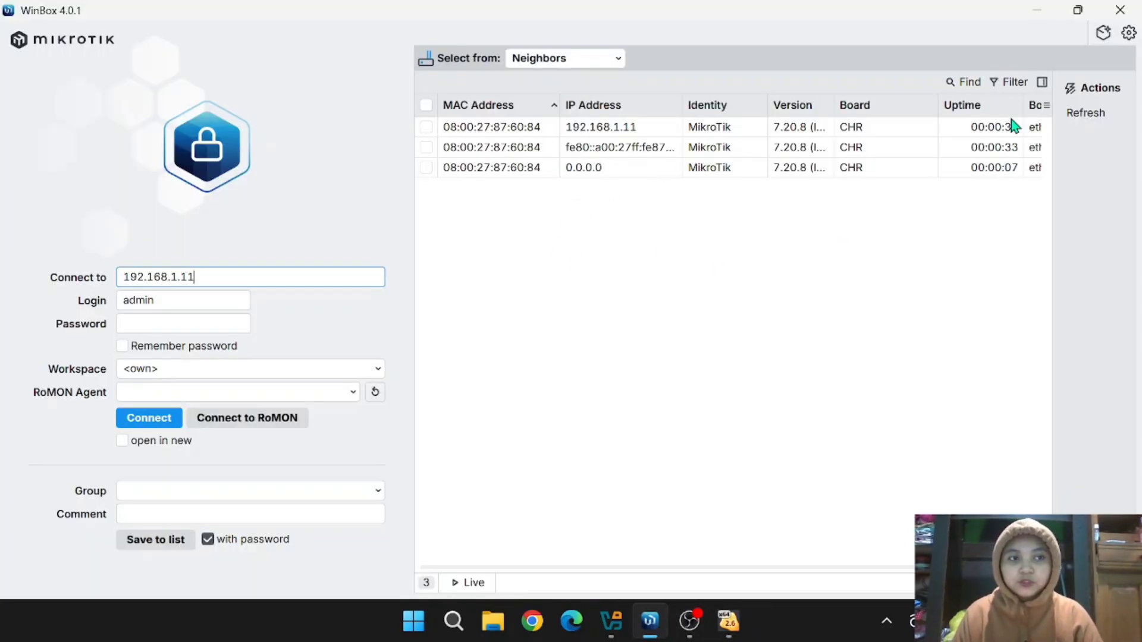
- Refresh the neighbor list, select router 192.168.1.11 and log in with the admin password
{"action": "left_click", "coordinate": [1081, 116]}
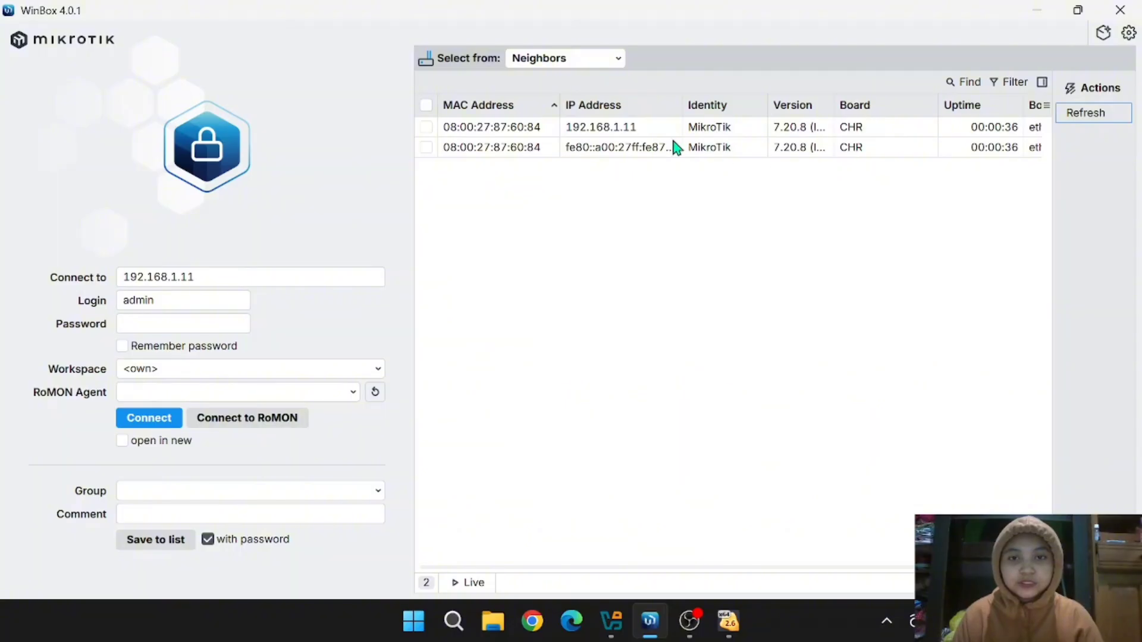
{"action": "left_click", "coordinate": [599, 130]}
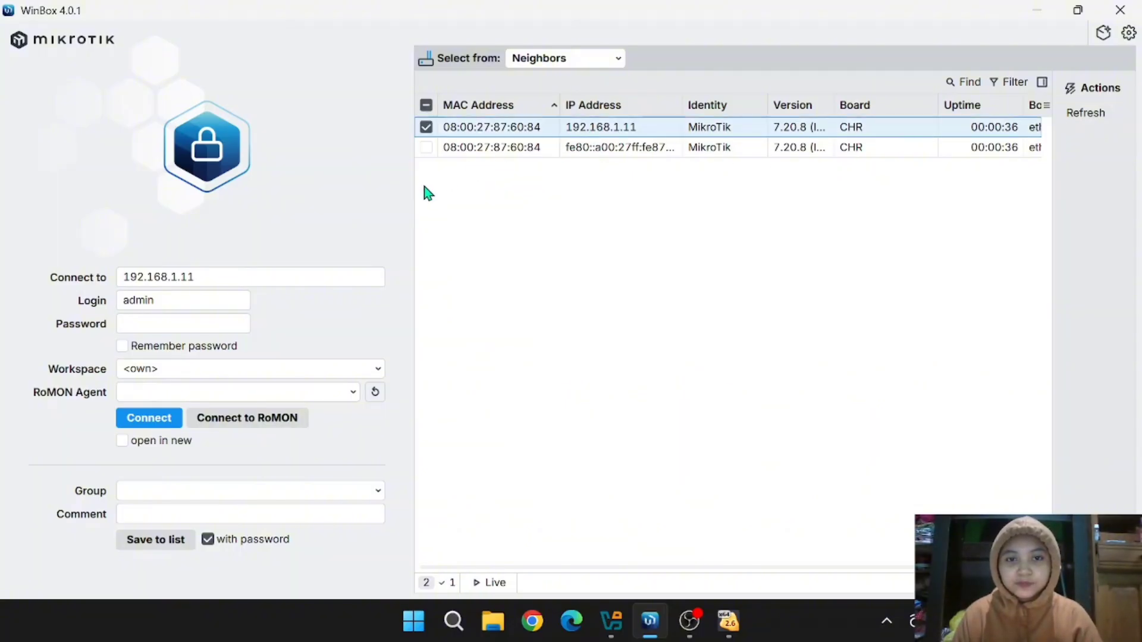
{"action": "left_click", "coordinate": [152, 325]}
{"action": "type", "text": "123"}
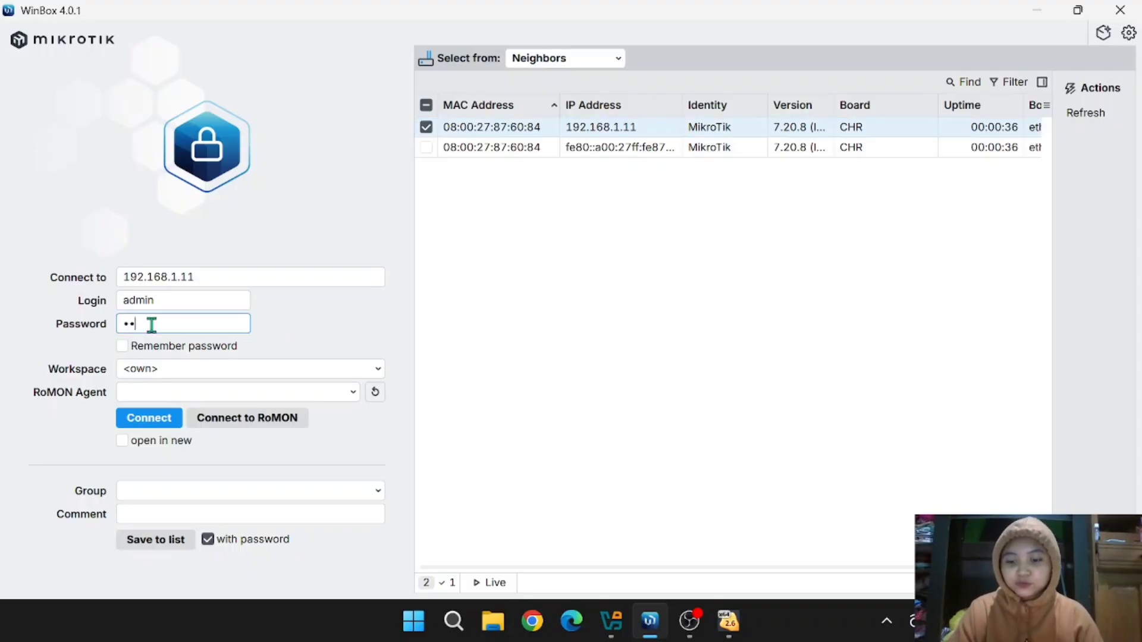
{"action": "left_click", "coordinate": [149, 419]}
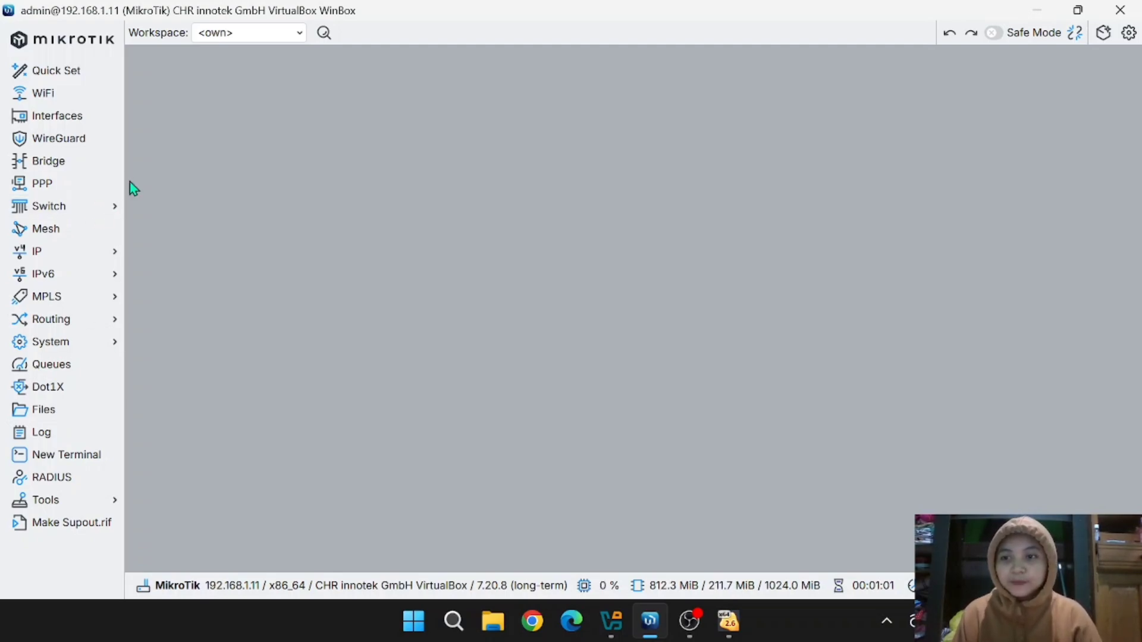
- In Interfaces' VLAN tab, add vlan10-admin with VLAN ID 10 on ether1
{"action": "left_click", "coordinate": [81, 122]}
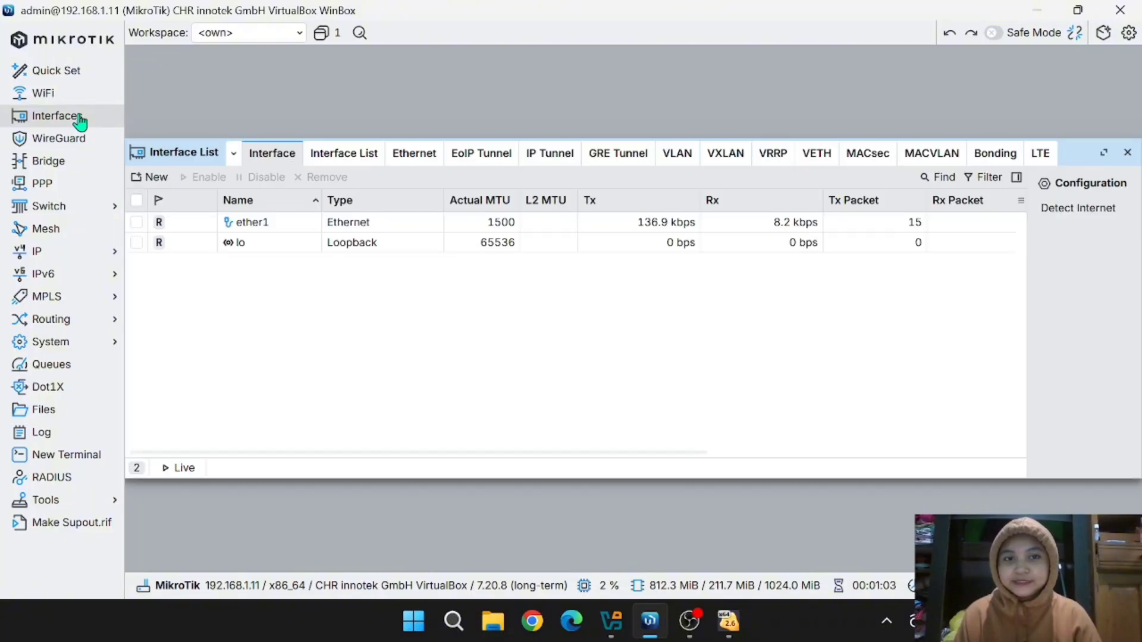
{"action": "left_click", "coordinate": [676, 157]}
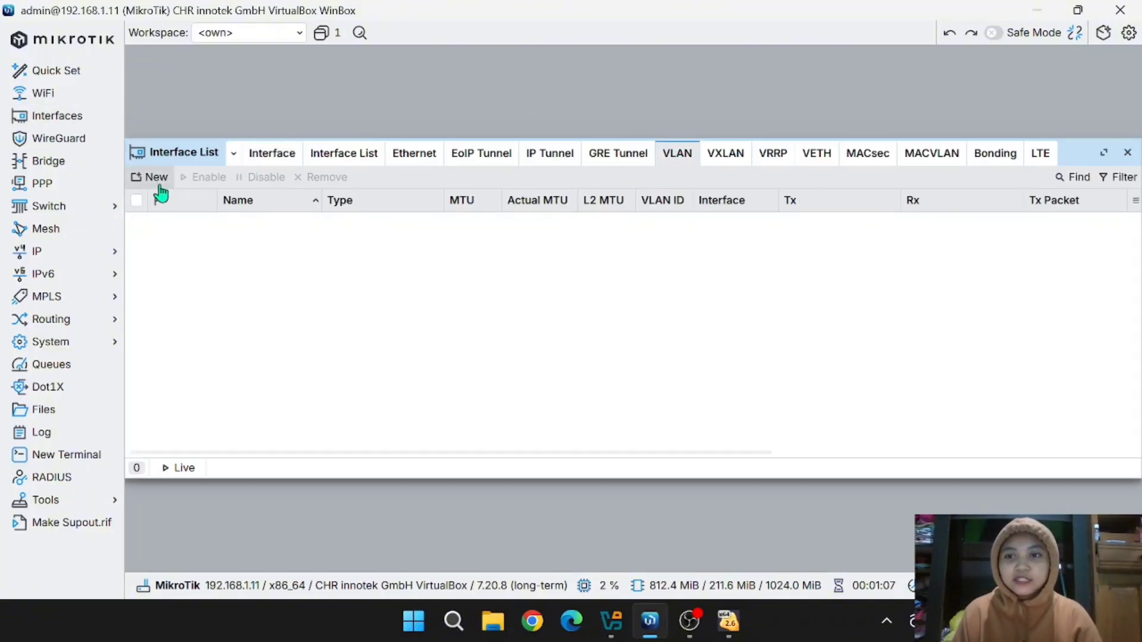
{"action": "left_click", "coordinate": [141, 182]}
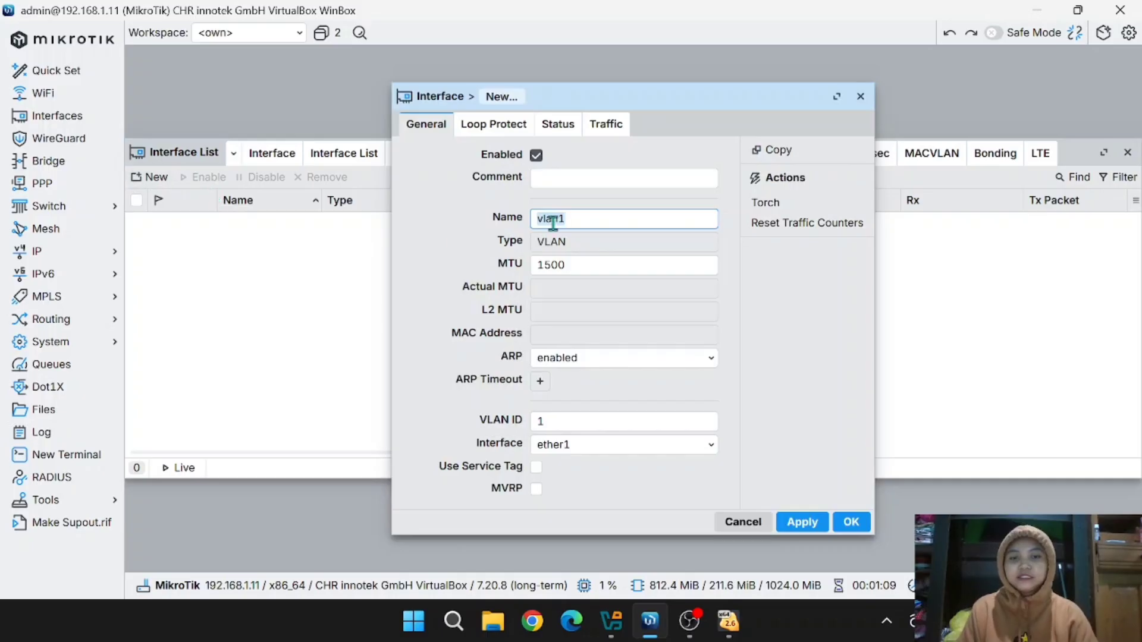
{"action": "left_click", "coordinate": [578, 219]}
{"action": "type", "text": "0"}
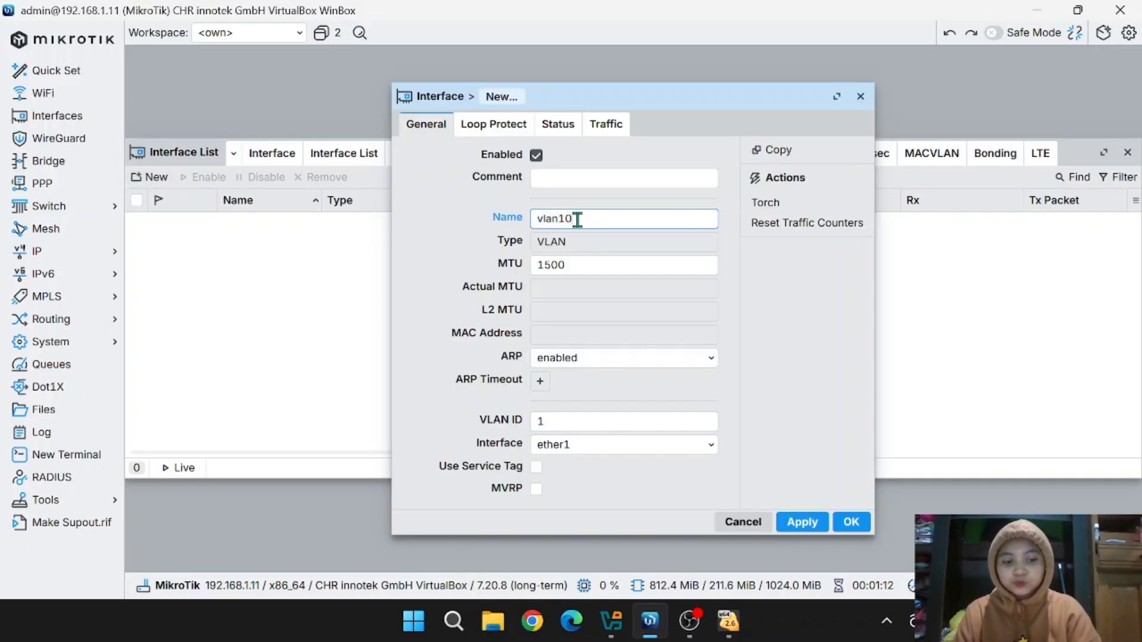
{"action": "type", "text": "-admi"}
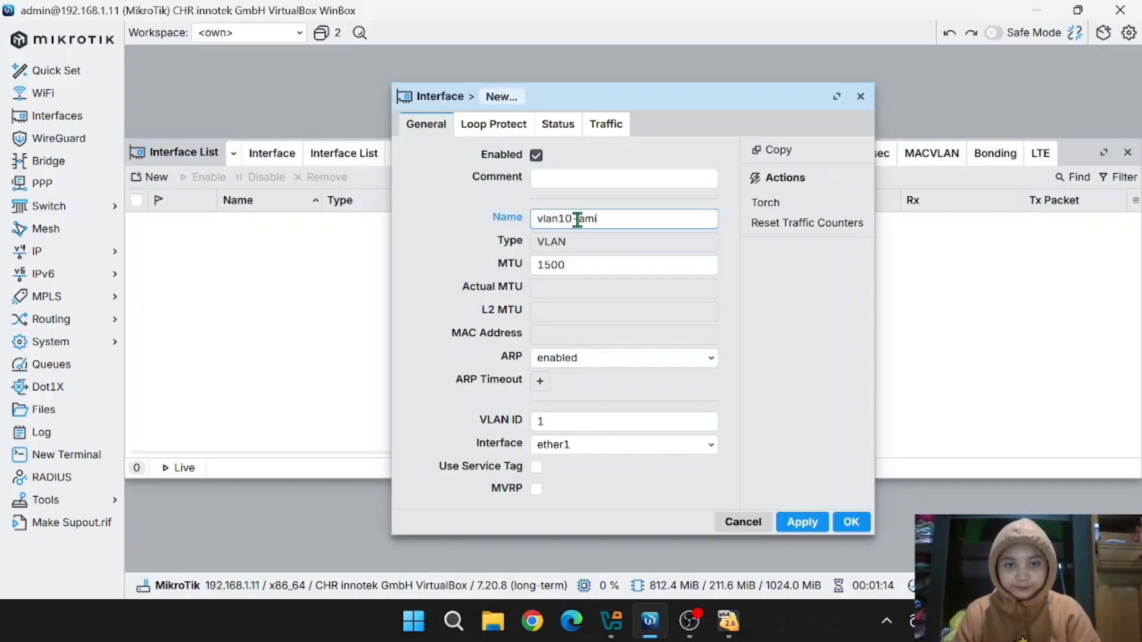
{"action": "key", "text": "BackSpace"}
{"action": "type", "text": "dmin"}
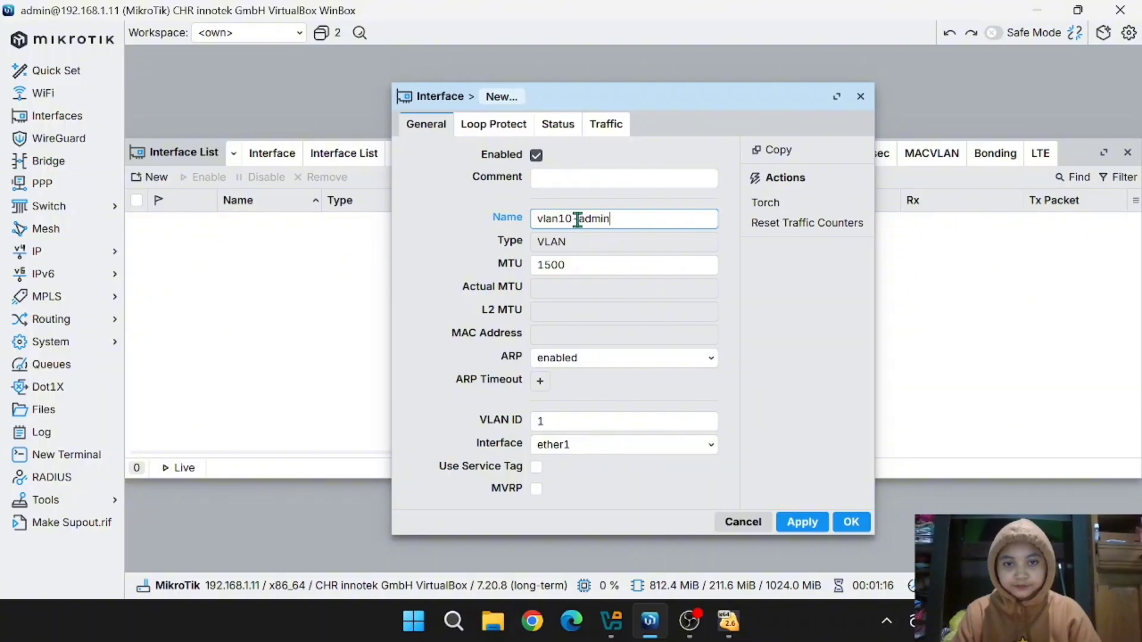
{"action": "left_click", "coordinate": [573, 423]}
{"action": "type", "text": "0"}
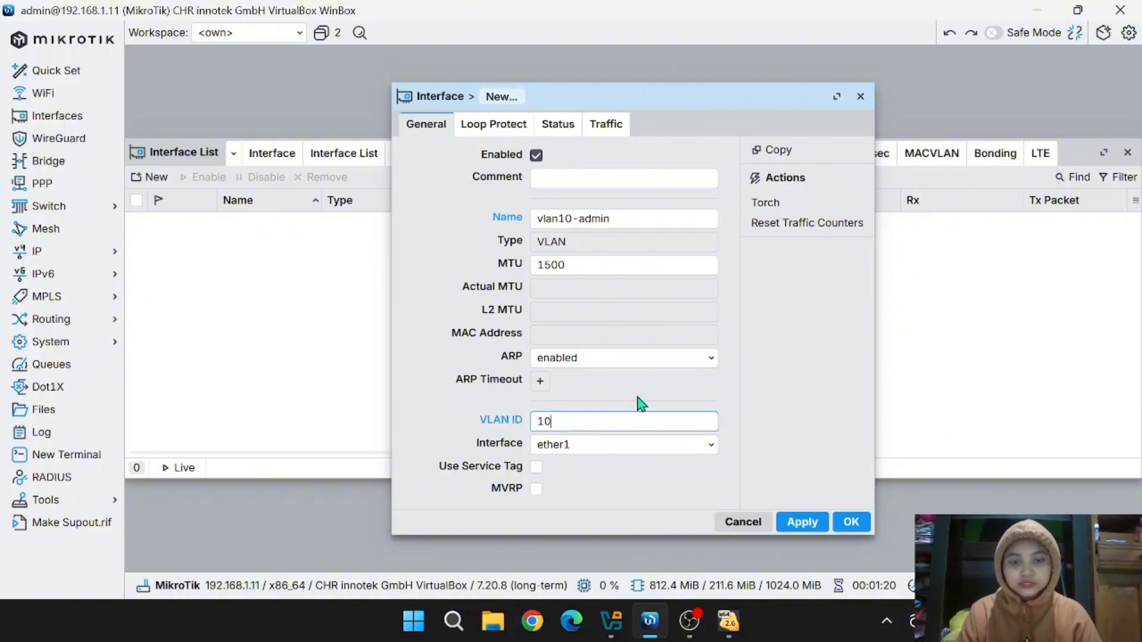
{"action": "left_click", "coordinate": [584, 452]}
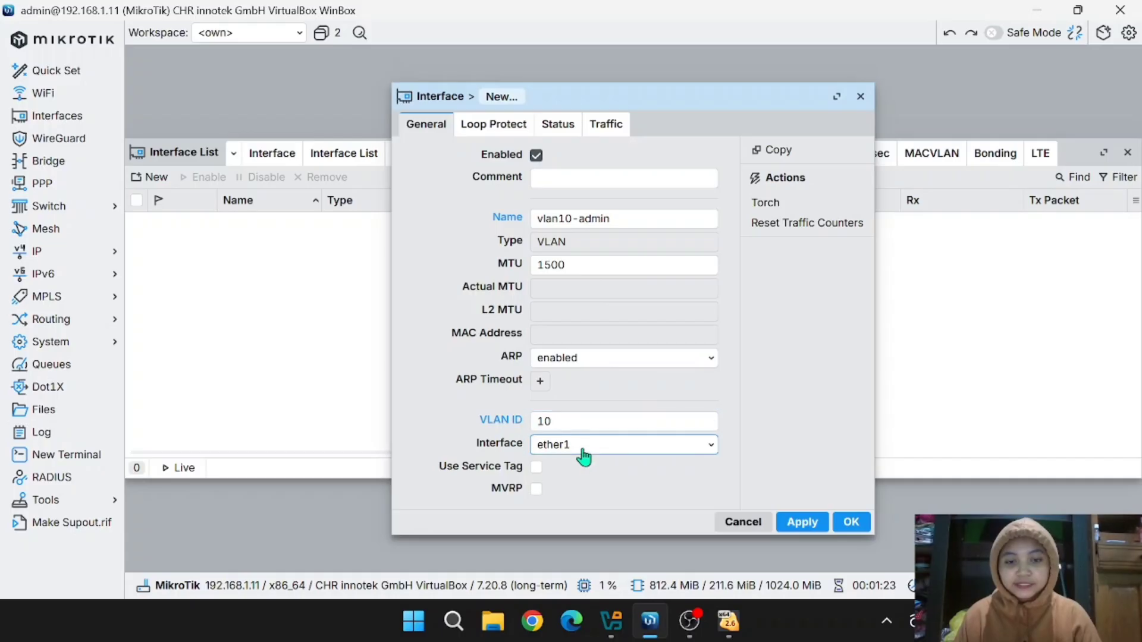
{"action": "left_click", "coordinate": [803, 523]}
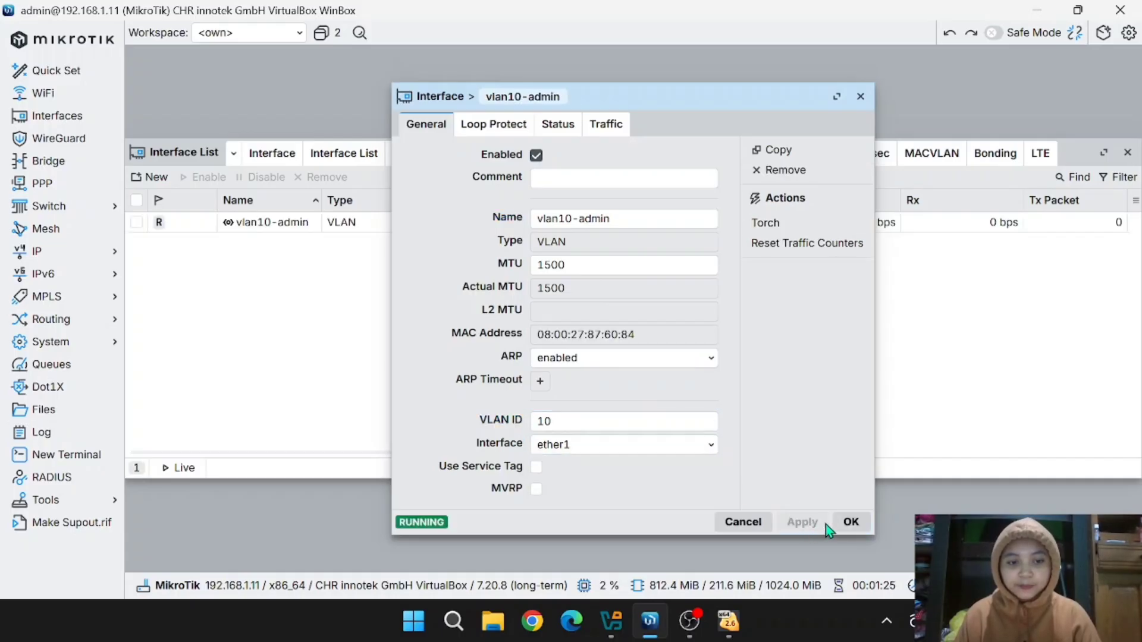
{"action": "left_click", "coordinate": [851, 522]}
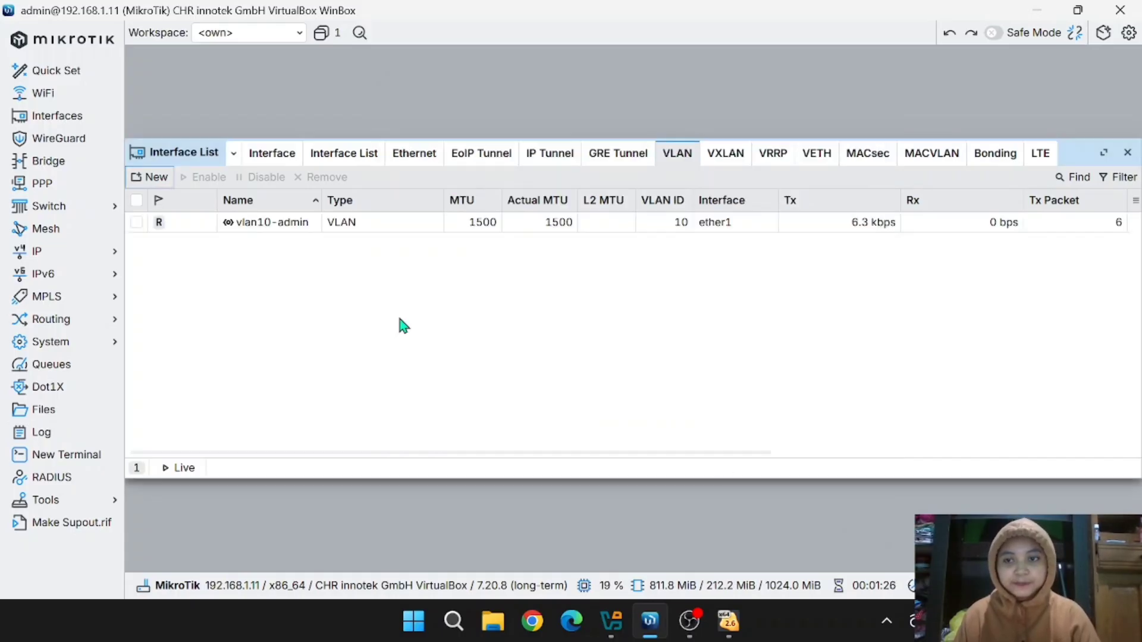
- Add VLAN interface vlan20-akademik with VLAN ID 20 on ether1
{"action": "left_click", "coordinate": [144, 177]}
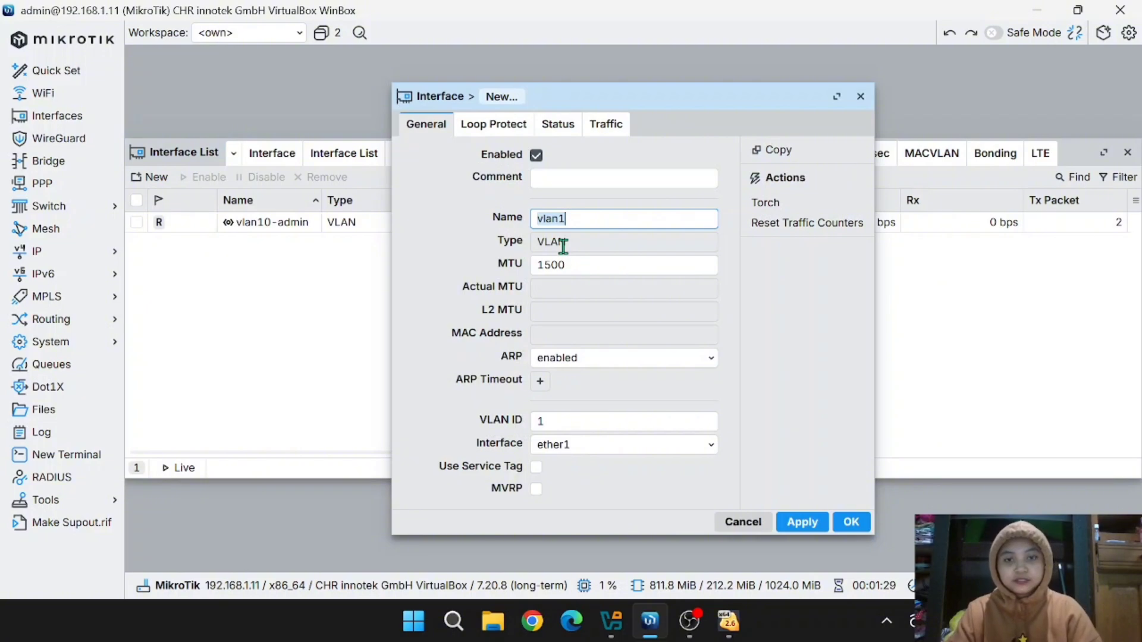
{"action": "key", "text": "Right"}
{"action": "key", "text": "BackSpace"}
{"action": "type", "text": "20"}
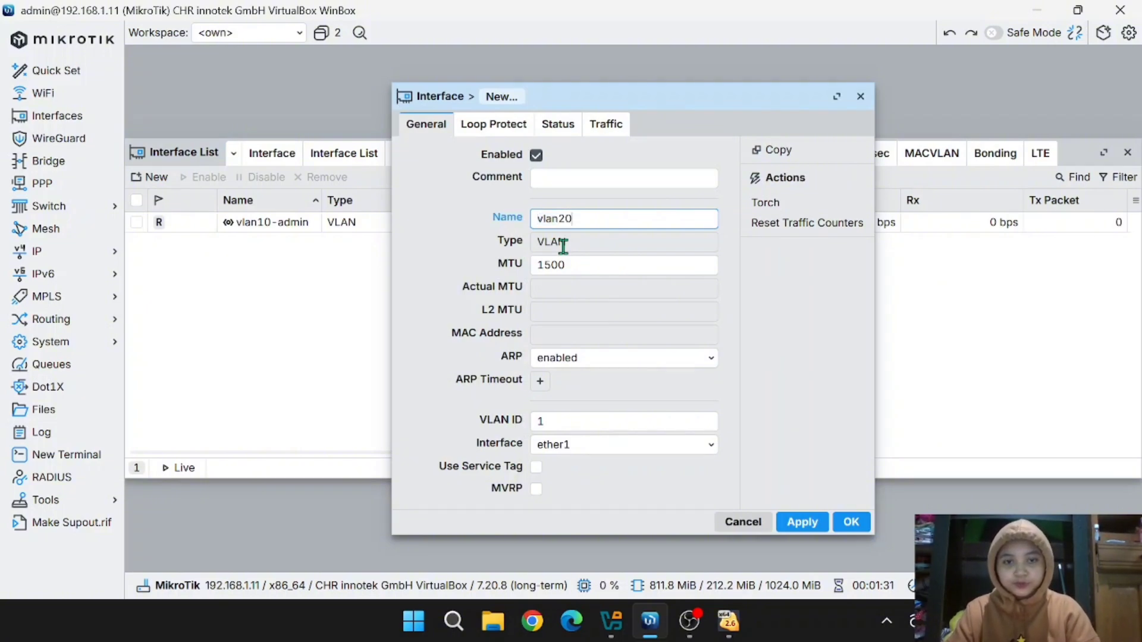
{"action": "type", "text": "-akademik"}
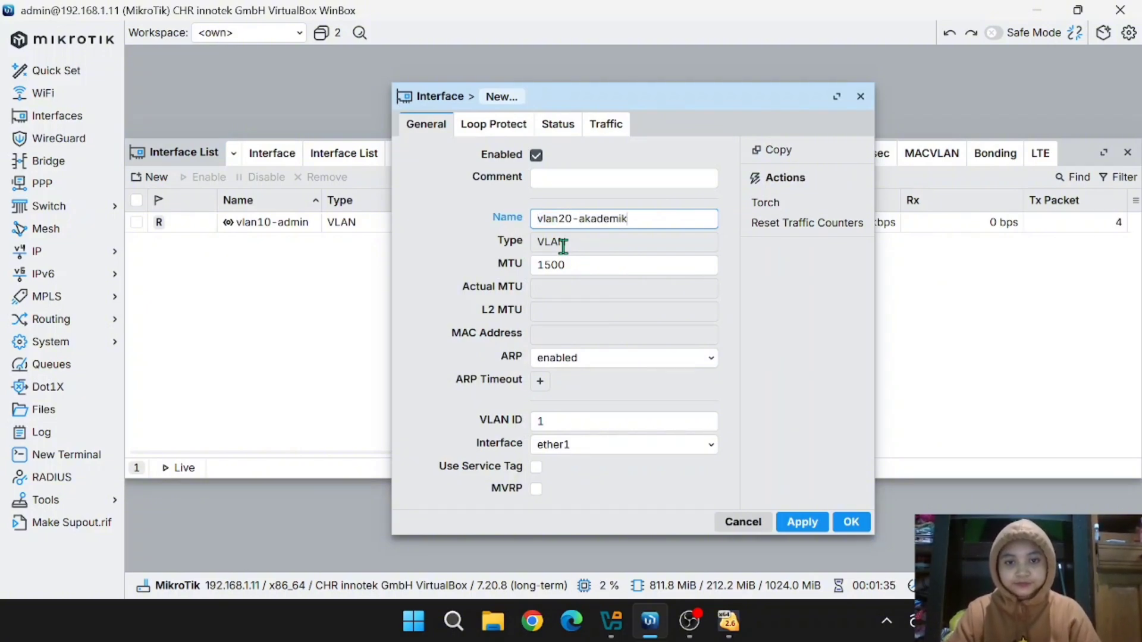
{"action": "left_click", "coordinate": [573, 421]}
{"action": "type", "text": "20"}
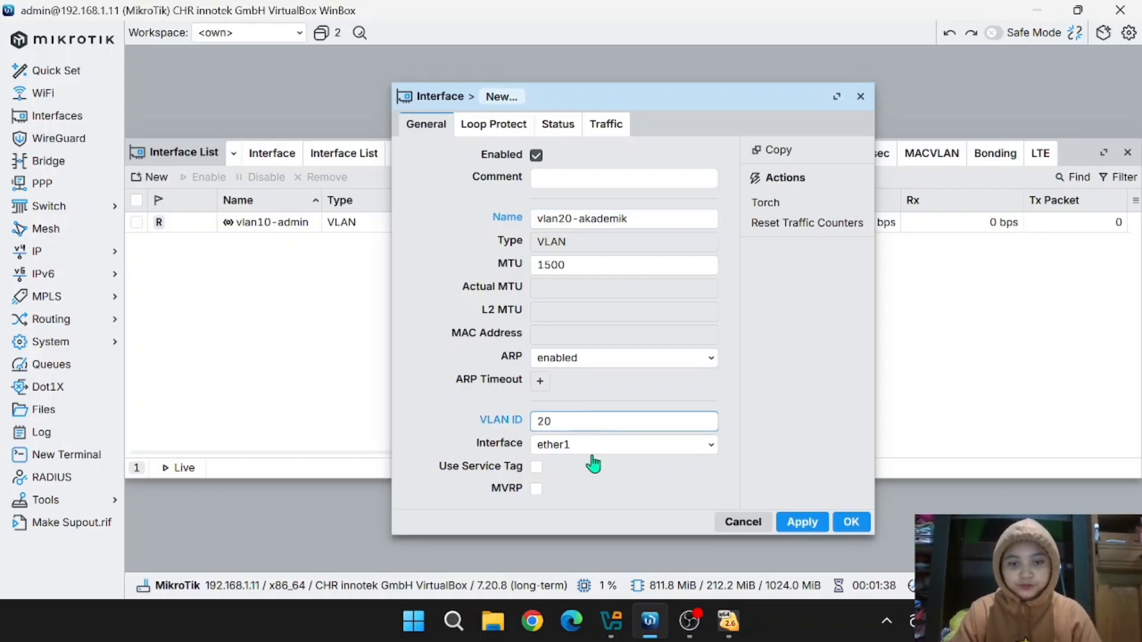
{"action": "left_click", "coordinate": [803, 522]}
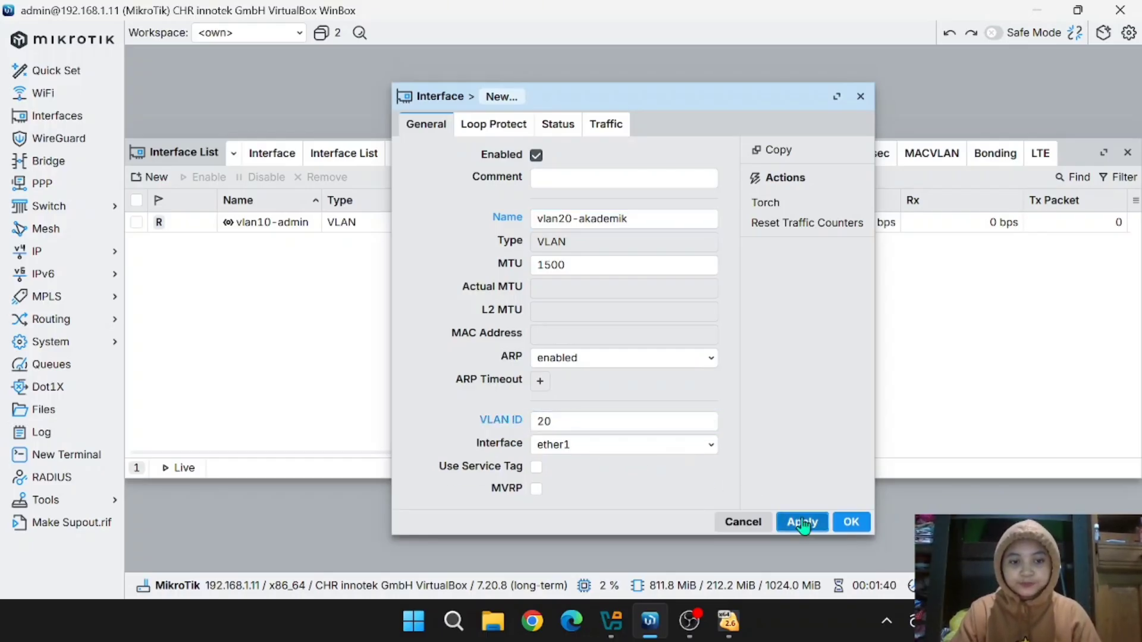
{"action": "left_click", "coordinate": [851, 523]}
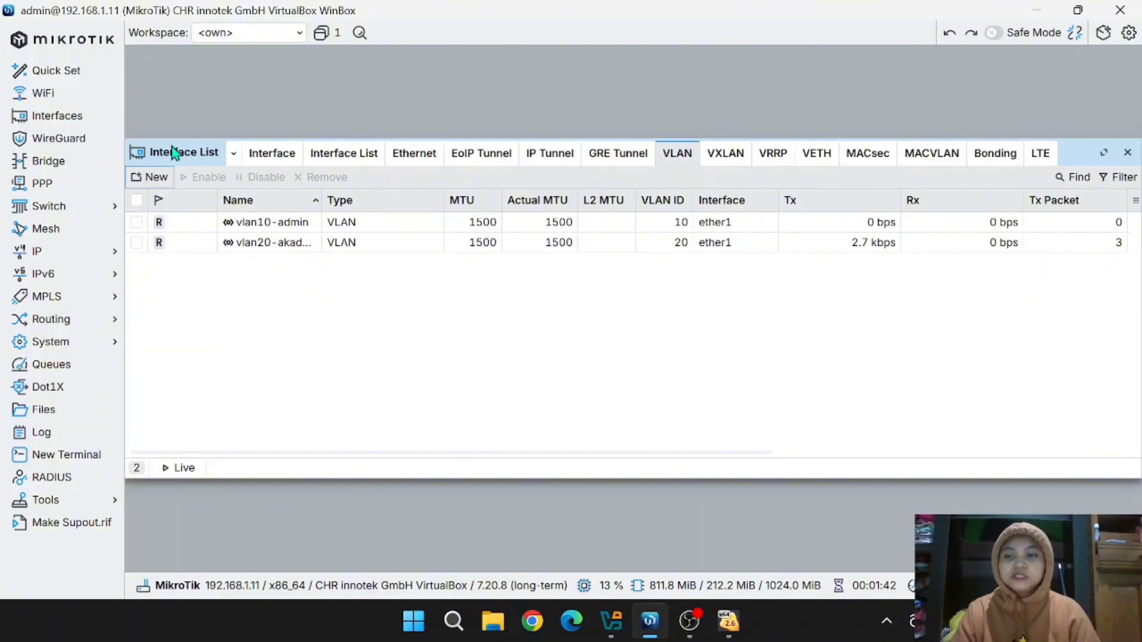
- Add VLAN interface vlan30-server with VLAN ID 30 on ether1
{"action": "left_click", "coordinate": [154, 178]}
{"action": "key", "text": "Right"}
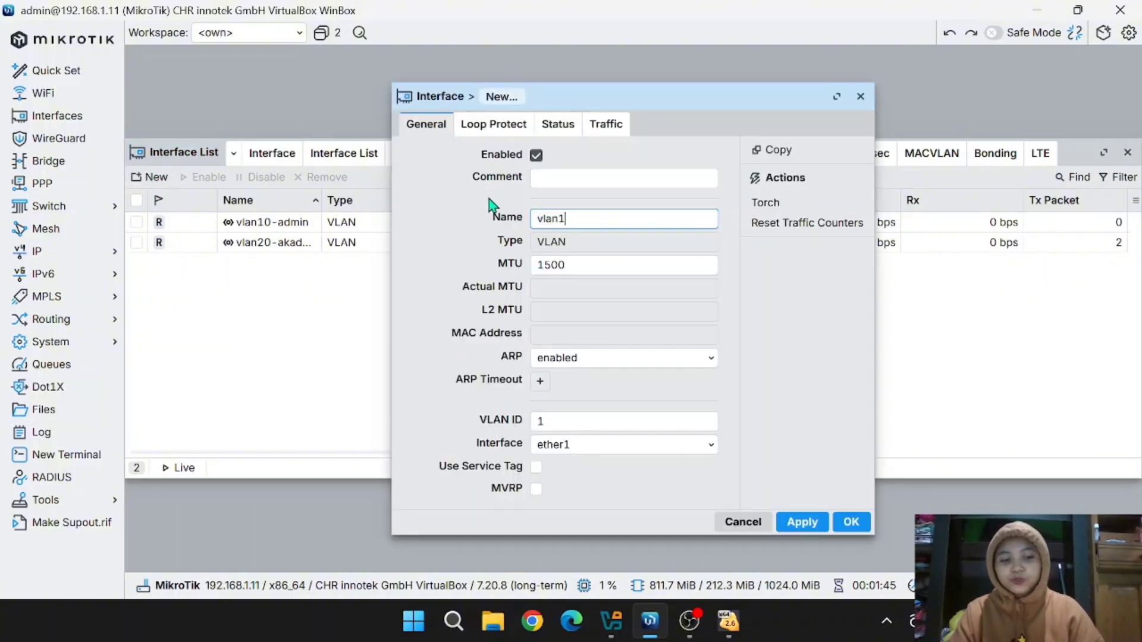
{"action": "key", "text": "BackSpace"}
{"action": "type", "text": "30-"}
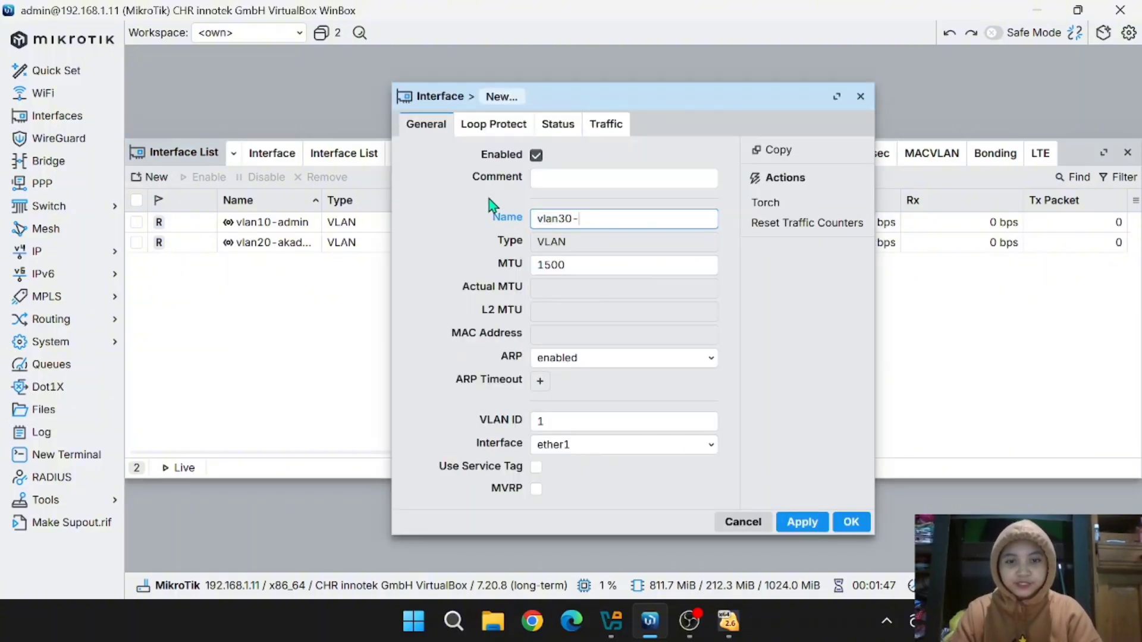
{"action": "type", "text": "server"}
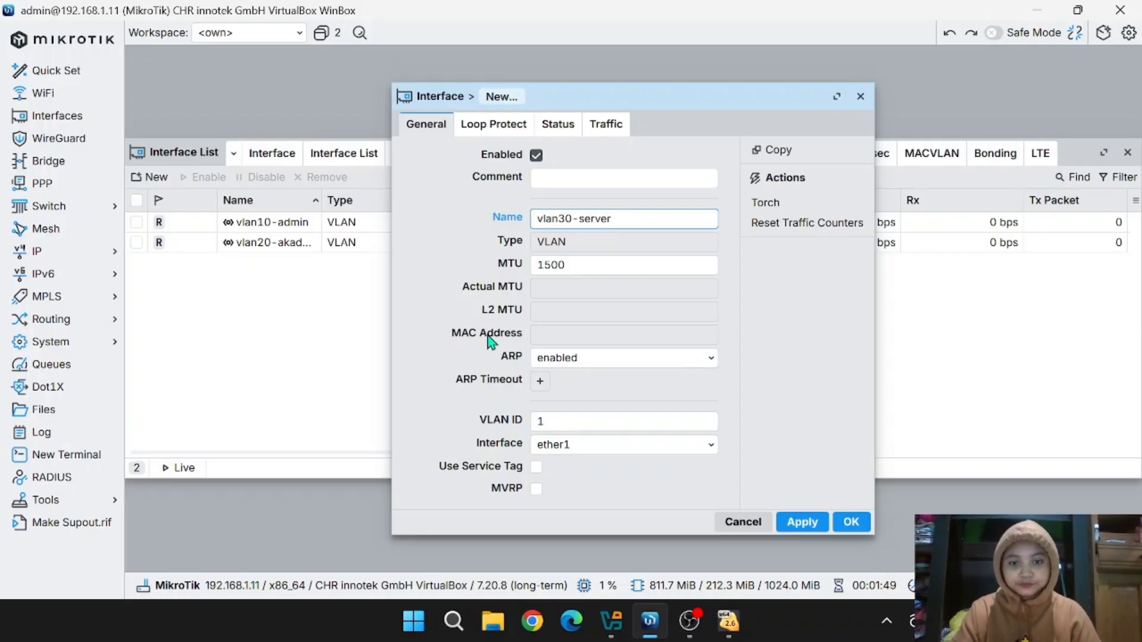
{"action": "left_click", "coordinate": [553, 420]}
{"action": "key", "text": "BackSpace"}
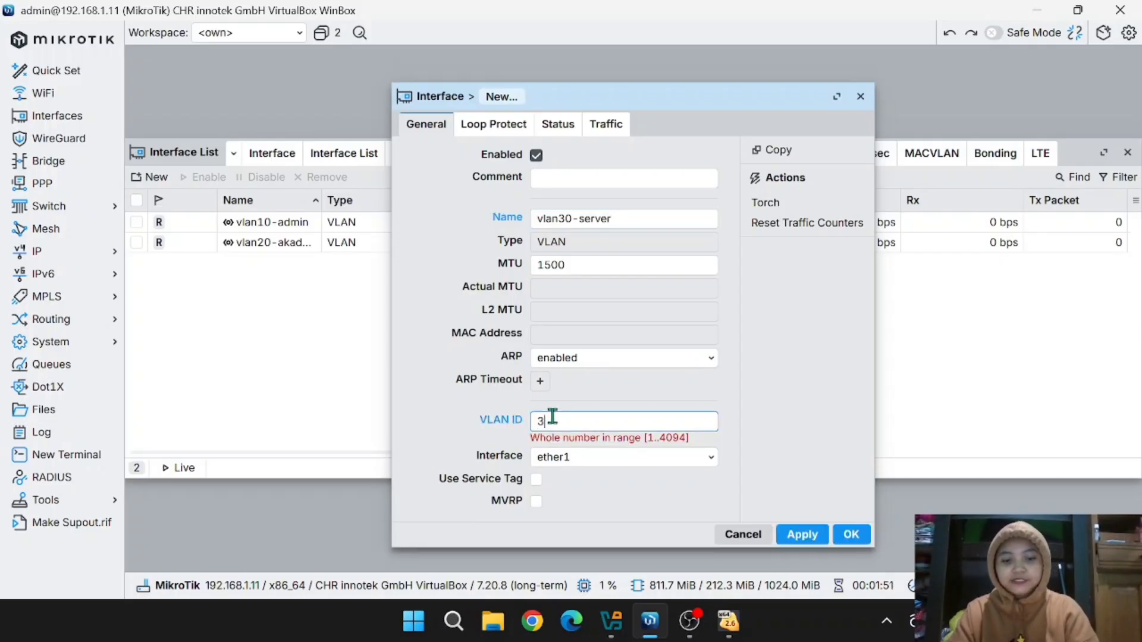
{"action": "type", "text": "30"}
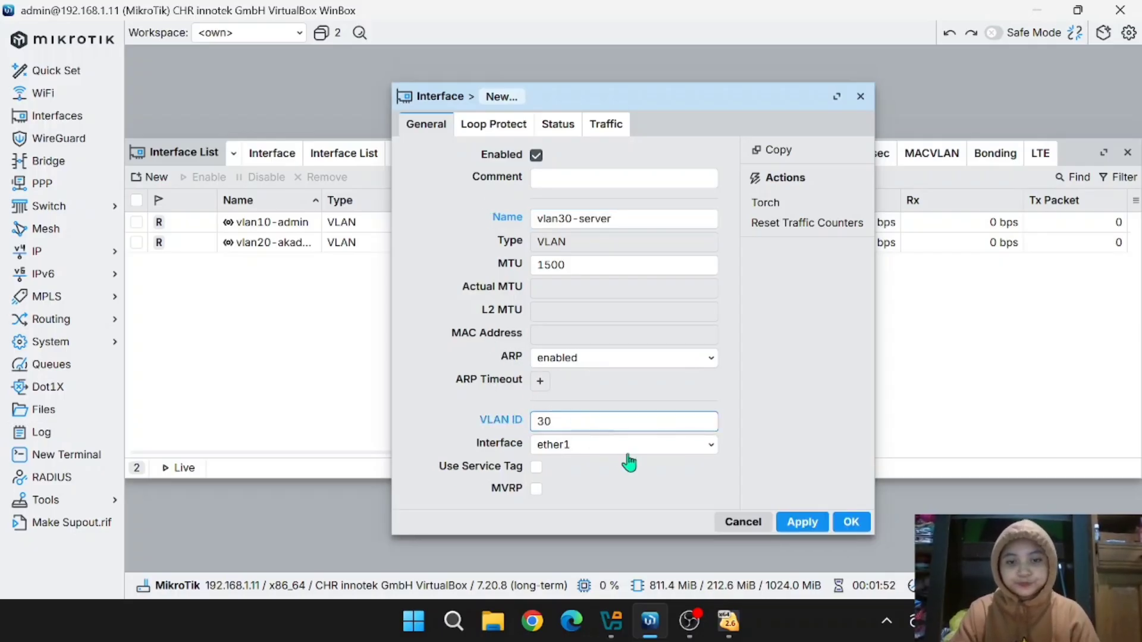
{"action": "left_click", "coordinate": [800, 521]}
{"action": "left_click", "coordinate": [851, 523]}
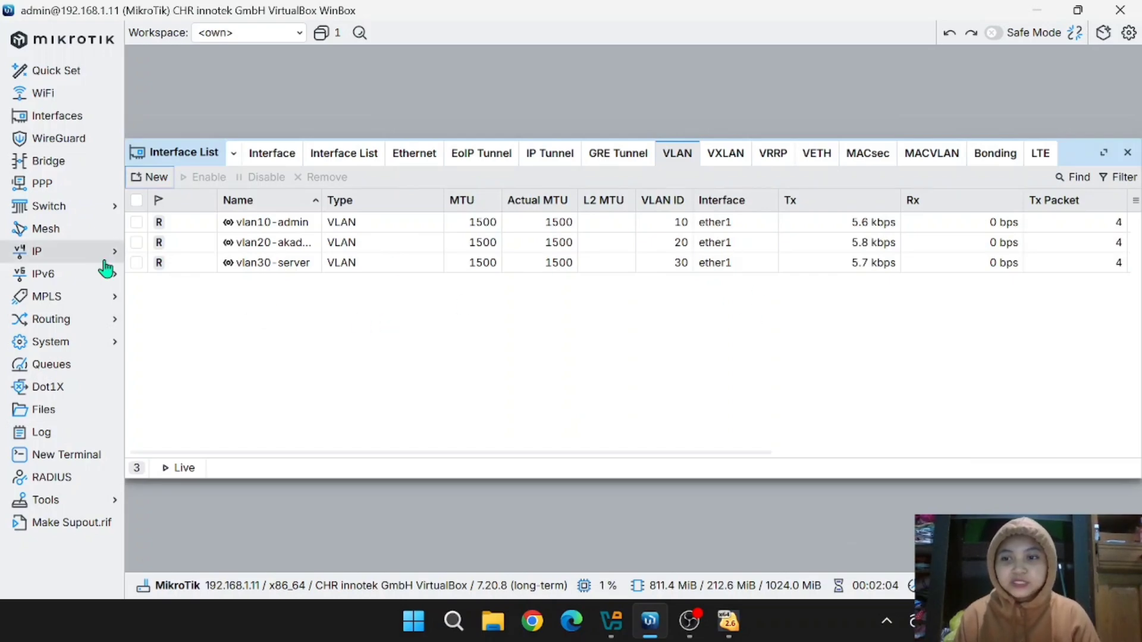
- Under IP > Addresses, add 192.168.10.1/26 on interface vlan10-admin
{"action": "left_click", "coordinate": [72, 262]}
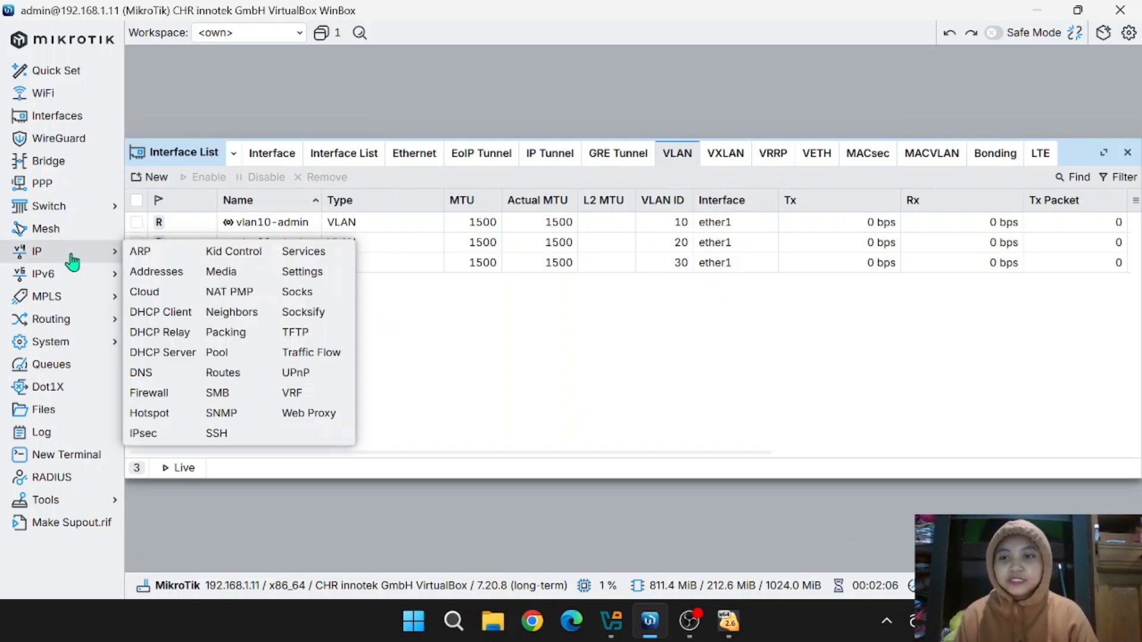
{"action": "left_click", "coordinate": [156, 273]}
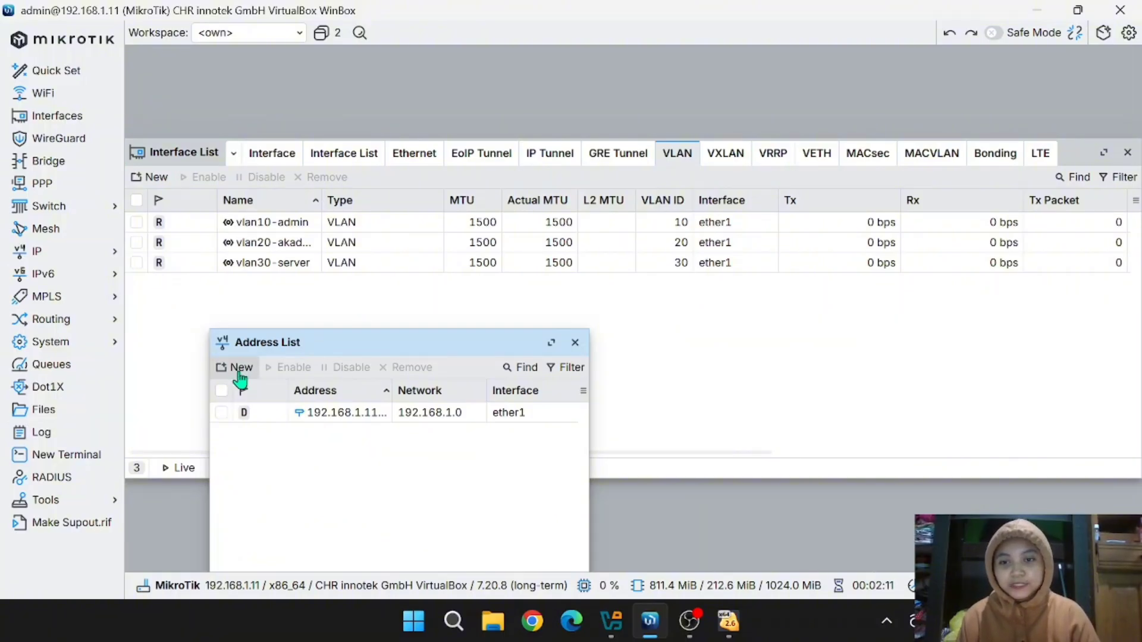
{"action": "left_click", "coordinate": [240, 369]}
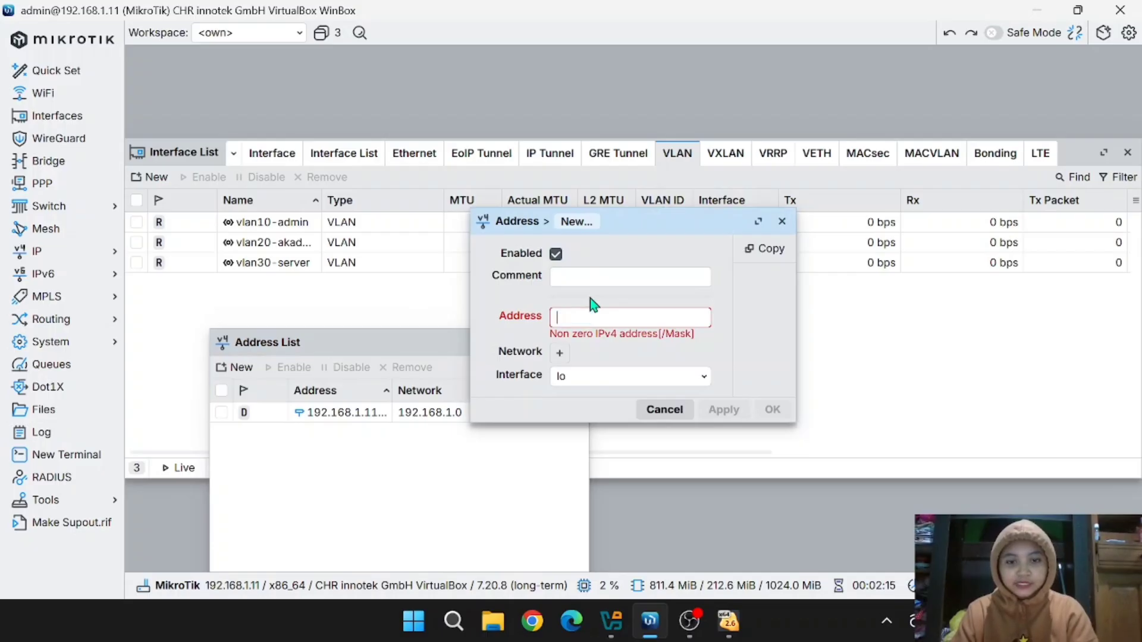
{"action": "type", "text": "192."}
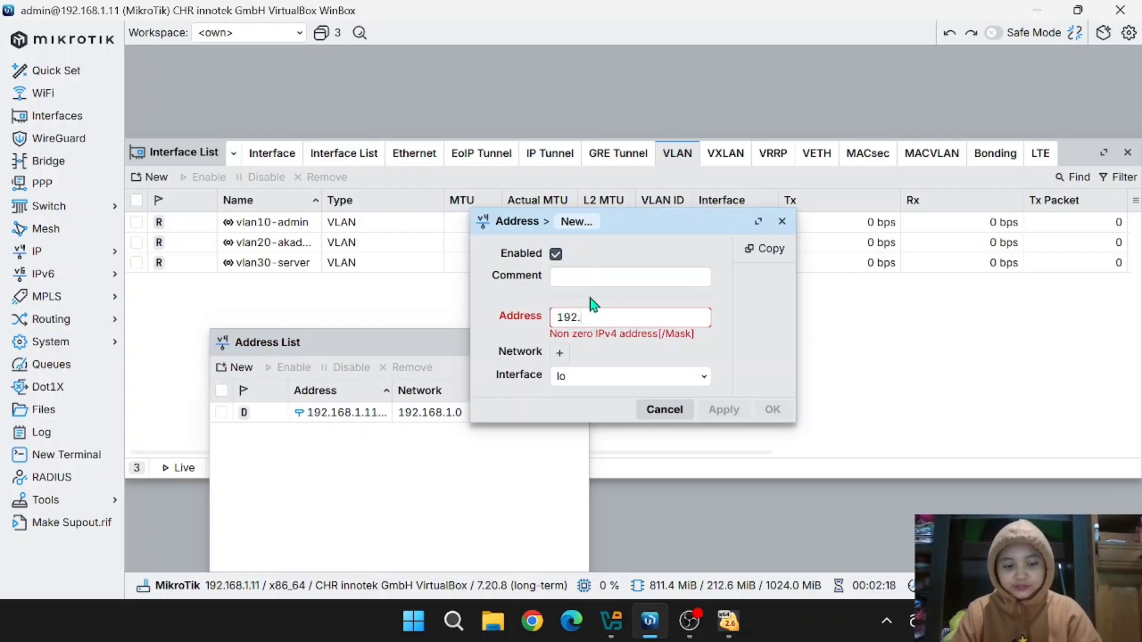
{"action": "type", "text": "168.10."}
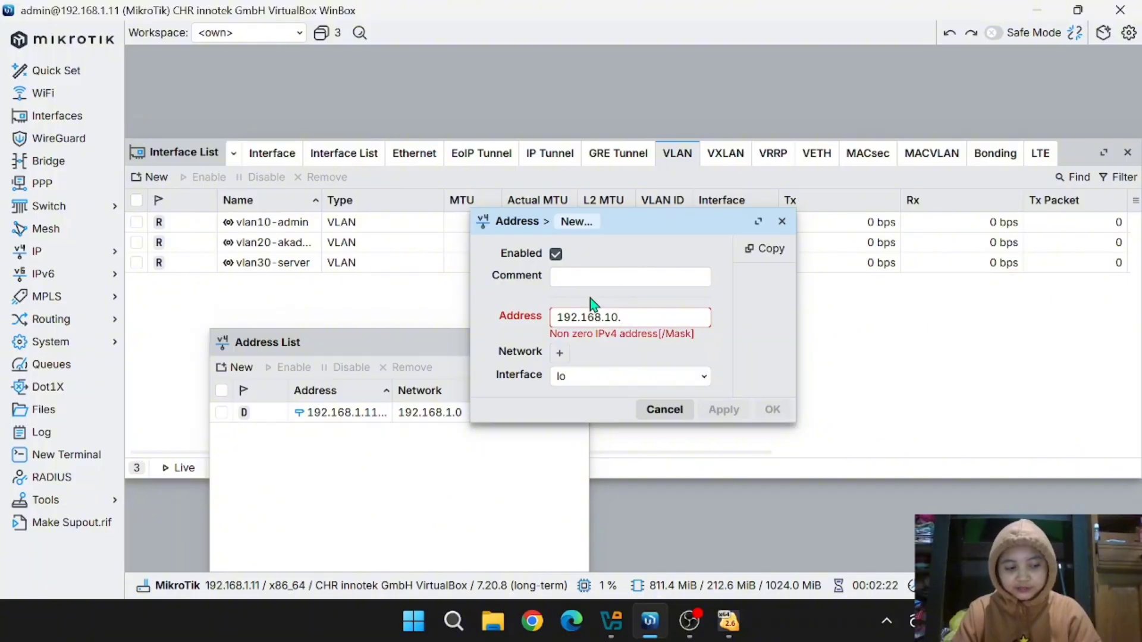
{"action": "type", "text": "1"}
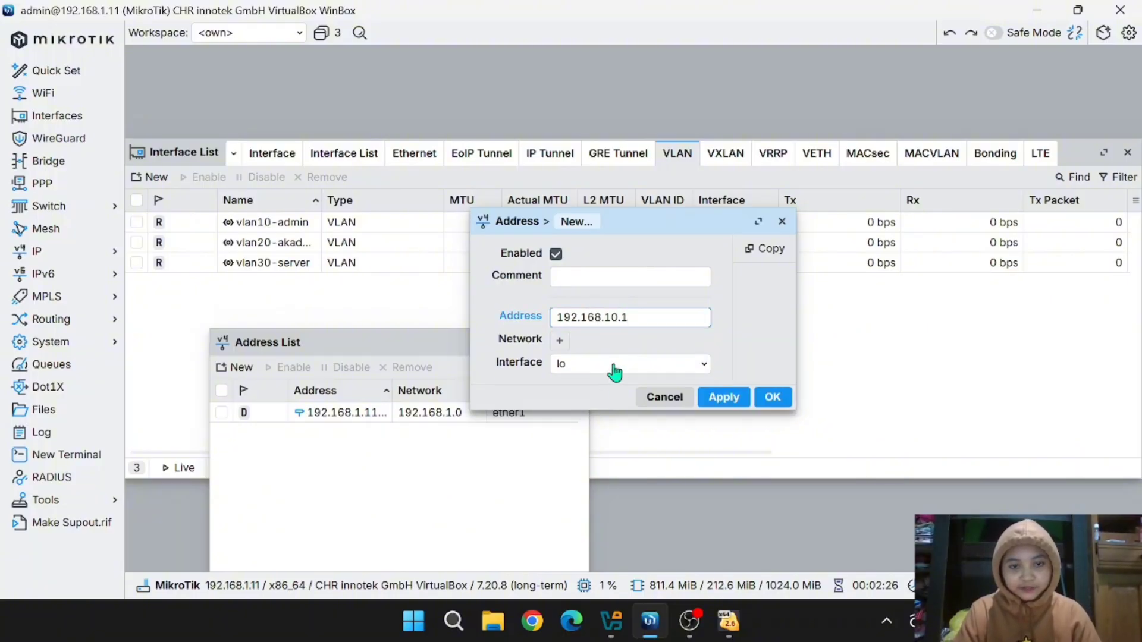
{"action": "type", "text": "/26"}
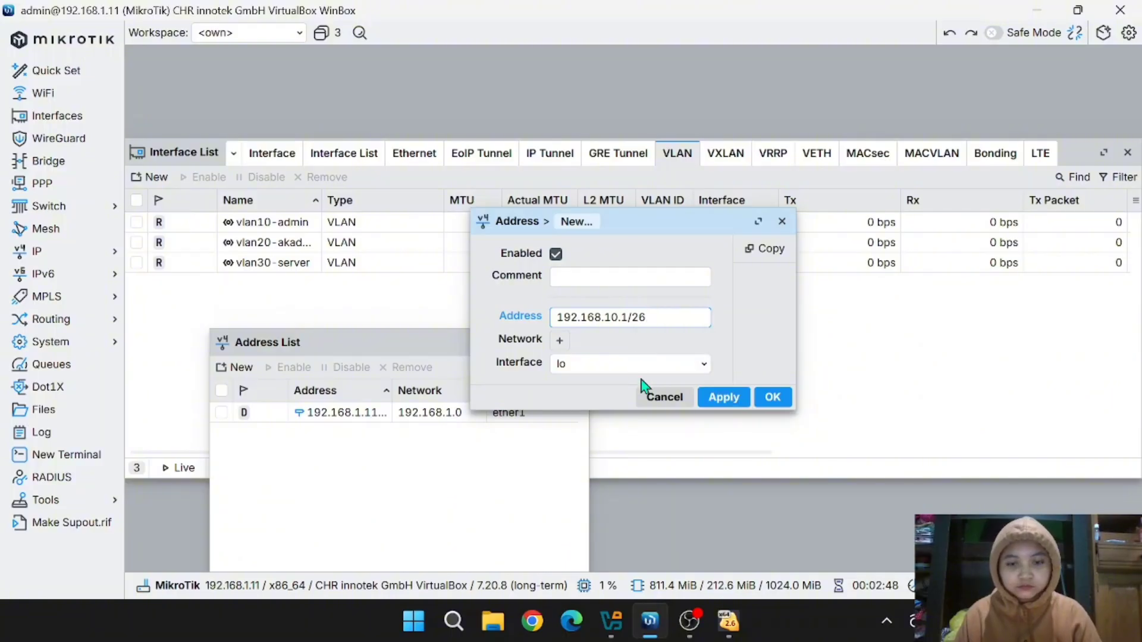
{"action": "left_click", "coordinate": [625, 368]}
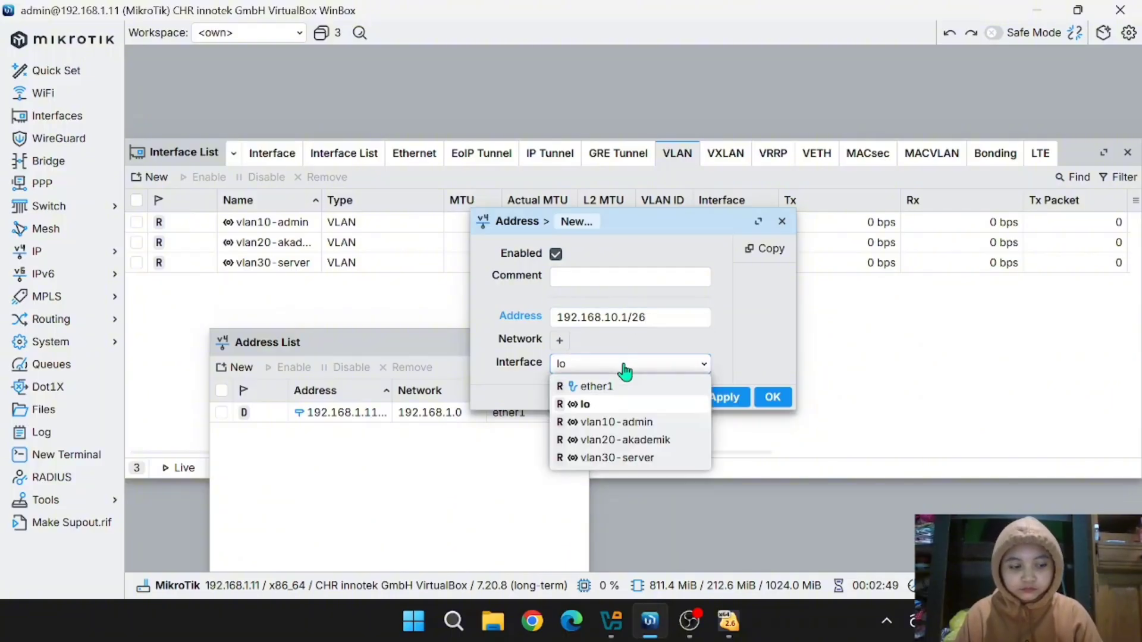
{"action": "left_click", "coordinate": [624, 424]}
{"action": "left_click", "coordinate": [727, 404]}
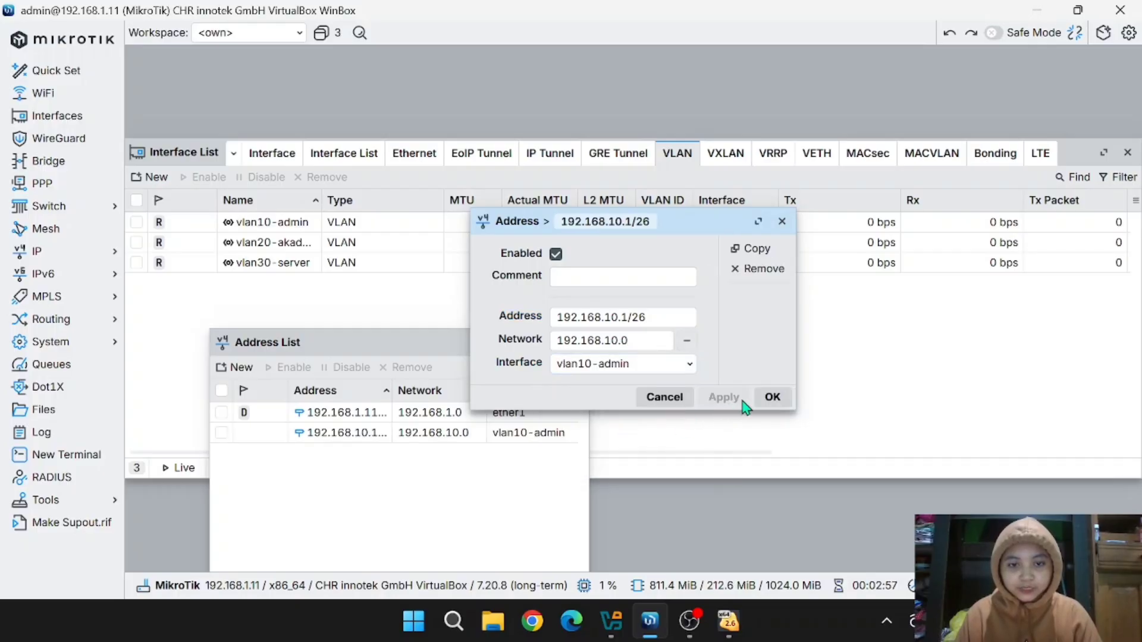
{"action": "left_click", "coordinate": [768, 397]}
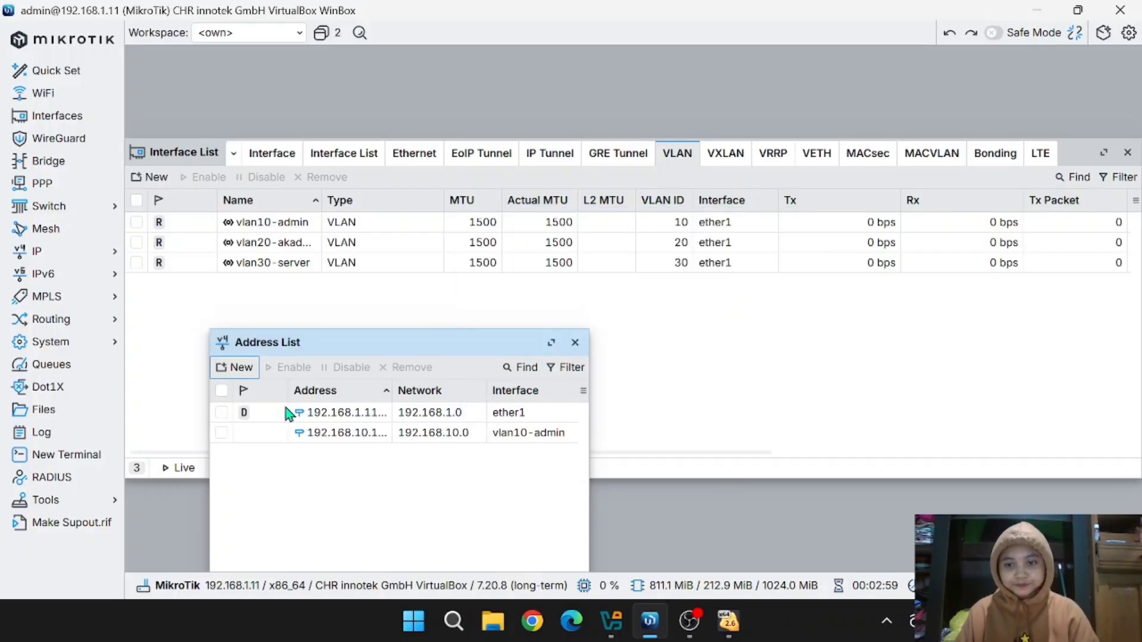
- Add address 192.168.10.65/26 on interface vlan20-akademik
{"action": "left_click", "coordinate": [226, 368]}
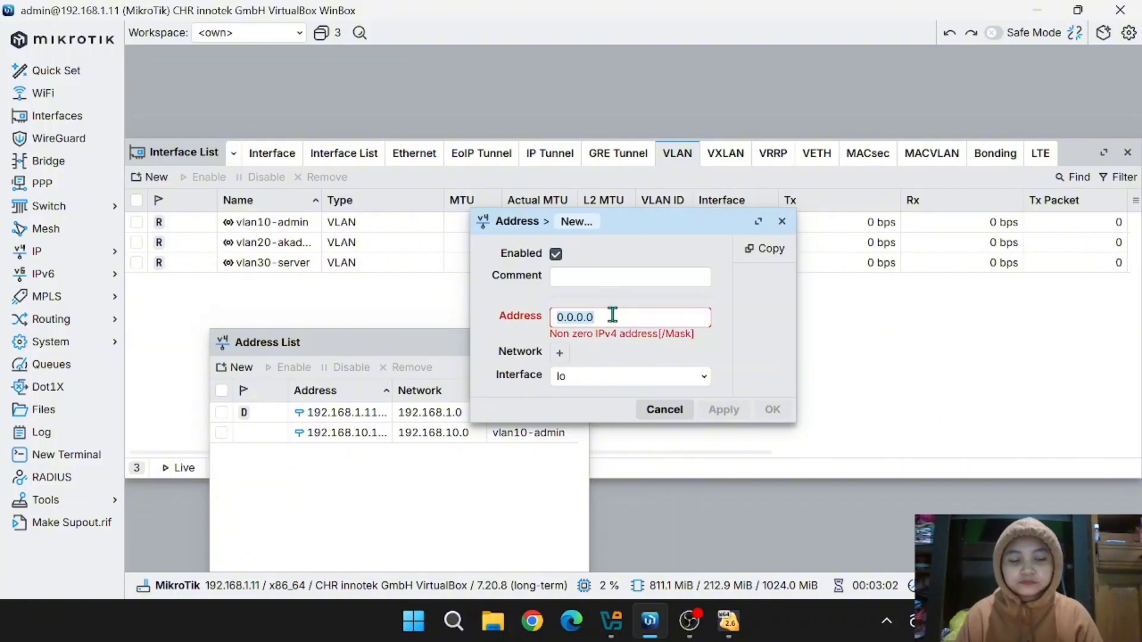
{"action": "type", "text": "192"}
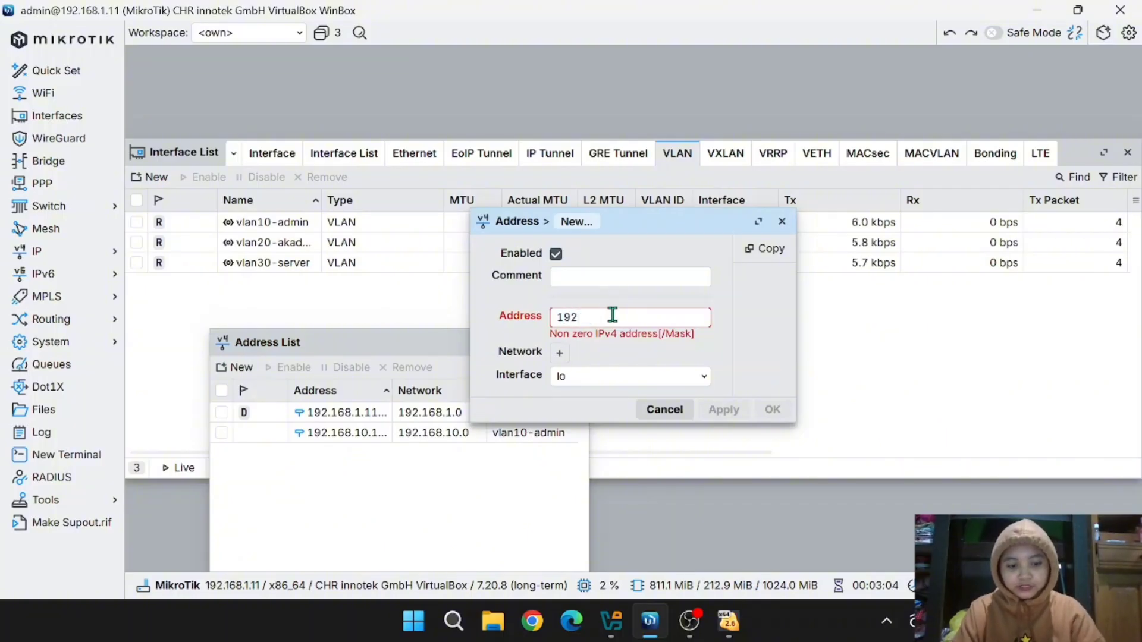
{"action": "type", "text": ".168"}
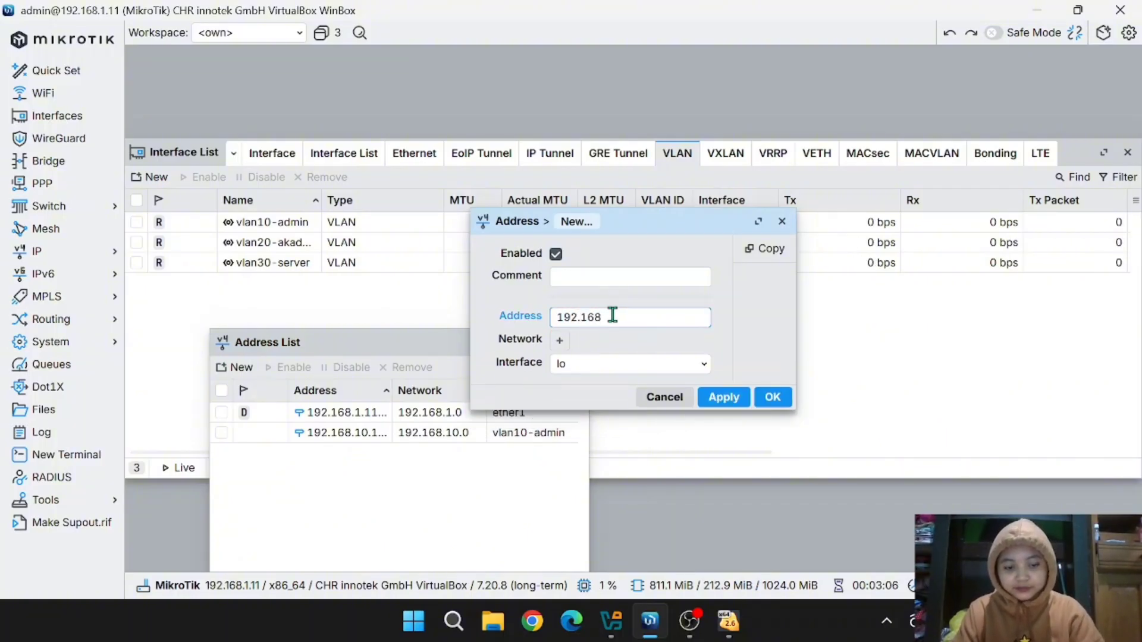
{"action": "type", "text": ".10."}
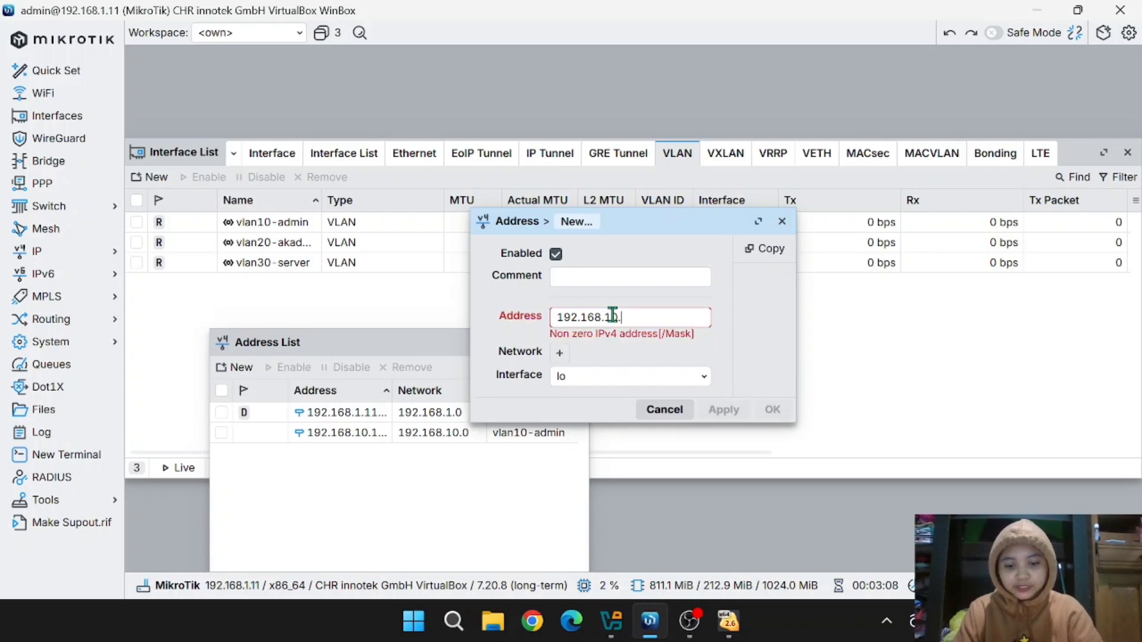
{"action": "type", "text": "65/"}
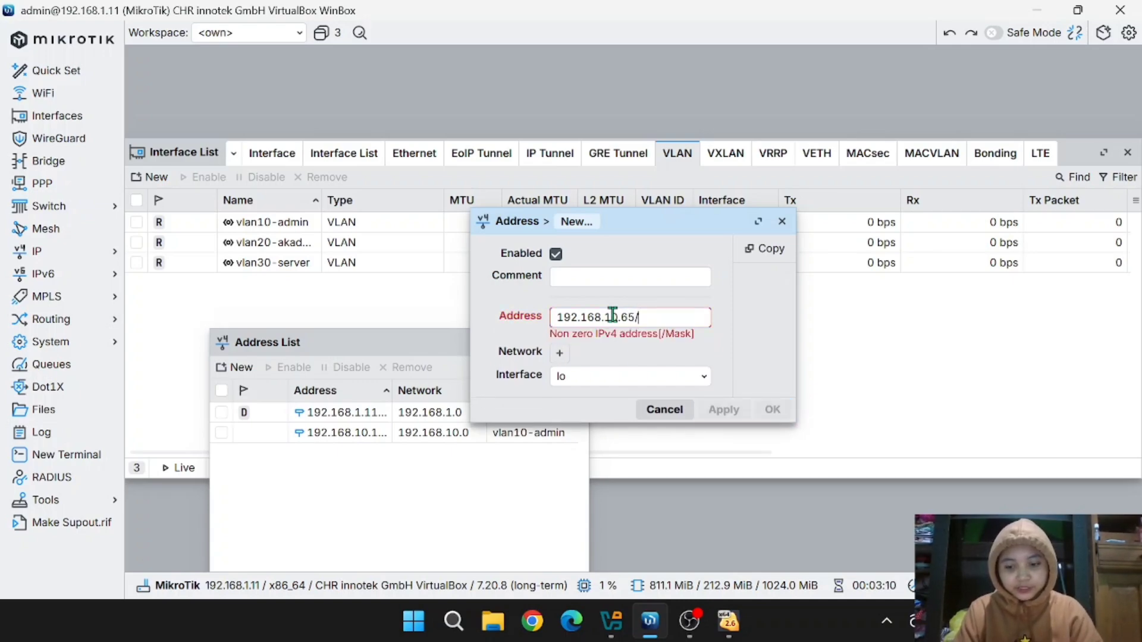
{"action": "type", "text": "26"}
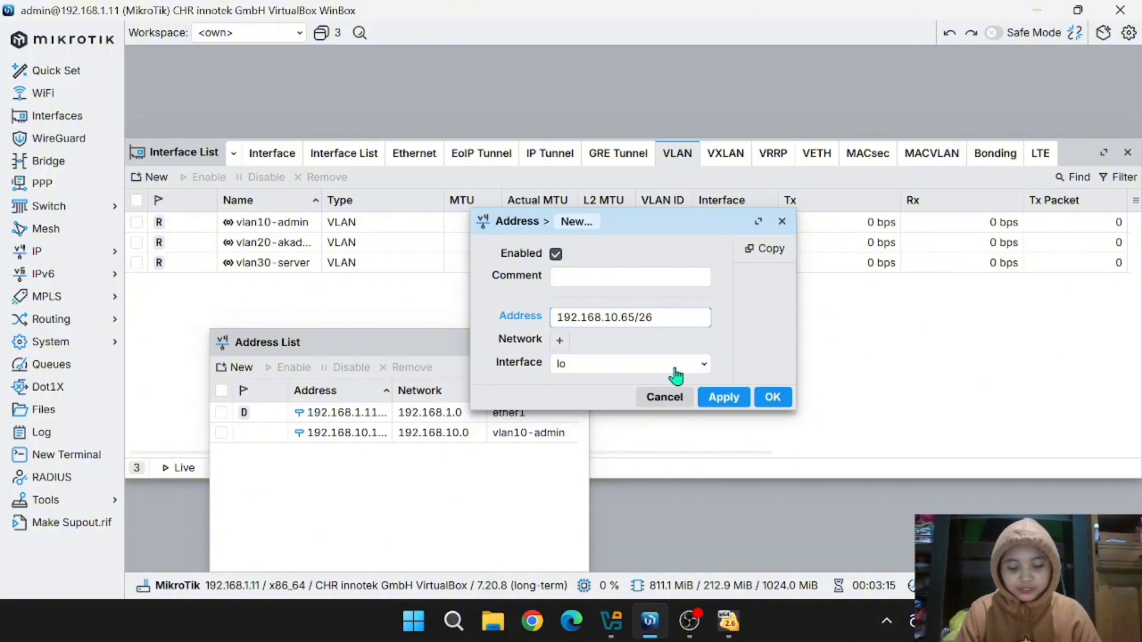
{"action": "left_click", "coordinate": [703, 372]}
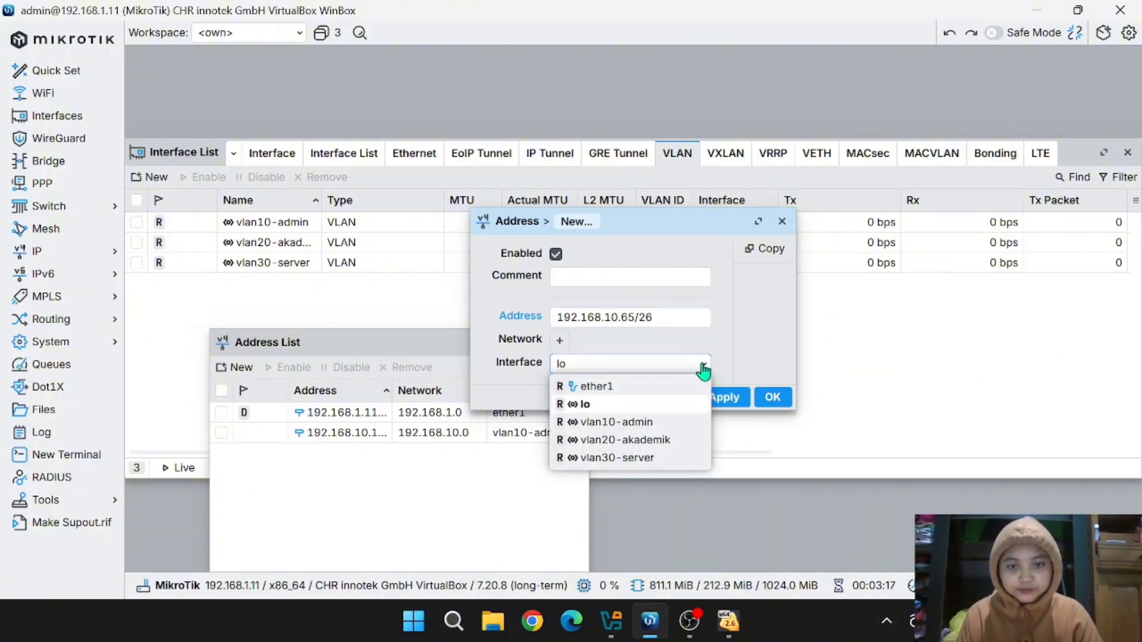
{"action": "left_click", "coordinate": [665, 439]}
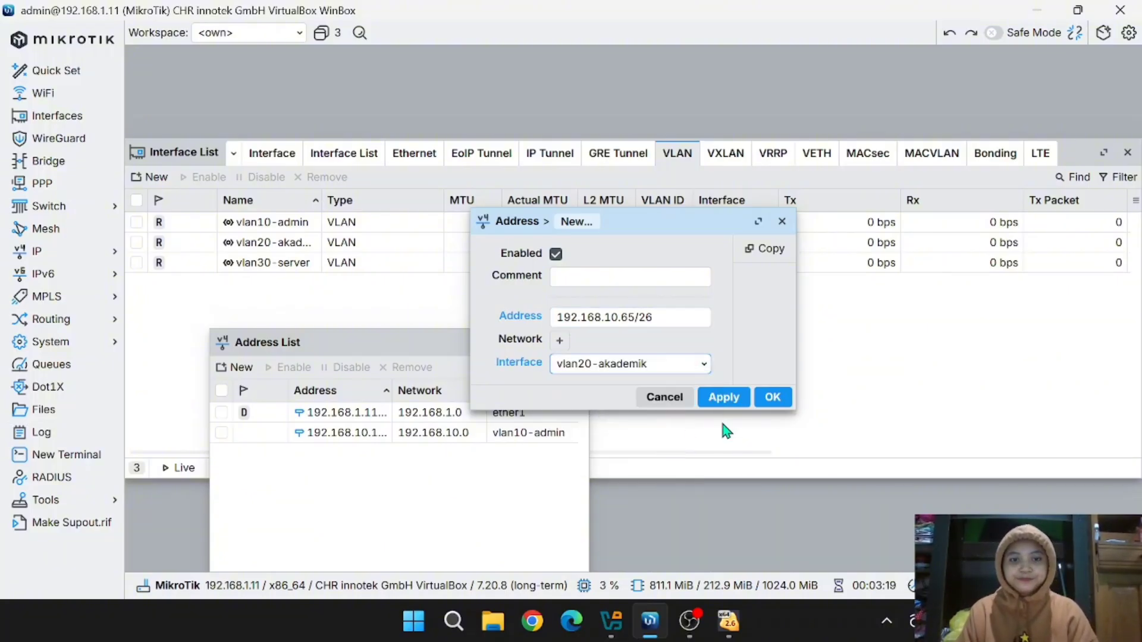
{"action": "left_click", "coordinate": [740, 404]}
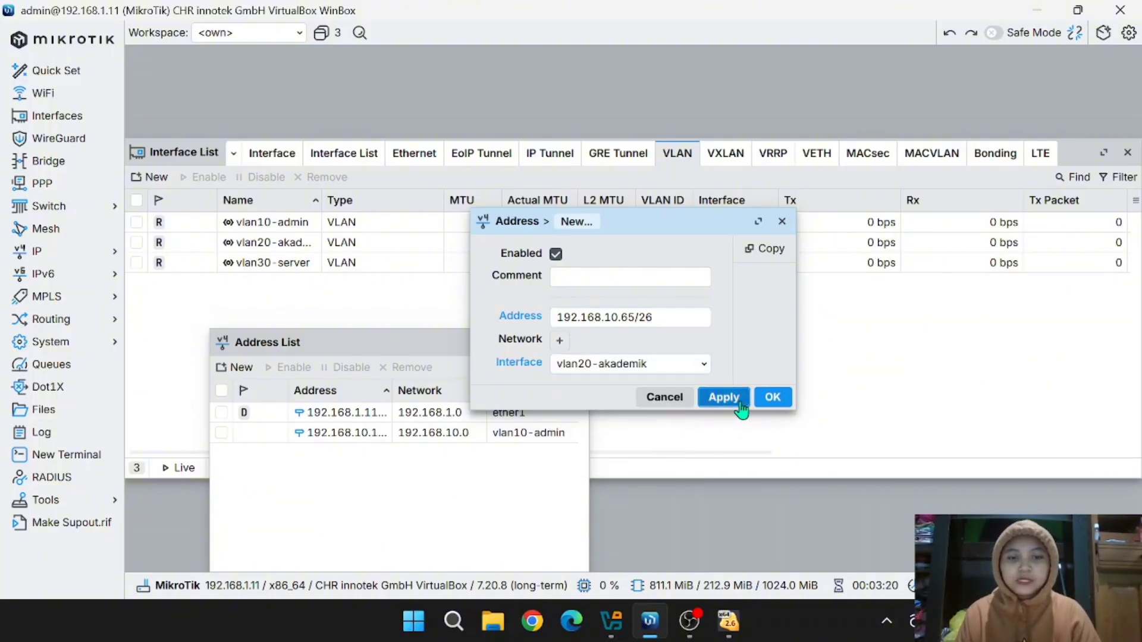
{"action": "left_click", "coordinate": [772, 398]}
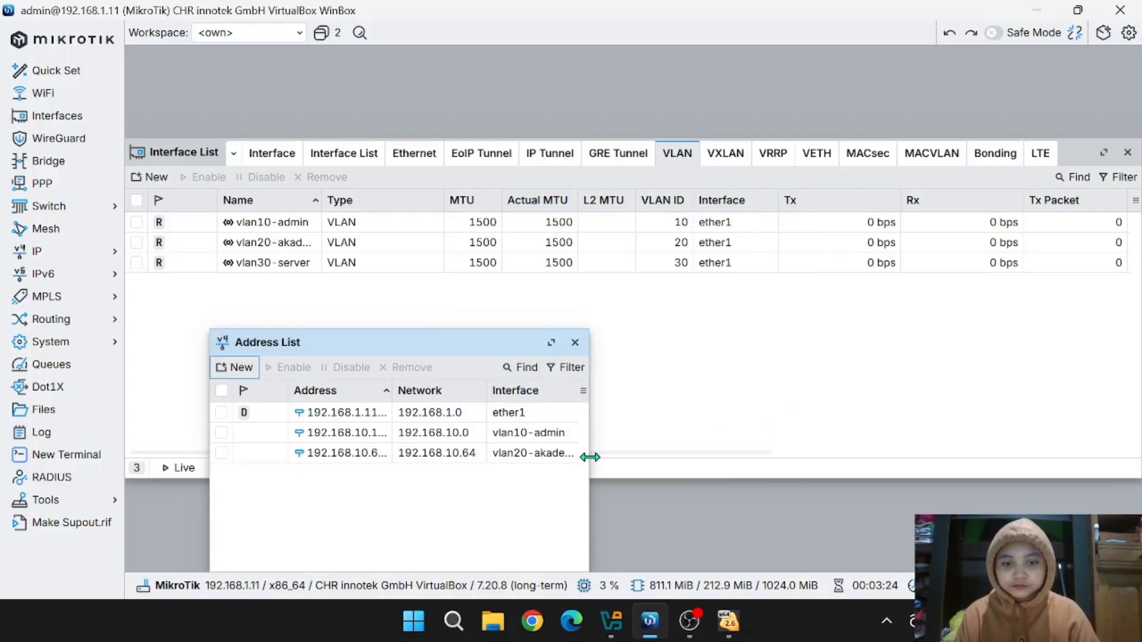
- Widen the Address List window and its columns to show full addresses and networks
{"action": "left_click_drag", "start_coordinate": [590, 457], "coordinate": [720, 458]}
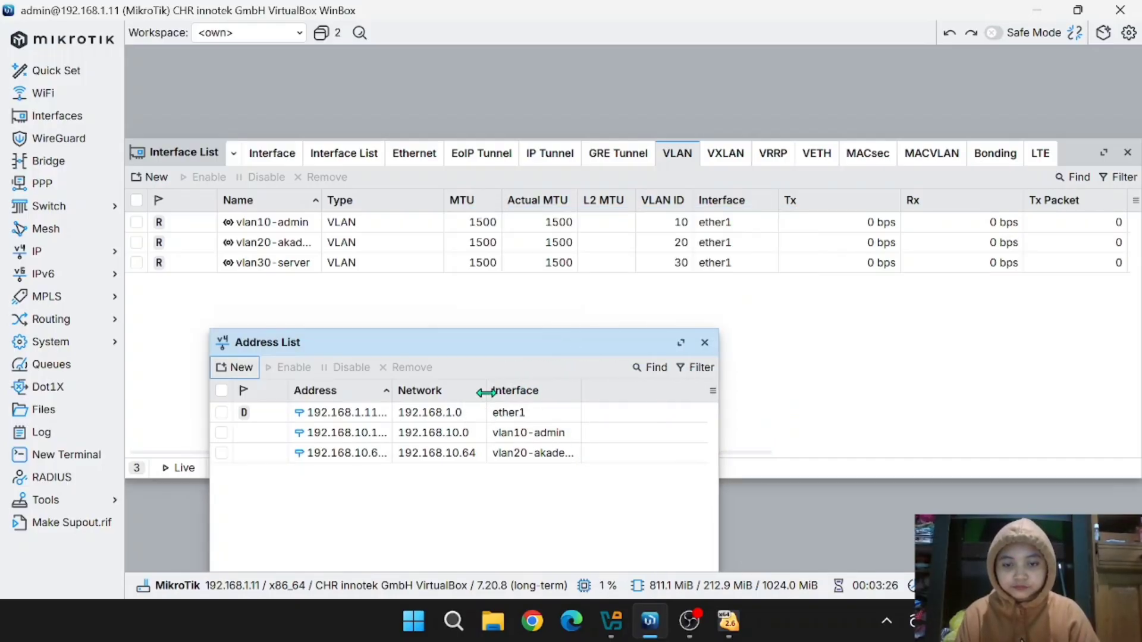
{"action": "left_click_drag", "start_coordinate": [486, 393], "coordinate": [531, 392]}
{"action": "left_click_drag", "start_coordinate": [391, 393], "coordinate": [449, 394]}
- Add 192.168.10.129/27 on vlan30-server, then show all interfaces in the Interface List
{"action": "left_click", "coordinate": [243, 369]}
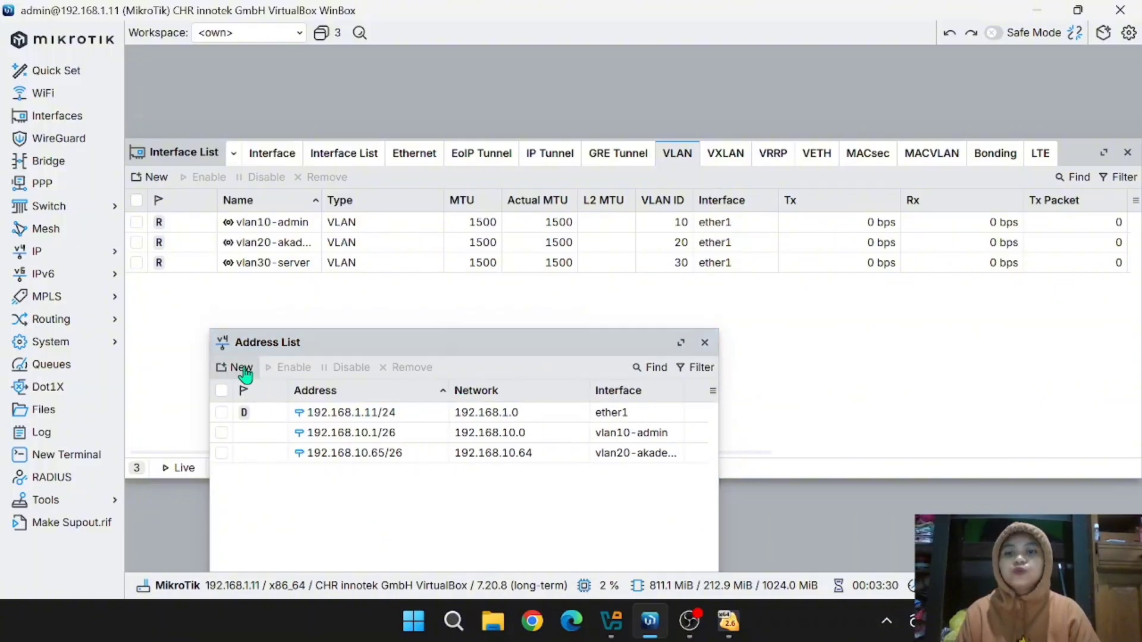
{"action": "type", "text": "192"}
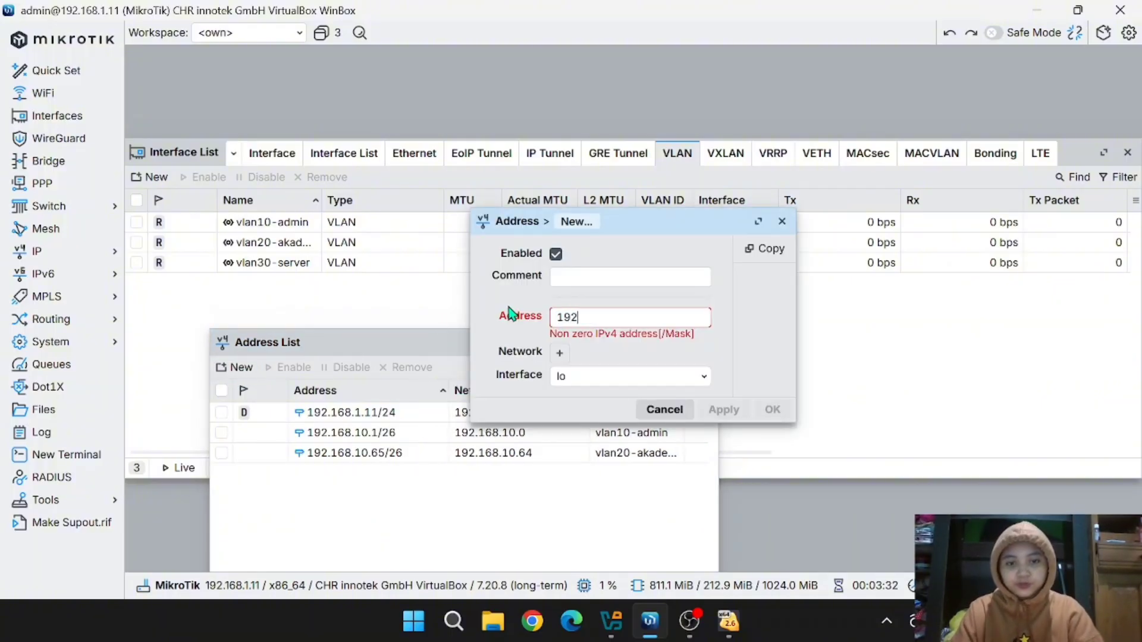
{"action": "type", "text": ".168"}
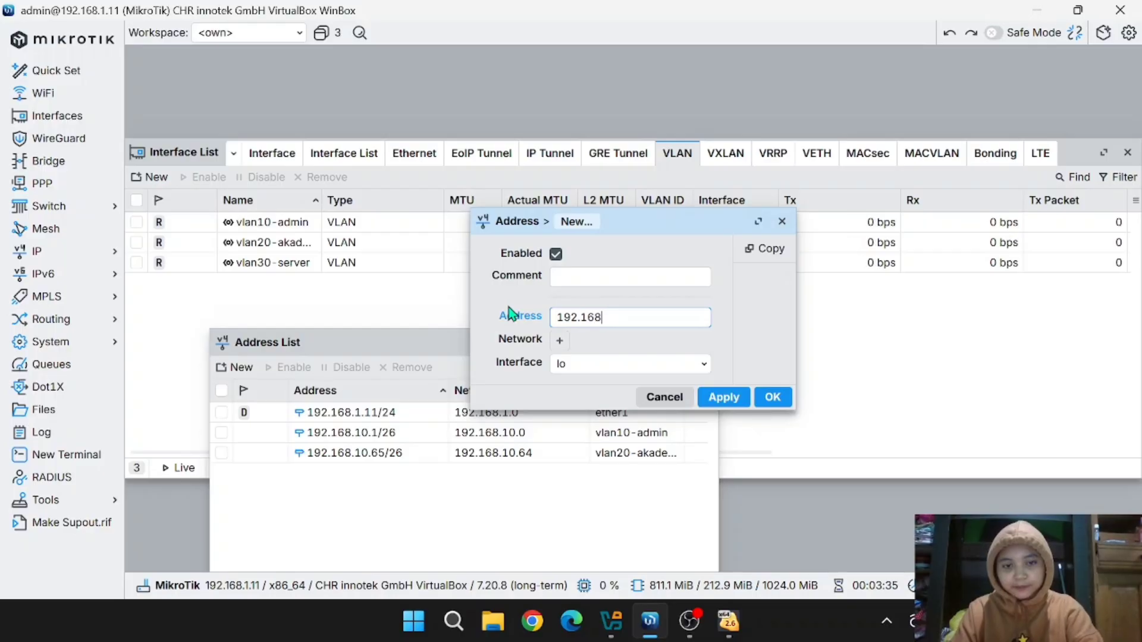
{"action": "type", "text": ".10.1"}
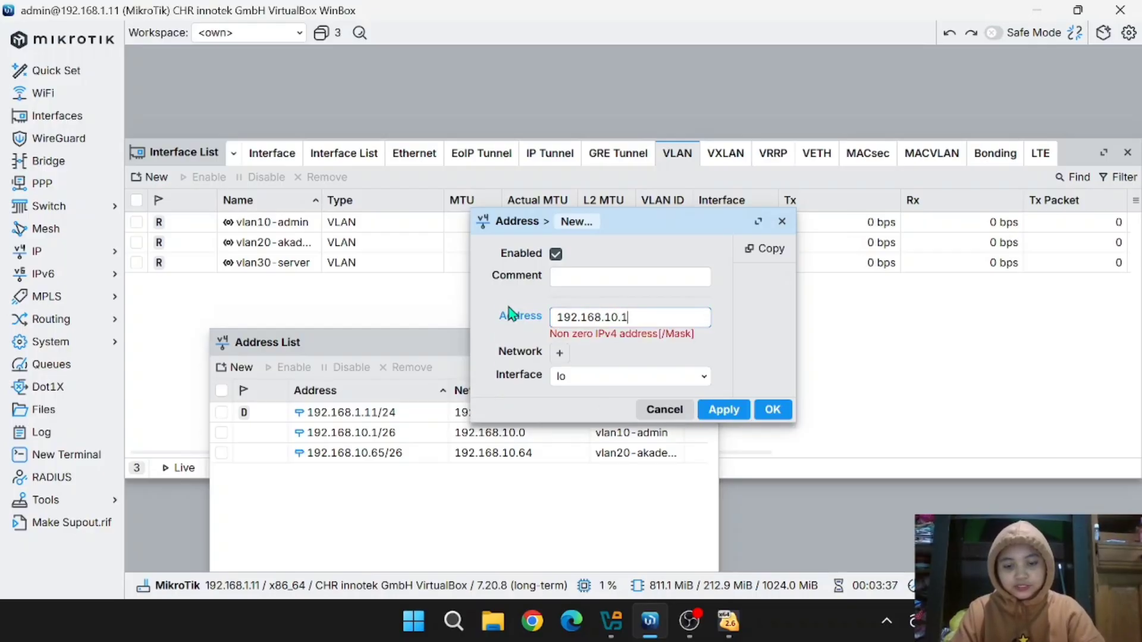
{"action": "type", "text": "29/27"}
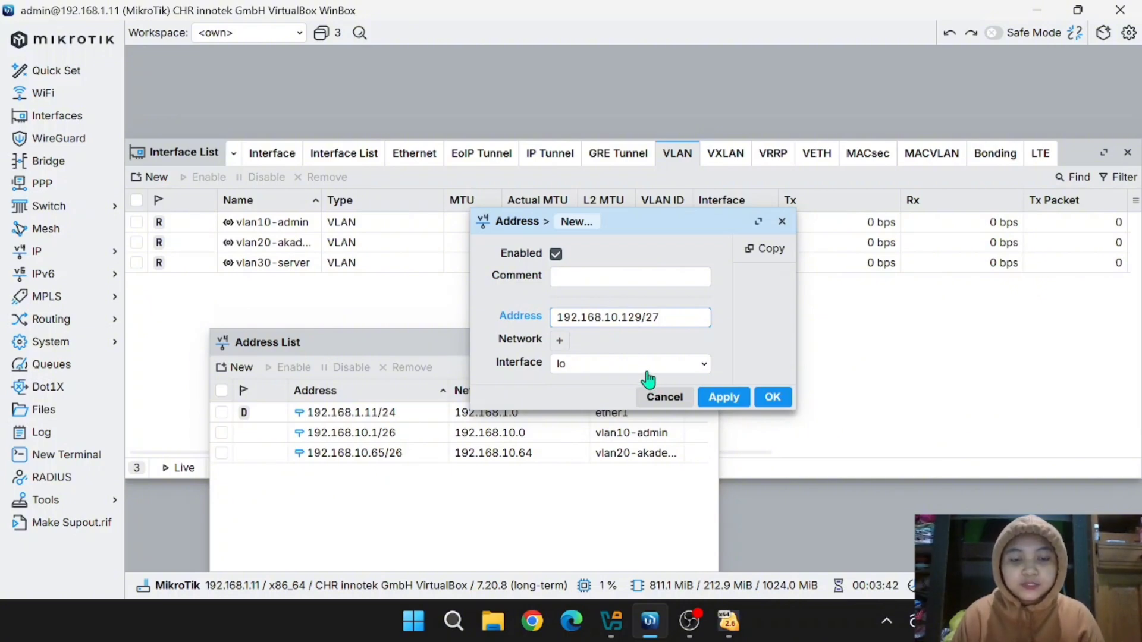
{"action": "left_click", "coordinate": [647, 371]}
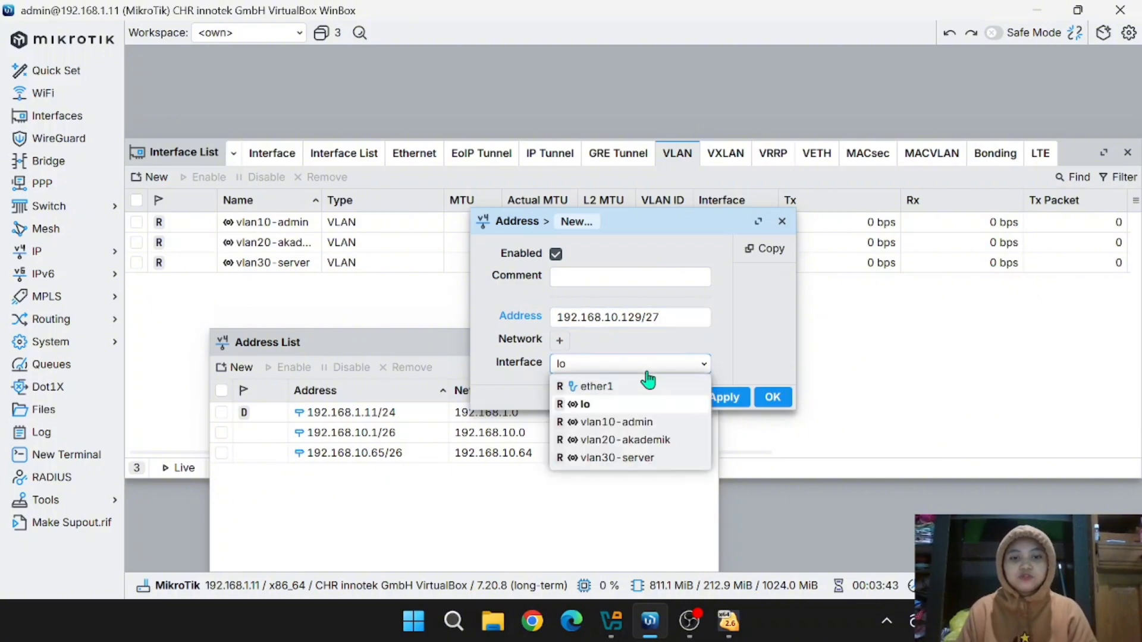
{"action": "left_click", "coordinate": [633, 458]}
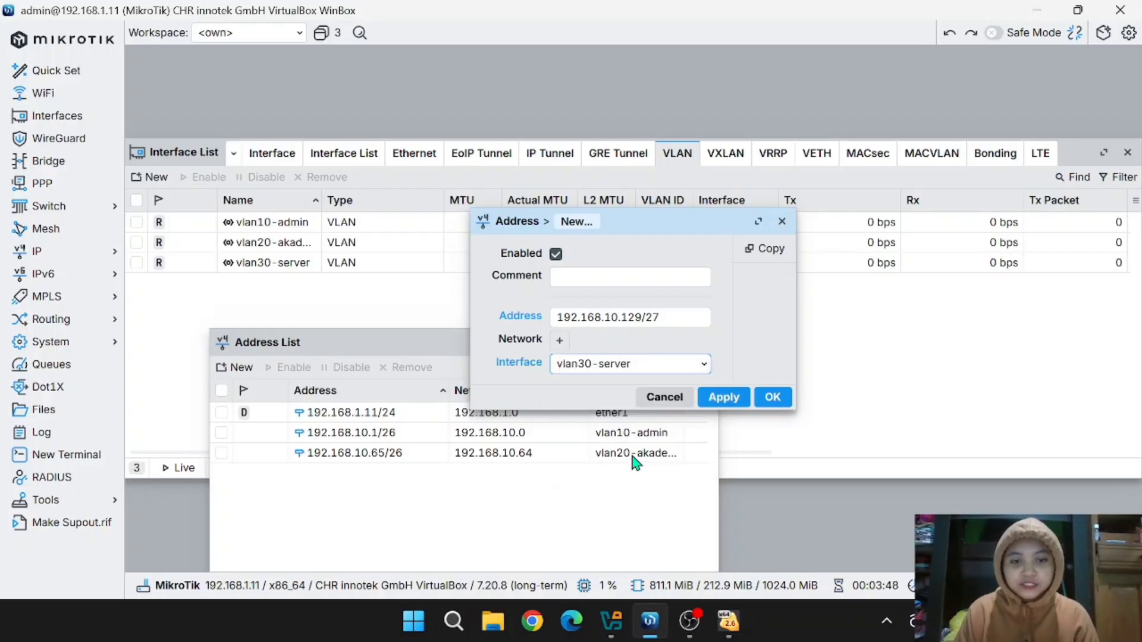
{"action": "left_click", "coordinate": [724, 396]}
{"action": "left_click", "coordinate": [772, 397]}
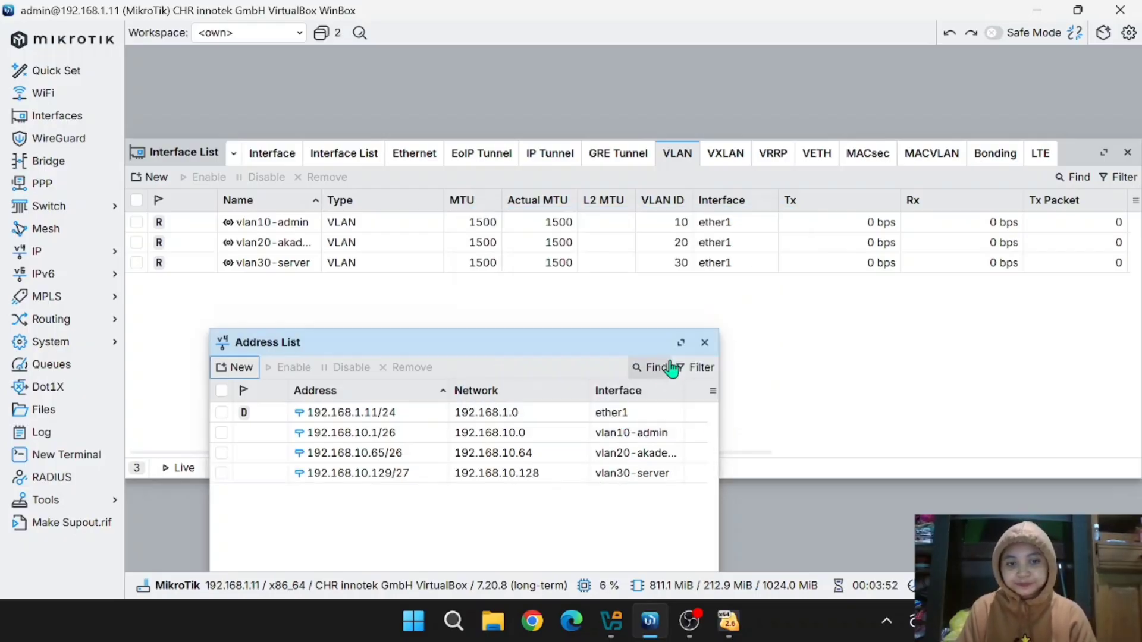
{"action": "left_click", "coordinate": [198, 299]}
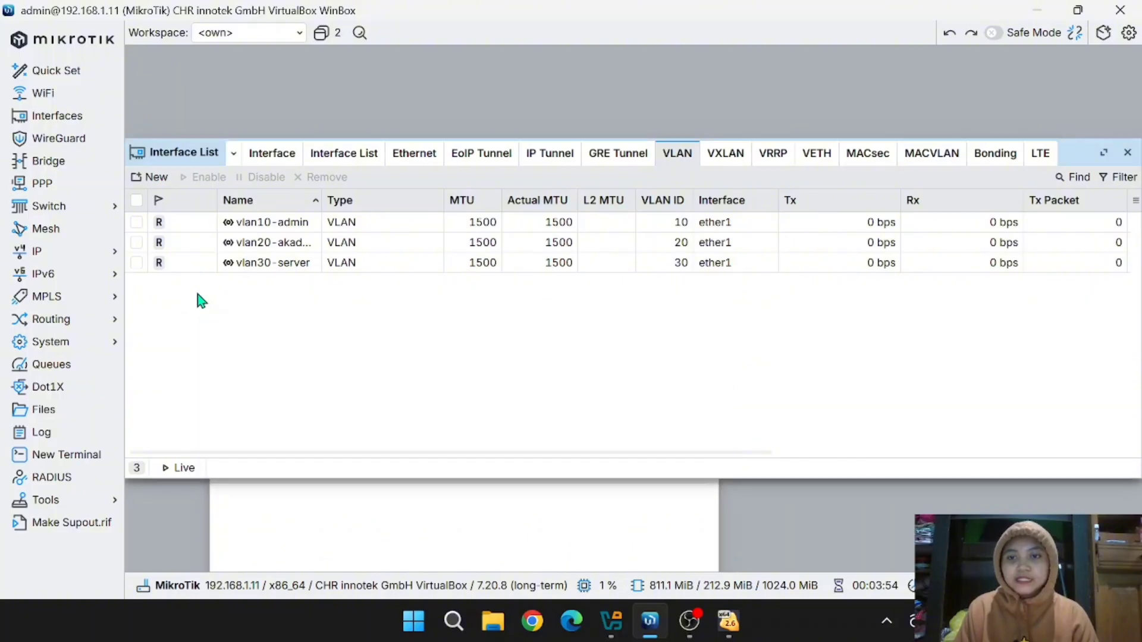
{"action": "left_click", "coordinate": [270, 155]}
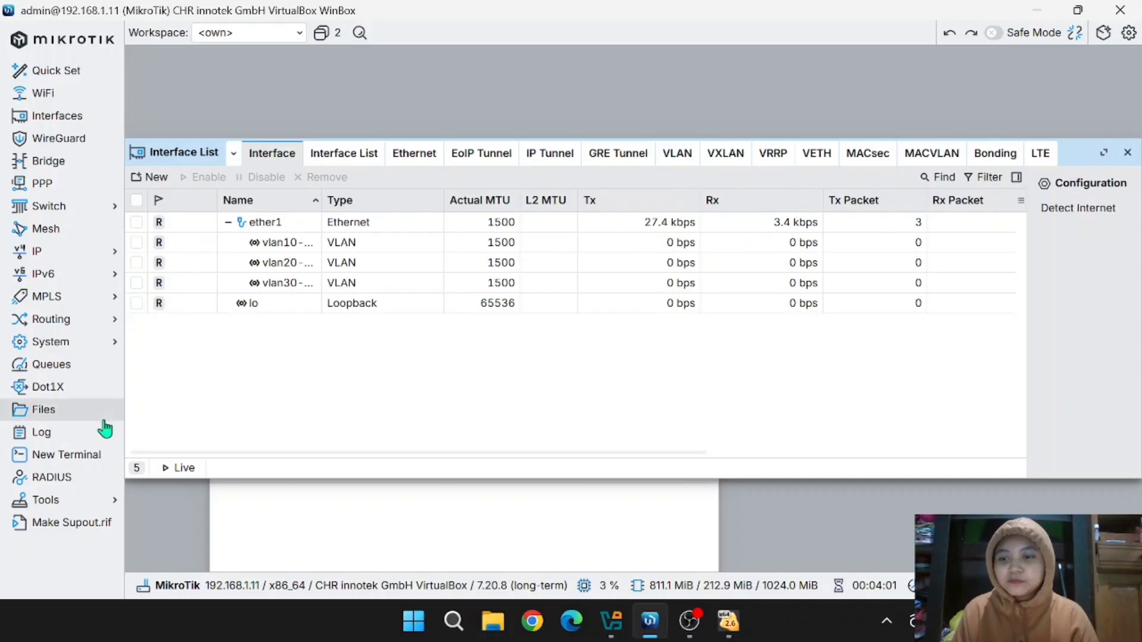
- In a new terminal, run /interface vlan print and /ip address print
{"action": "left_click", "coordinate": [66, 454]}
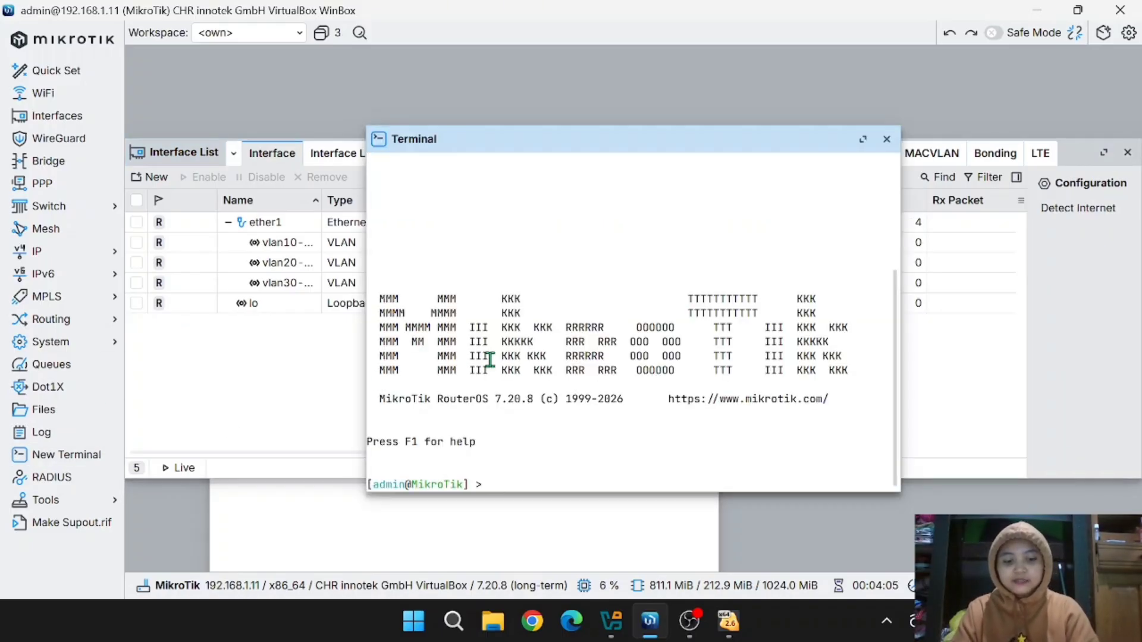
{"action": "type", "text": "/int"}
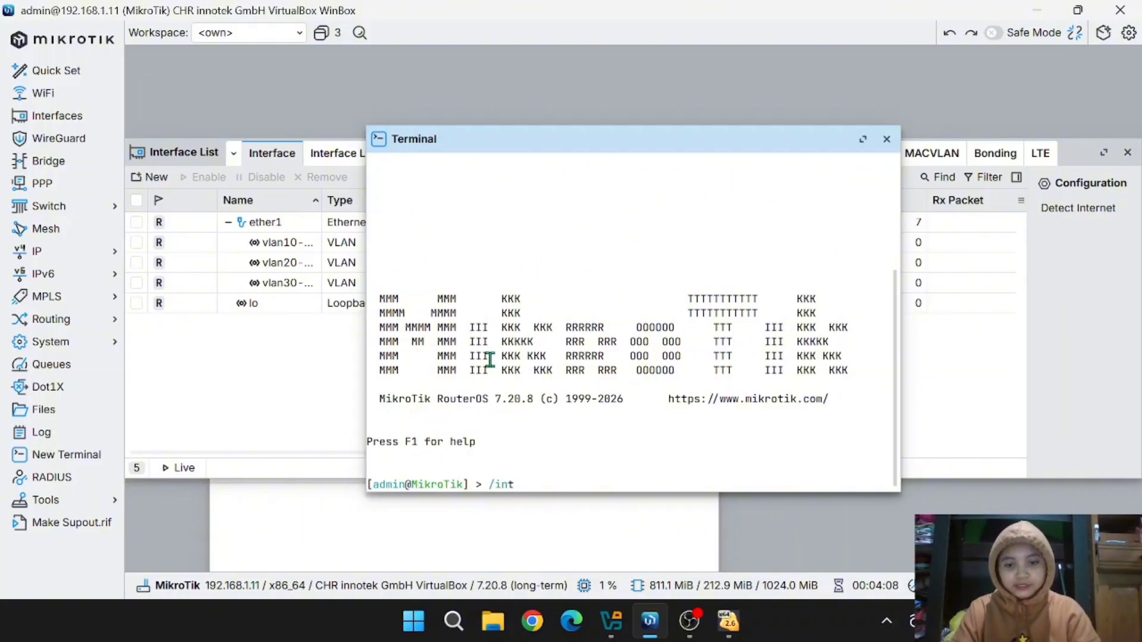
{"action": "type", "text": "erfac"}
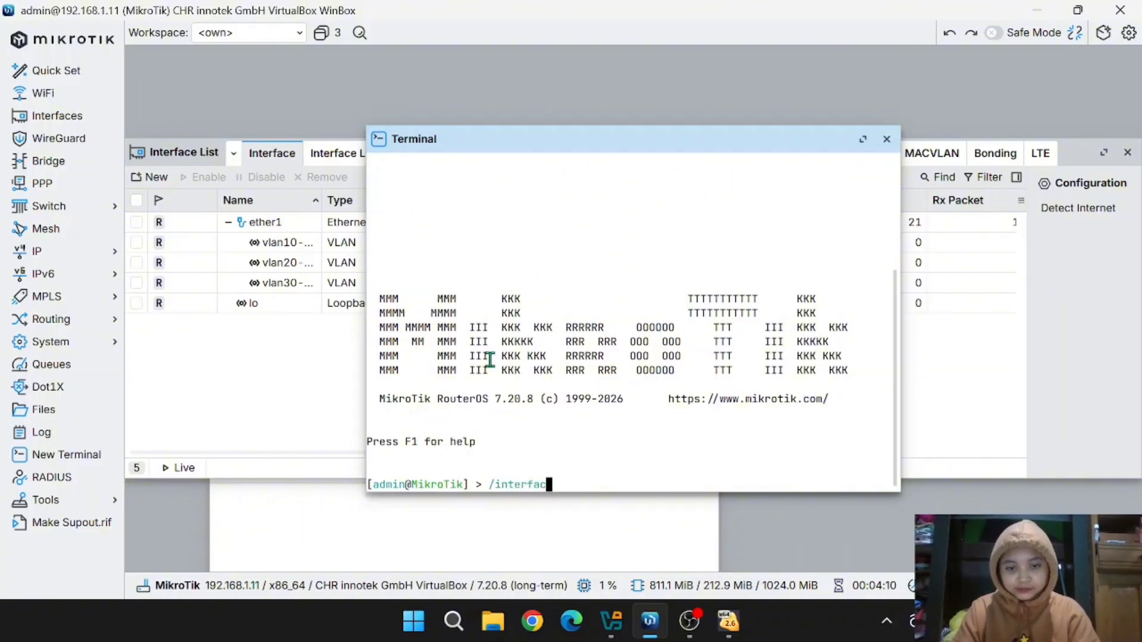
{"action": "type", "text": "e vlan print"}
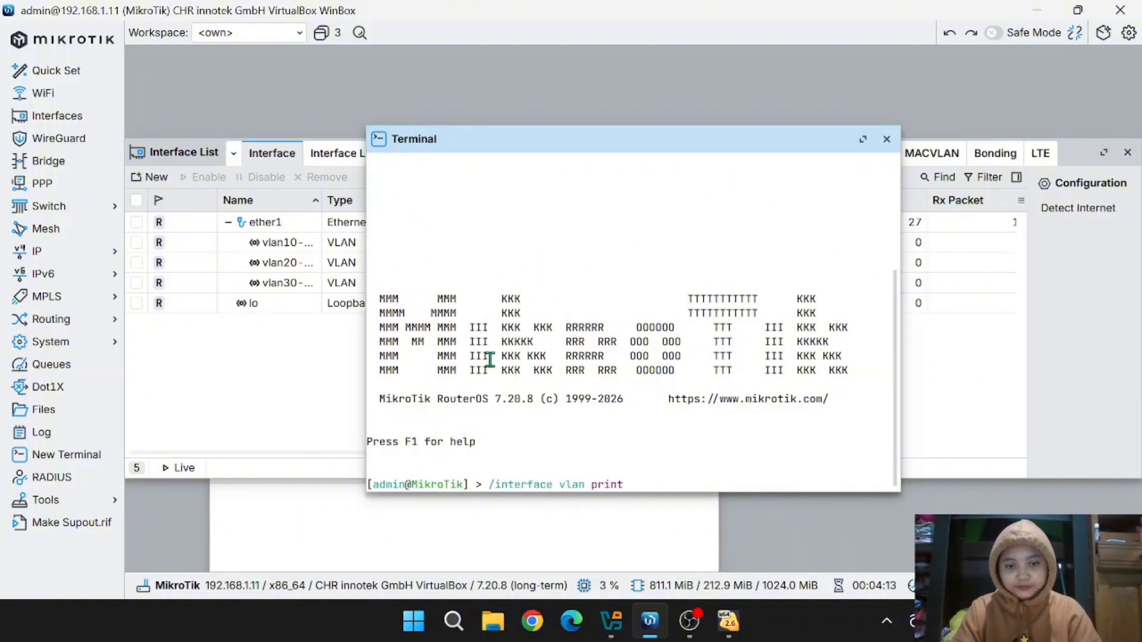
{"action": "key", "text": "Return"}
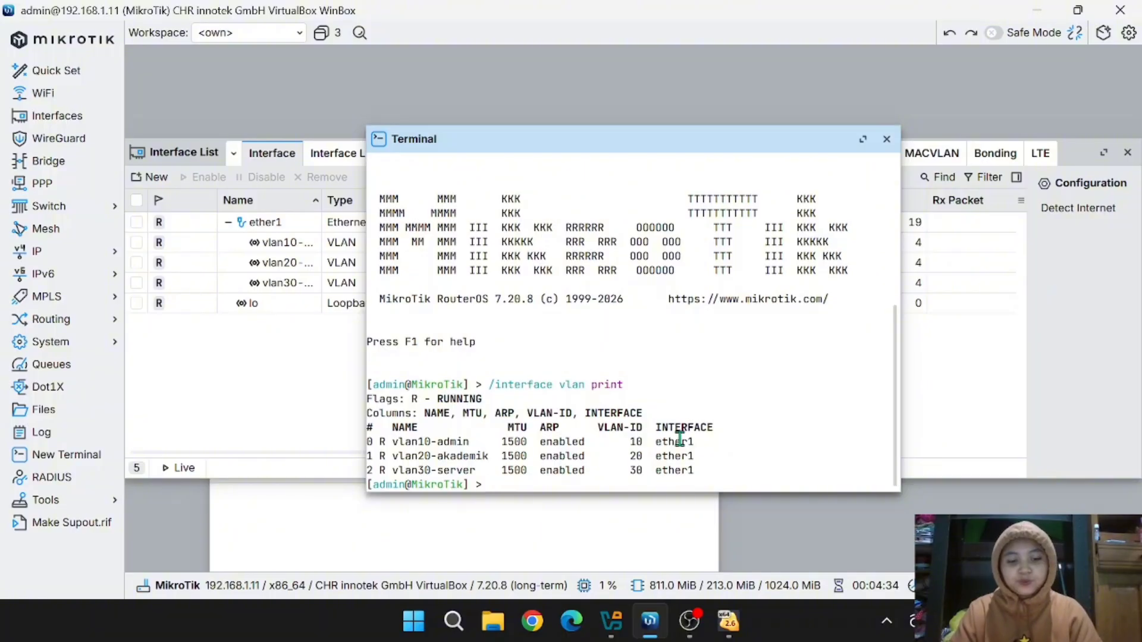
{"action": "type", "text": "/ip a"}
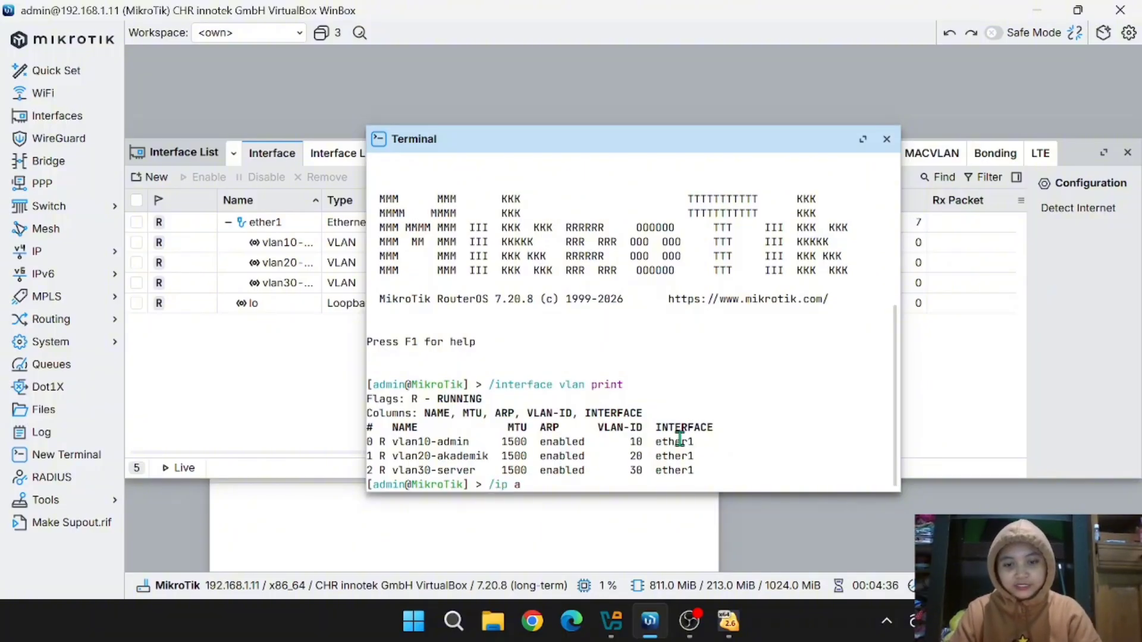
{"action": "type", "text": "ddres"}
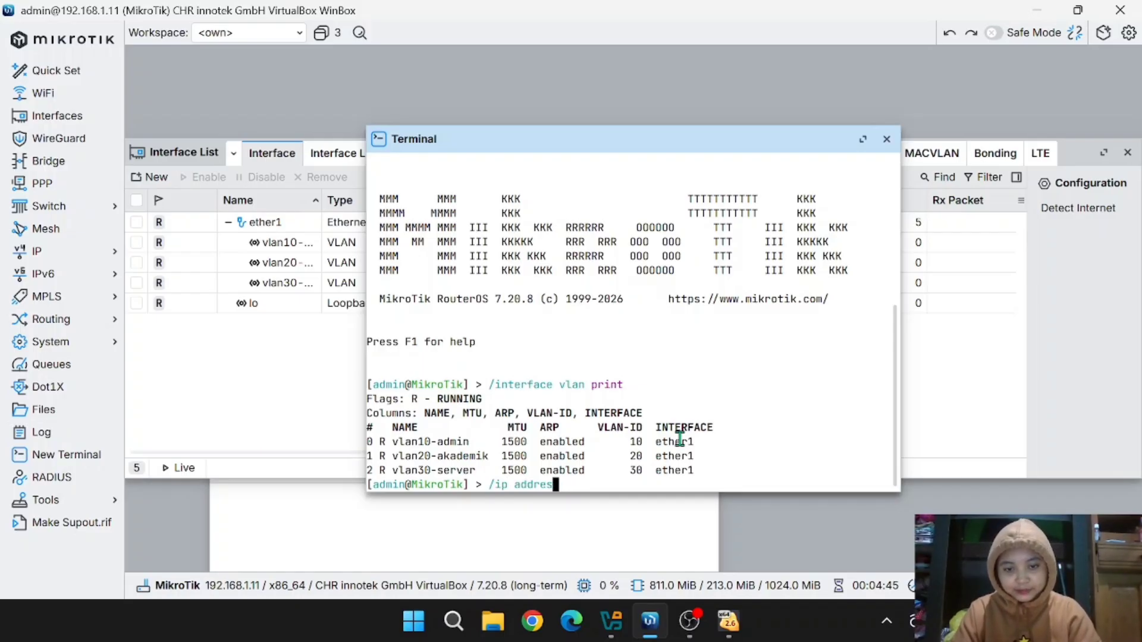
{"action": "type", "text": "print"}
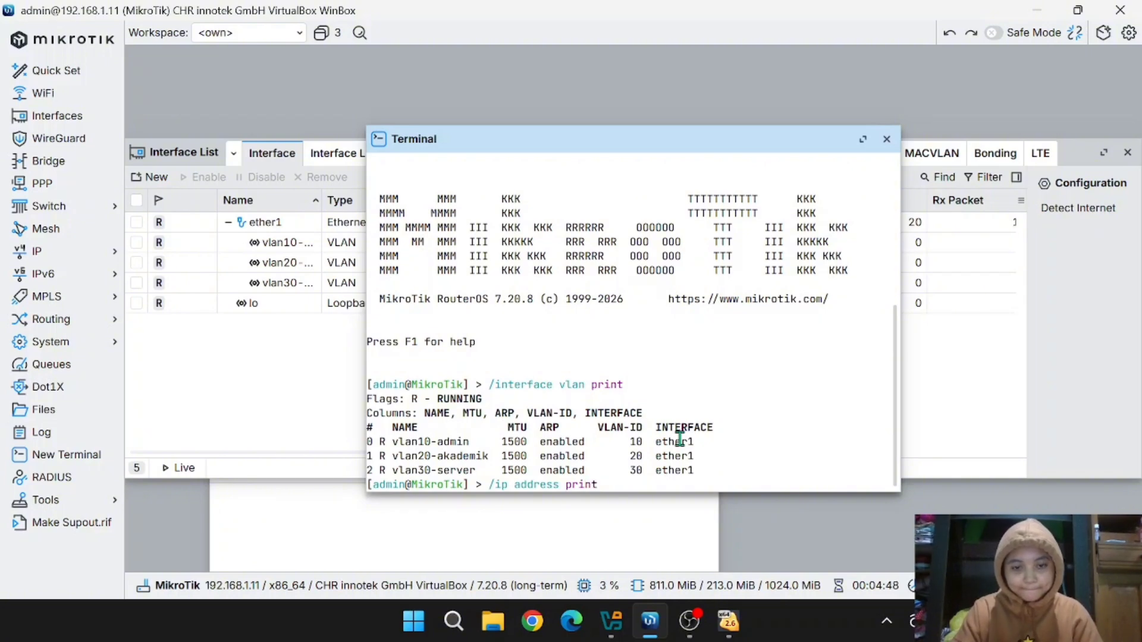
{"action": "key", "text": "Return"}
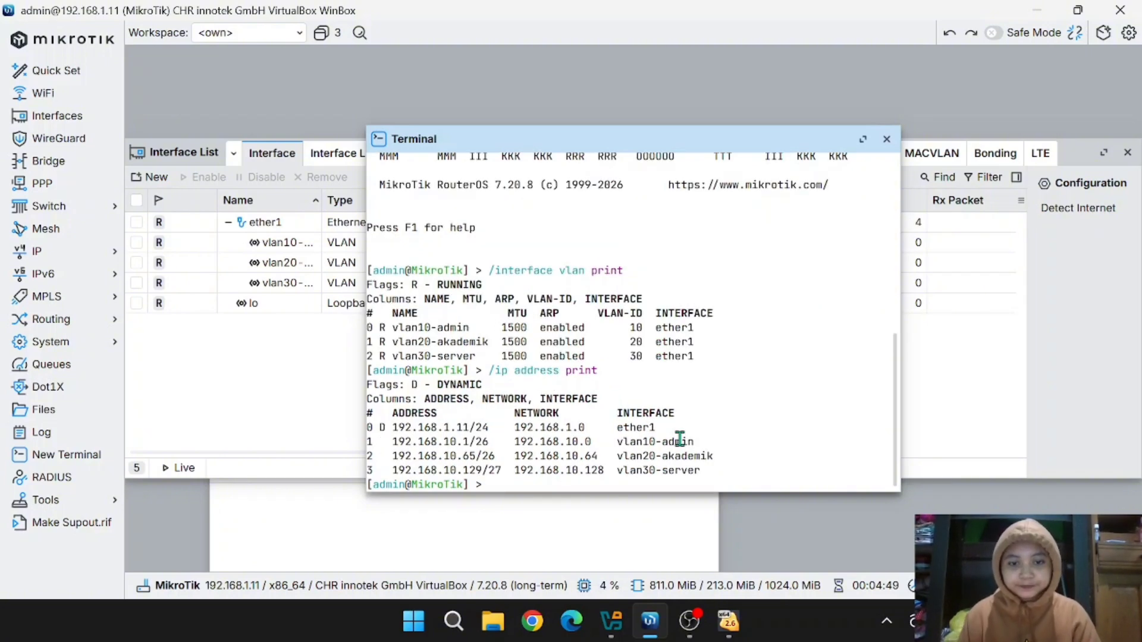